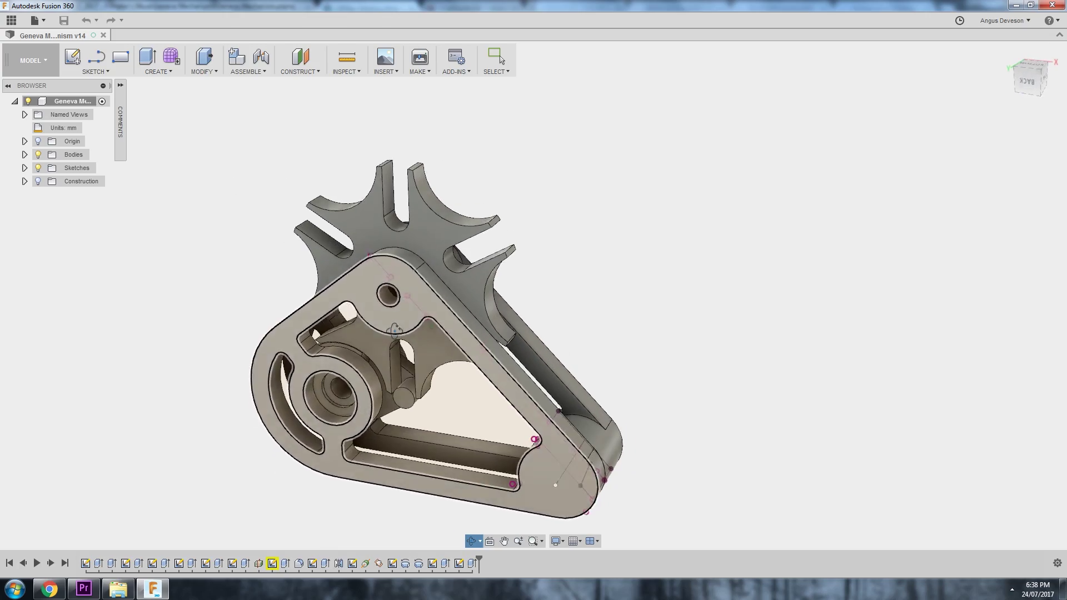
Step: Open the first sketch of the finished Geneva mechanism to examine its layout, and orbit around the model
{"action": "right_click", "coordinate": [89, 563]}
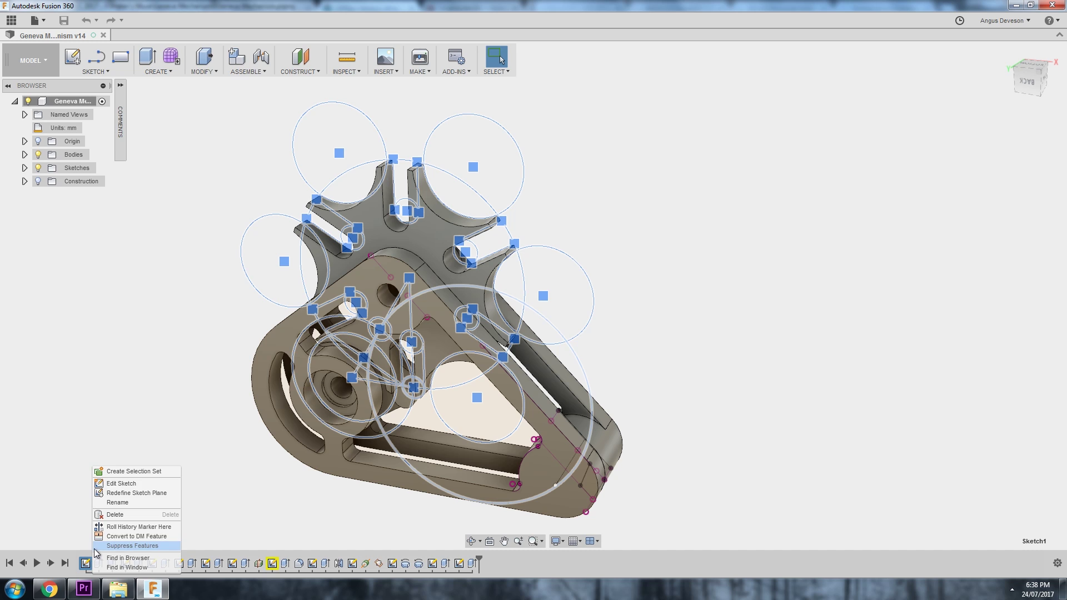
{"action": "left_click", "coordinate": [121, 484]}
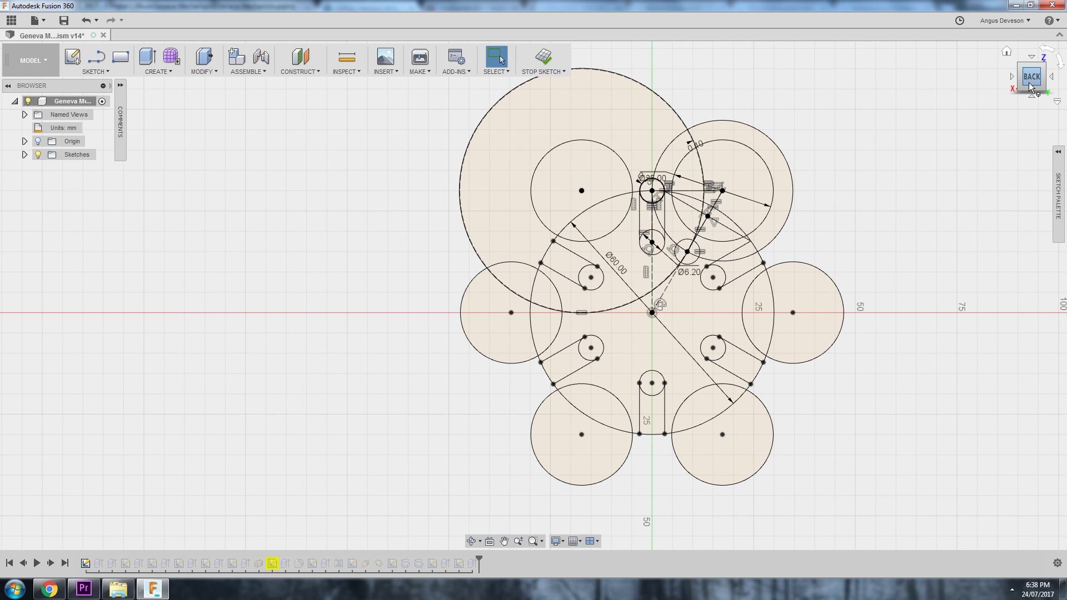
{"action": "mouse_move", "coordinate": [869, 163]}
{"action": "middle_mouse_down"}
{"action": "mouse_move", "coordinate": [746, 197]}
{"action": "mouse_move", "coordinate": [746, 183]}
{"action": "middle_mouse_up"}
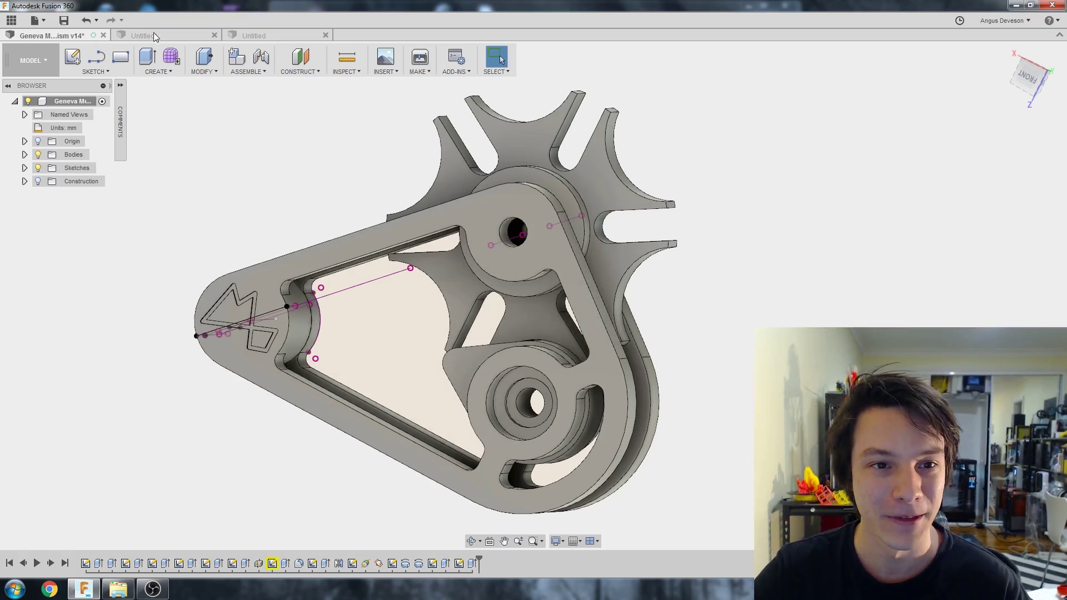
Step: Switch to the empty untitled design and start a new sketch on the front plane
{"action": "left_click", "coordinate": [234, 35]}
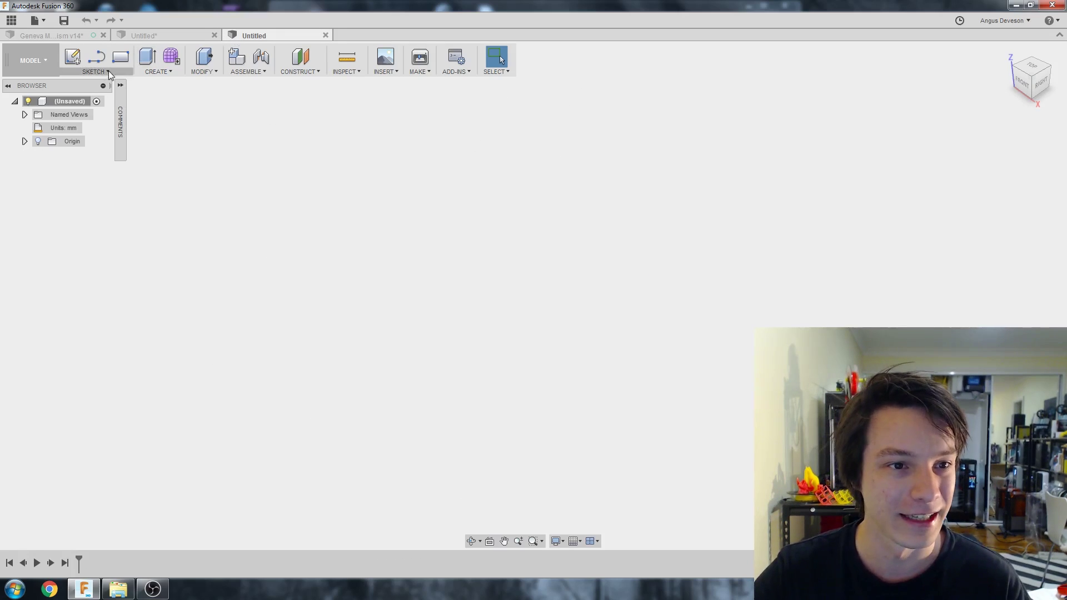
{"action": "left_click", "coordinate": [72, 57]}
{"action": "left_click", "coordinate": [557, 290]}
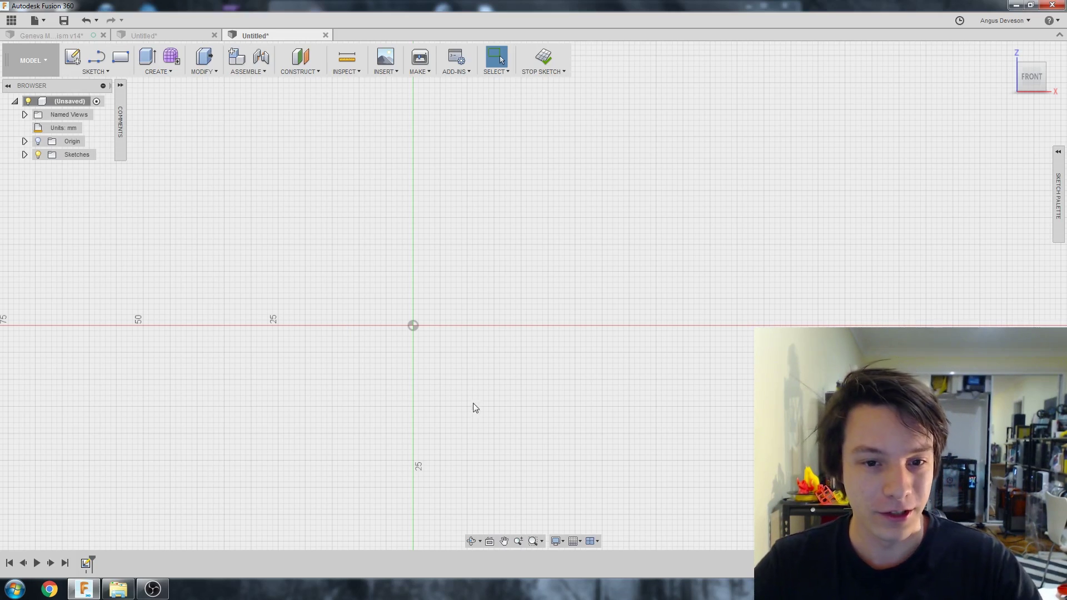
Step: Sketch a 60 mm diameter circle centred on the origin
{"action": "key", "text": "c"}
{"action": "left_click", "coordinate": [412, 325]}
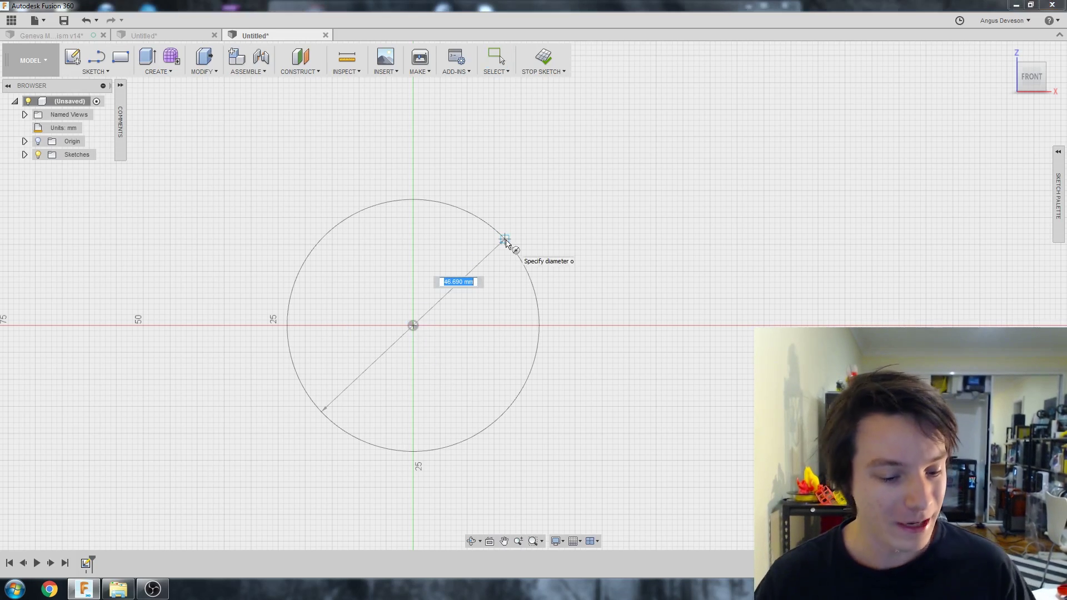
{"action": "type", "text": "60"}
{"action": "key", "text": "Tab"}
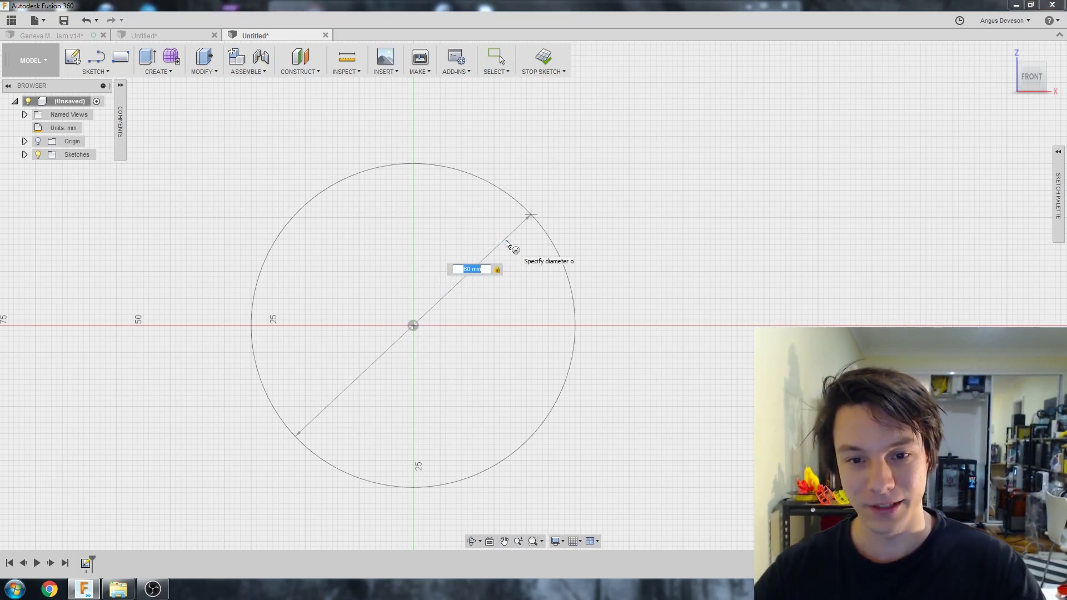
{"action": "key", "text": "Return"}
Step: Sketch a 20 mm diameter circle outside the large circle, beyond its upper-left edge
{"action": "scroll", "coordinate": [298, 136], "scroll_direction": "up", "scroll_amount": 2}
{"action": "scroll", "coordinate": [457, 171], "scroll_direction": "down", "scroll_amount": 1}
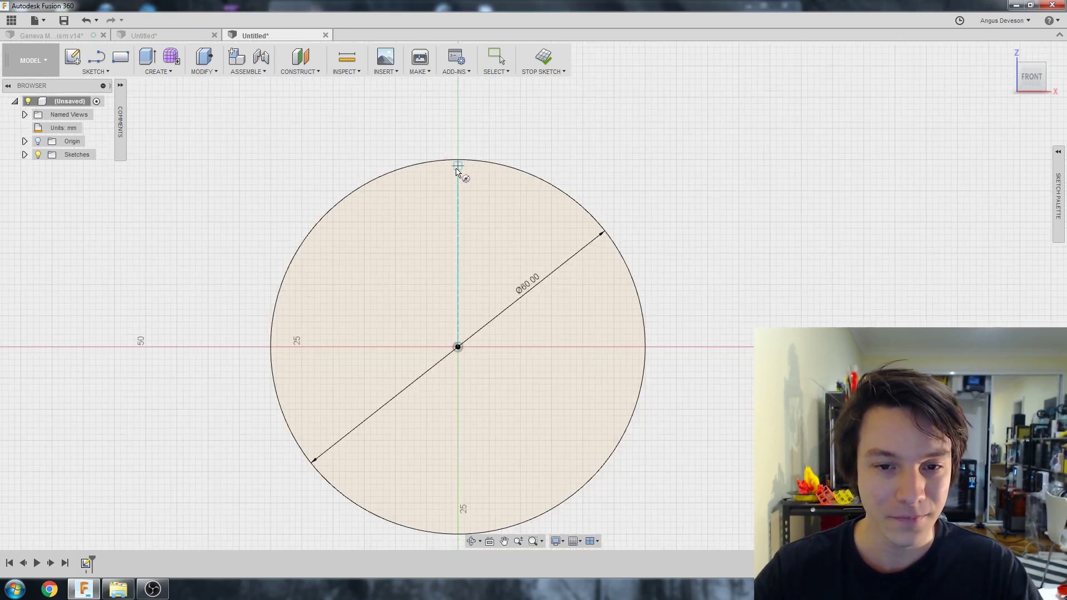
{"action": "scroll", "coordinate": [457, 171], "scroll_direction": "up", "scroll_amount": 1}
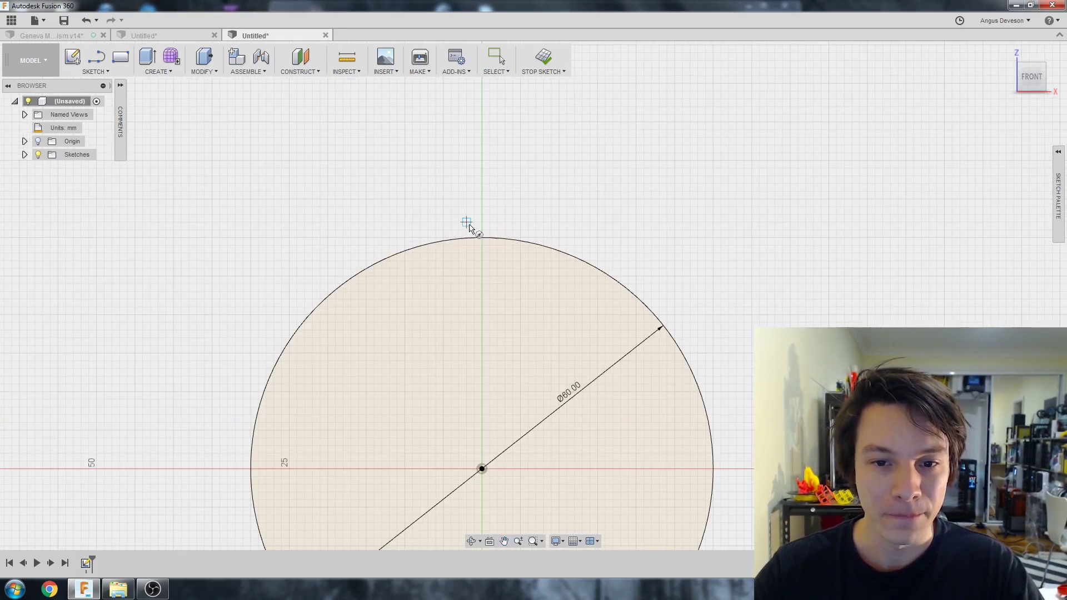
{"action": "left_click", "coordinate": [296, 206]}
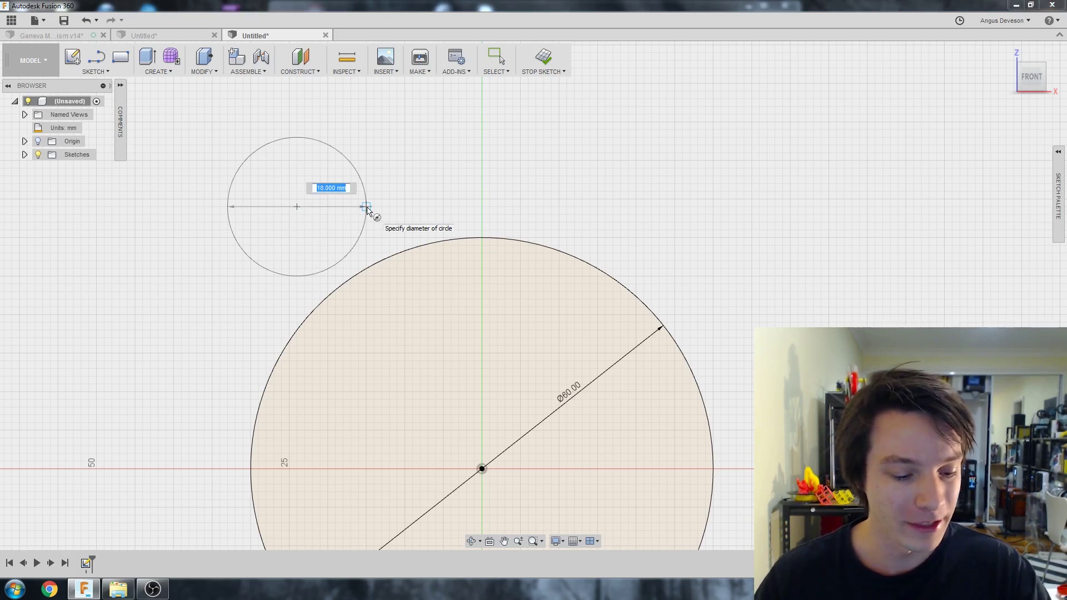
{"action": "type", "text": "20"}
{"action": "key", "text": "Tab"}
{"action": "left_click", "coordinate": [345, 222]}
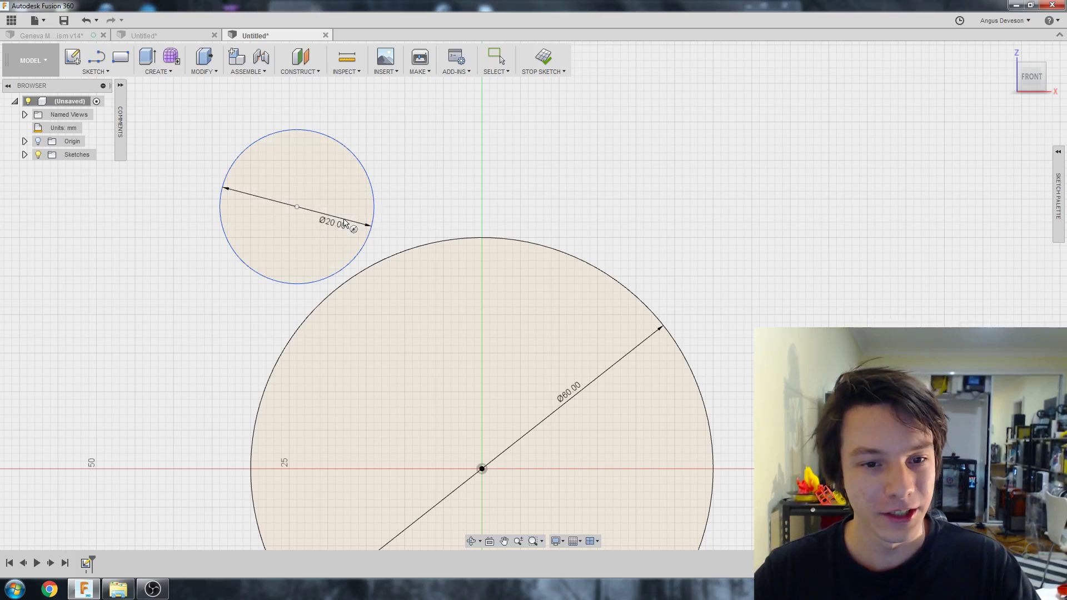
{"action": "key", "text": "Escape"}
Step: Sketch a 4 mm diameter circle above the large circle, to the right of the 20 mm circle
{"action": "scroll", "coordinate": [344, 223], "scroll_direction": "down", "scroll_amount": 2}
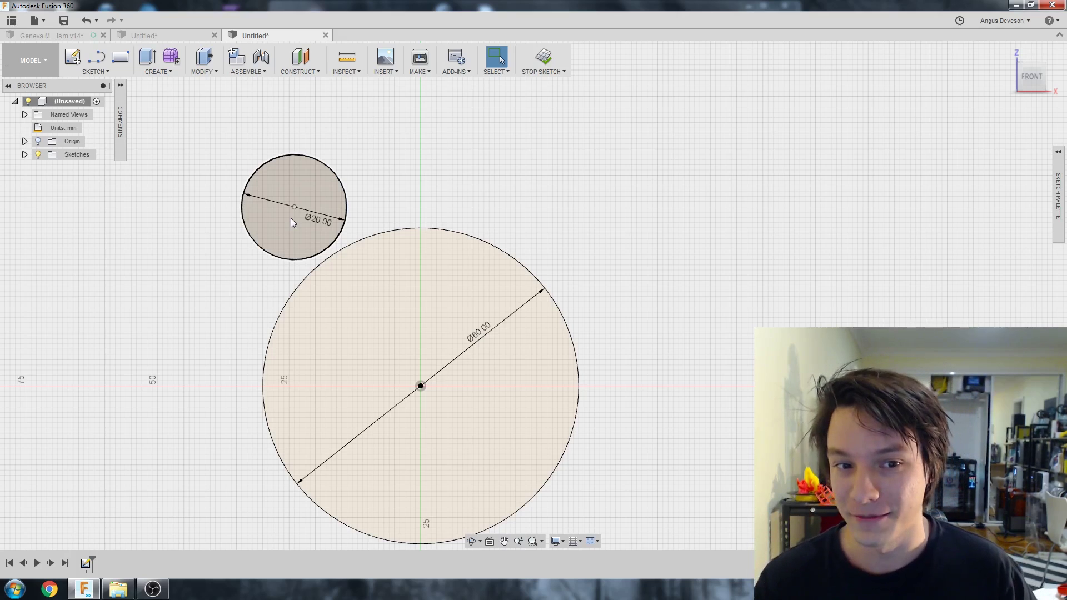
{"action": "left_click", "coordinate": [291, 219]}
{"action": "scroll", "coordinate": [358, 225], "scroll_direction": "up", "scroll_amount": 2}
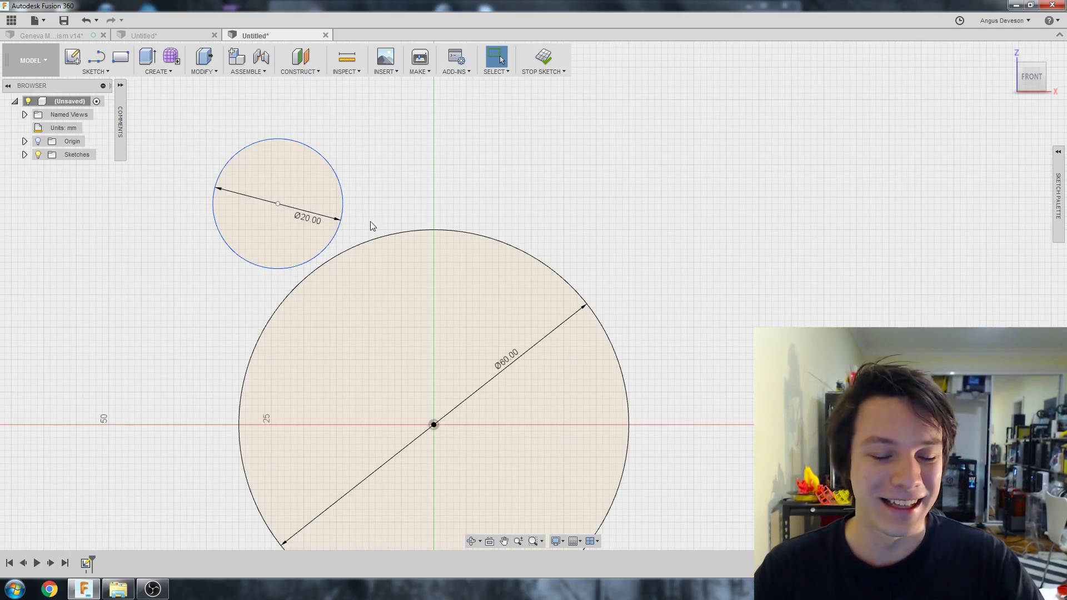
{"action": "middle_click_drag", "start_coordinate": [370, 222], "coordinate": [390, 176]}
{"action": "scroll", "coordinate": [414, 131], "scroll_direction": "up", "scroll_amount": 1}
{"action": "middle_click_drag", "start_coordinate": [415, 131], "coordinate": [399, 154]}
{"action": "scroll", "coordinate": [397, 155], "scroll_direction": "down", "scroll_amount": 2}
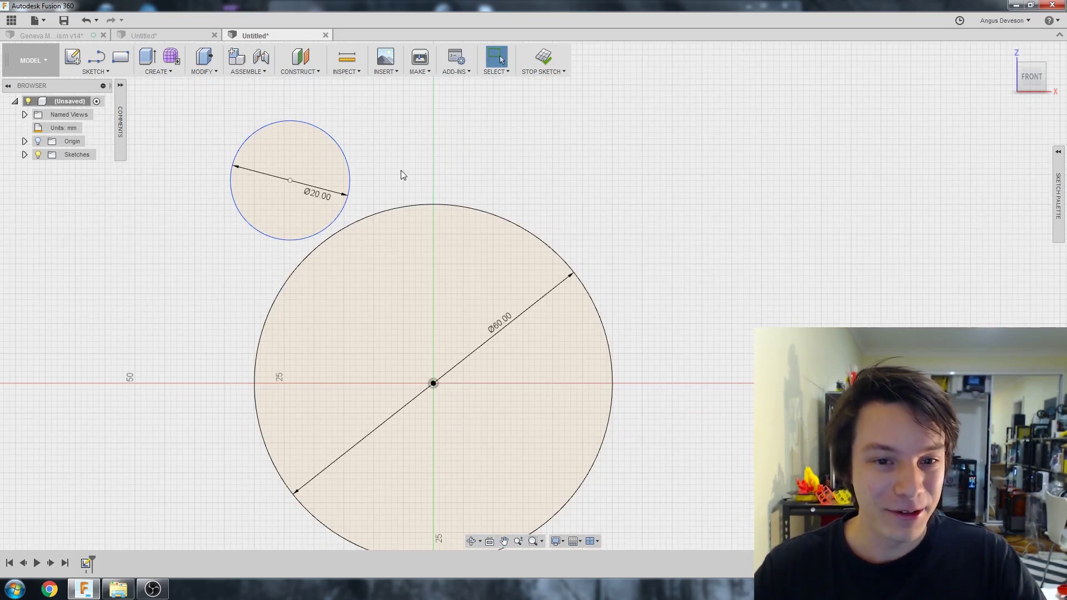
{"action": "key", "text": "c"}
{"action": "left_click", "coordinate": [391, 157]}
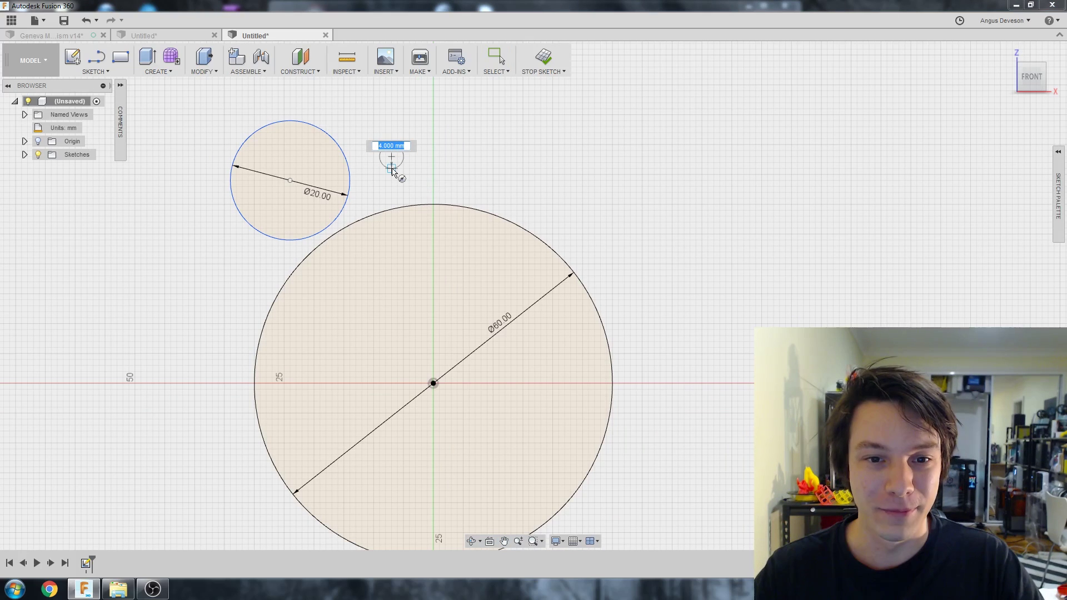
{"action": "type", "text": "4"}
{"action": "key", "text": "Tab"}
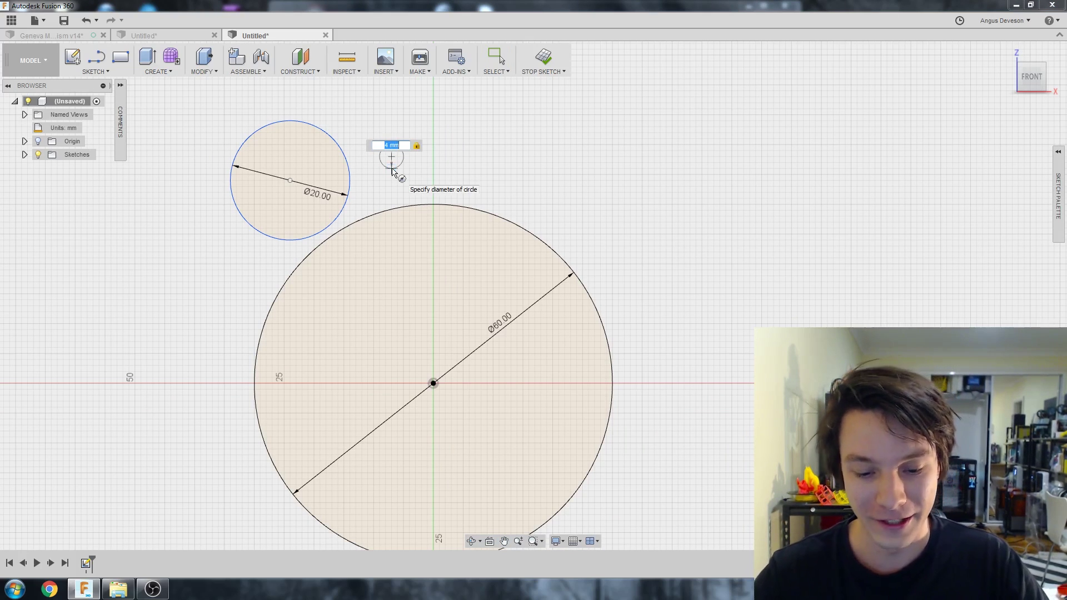
{"action": "key", "text": "Return"}
Step: Try to place the 4 mm circle freehand on the top of the 60 mm circle, and undo the move
{"action": "scroll", "coordinate": [392, 168], "scroll_direction": "up", "scroll_amount": 3}
{"action": "middle_click_drag", "start_coordinate": [392, 168], "coordinate": [419, 166]}
{"action": "scroll", "coordinate": [461, 211], "scroll_direction": "down", "scroll_amount": 4}
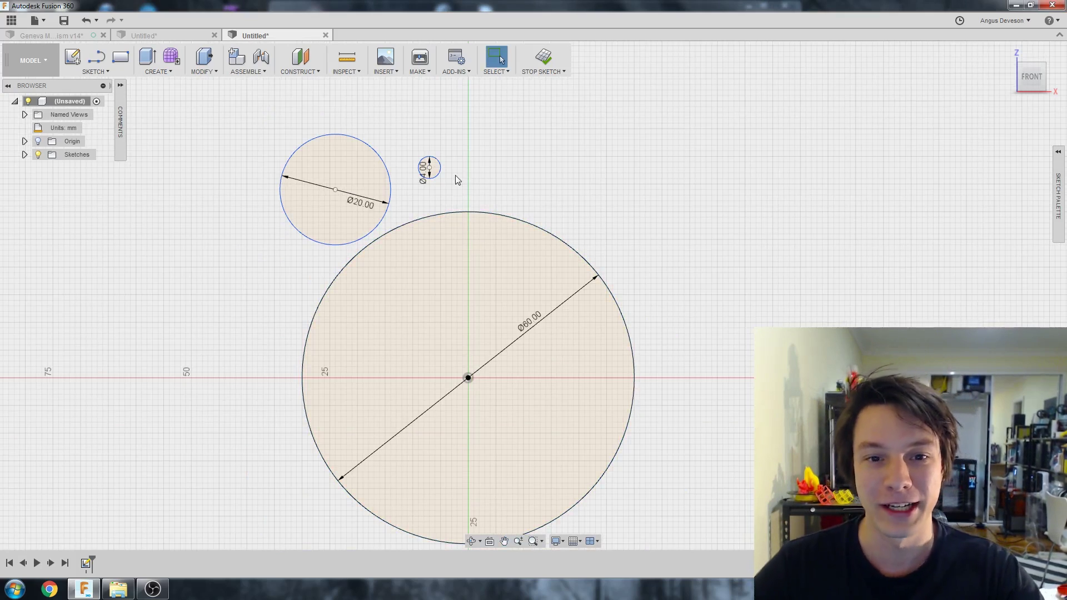
{"action": "left_click_drag", "start_coordinate": [433, 174], "coordinate": [467, 208]}
{"action": "key", "text": "ctrl+z"}
Step: Draw a vertical line from the origin to the topmost point of the 60 mm circle
{"action": "key", "text": "l"}
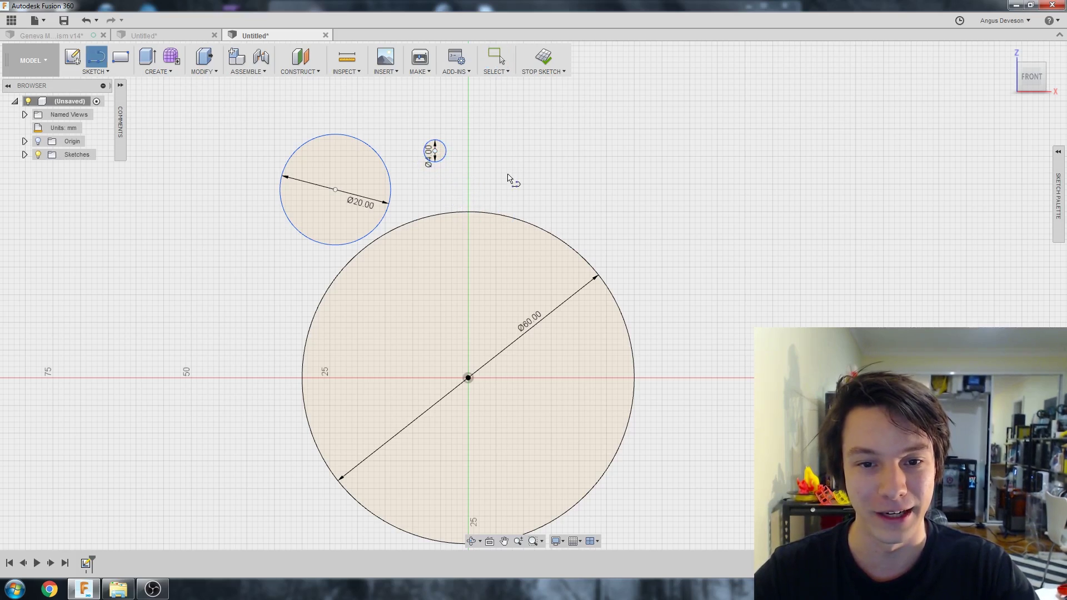
{"action": "left_click", "coordinate": [468, 378]}
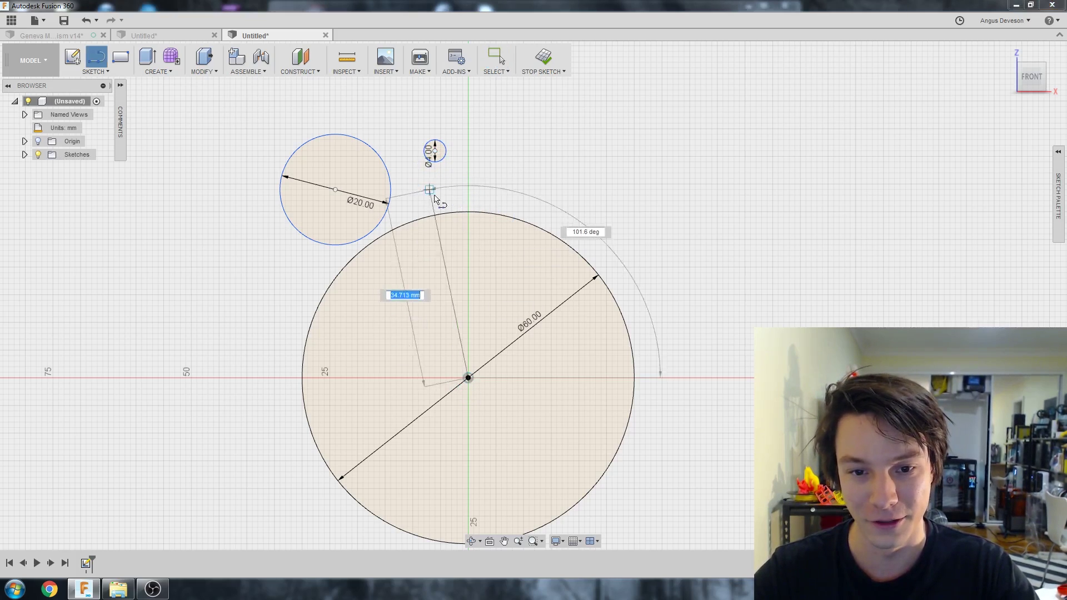
{"action": "left_click", "coordinate": [469, 215]}
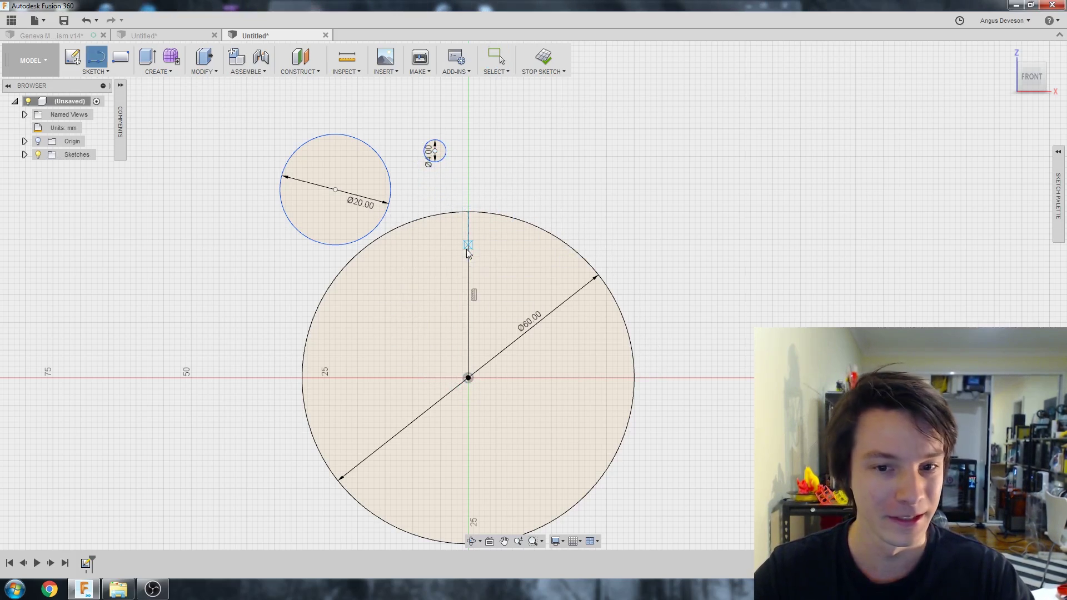
{"action": "key", "text": "Escape"}
Step: Constrain the 4 mm circle's centre coincident with the upper endpoint of the vertical line
{"action": "scroll", "coordinate": [439, 164], "scroll_direction": "up", "scroll_amount": 3}
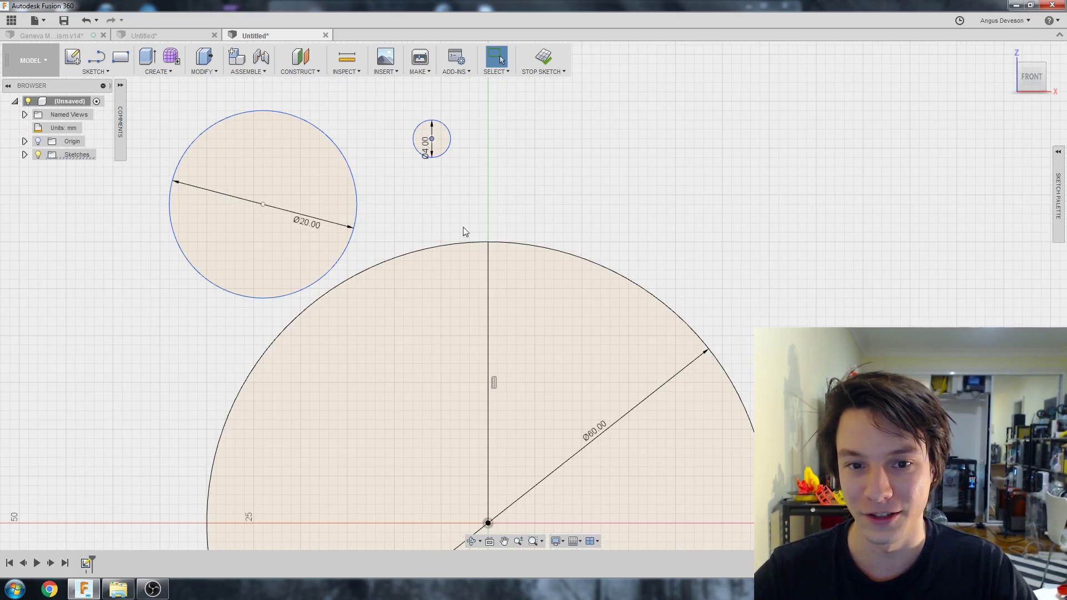
{"action": "right_click", "coordinate": [488, 243]}
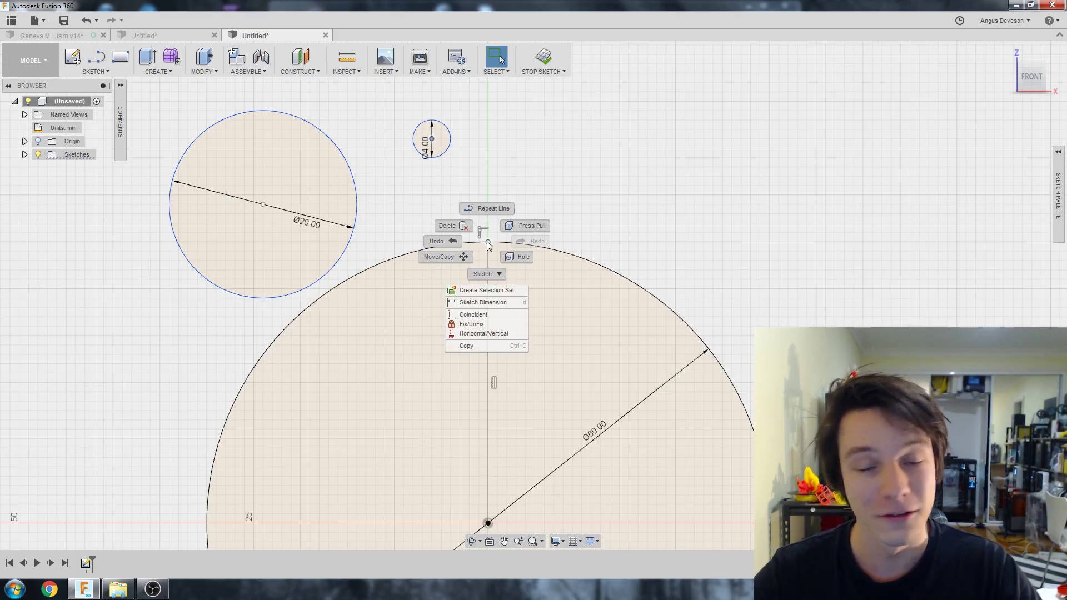
{"action": "left_click", "coordinate": [475, 314]}
{"action": "left_click", "coordinate": [431, 139]}
{"action": "scroll", "coordinate": [452, 176], "scroll_direction": "down", "scroll_amount": 1}
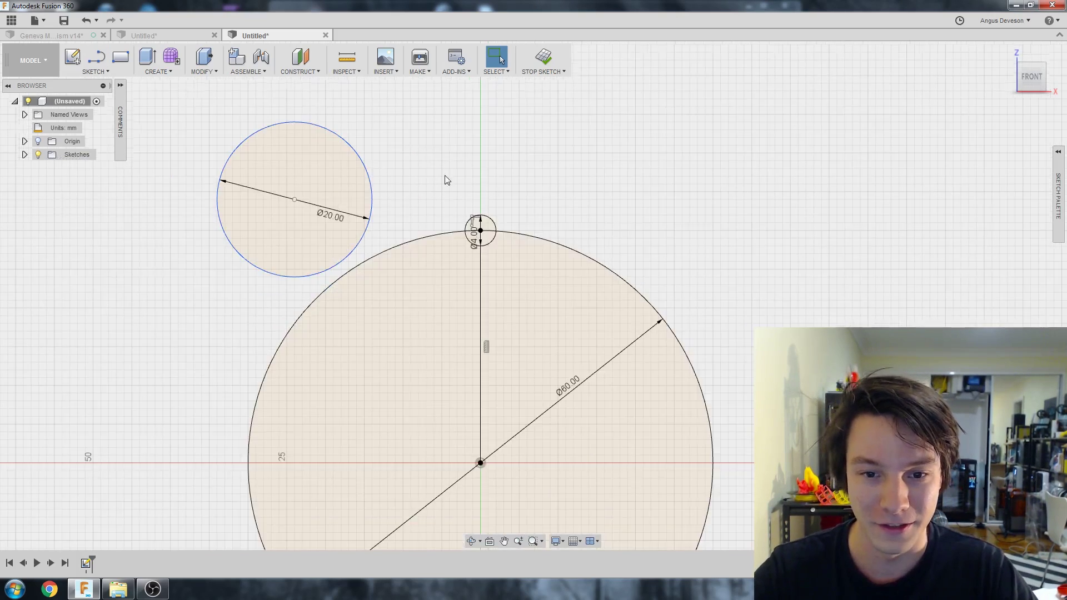
Step: Convert the vertical line inside the 60 mm circle to a construction line
{"action": "scroll", "coordinate": [466, 265], "scroll_direction": "down", "scroll_amount": 2}
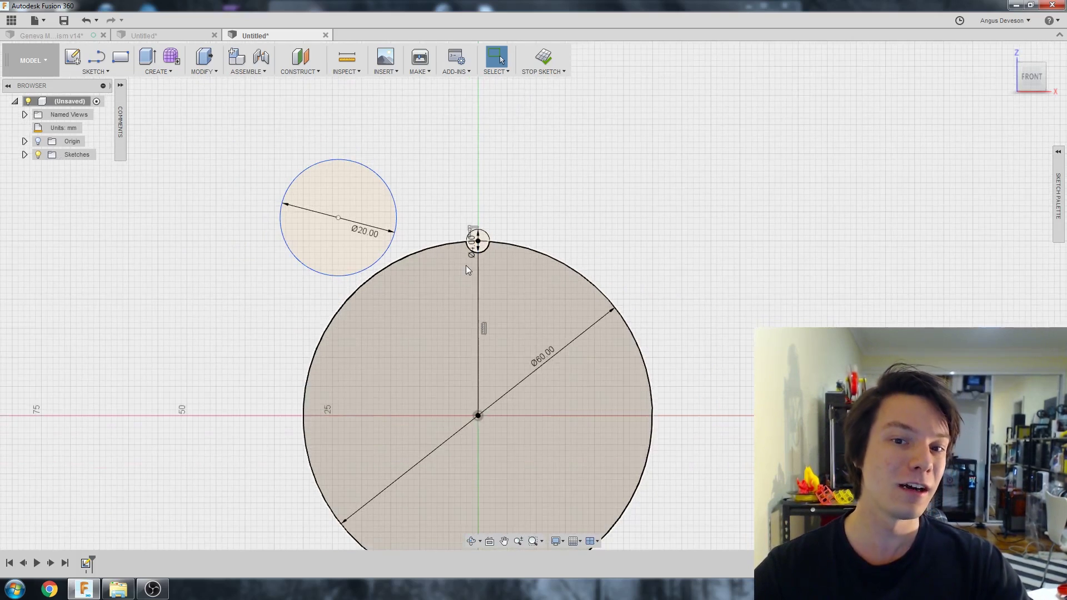
{"action": "scroll", "coordinate": [451, 214], "scroll_direction": "up", "scroll_amount": 1}
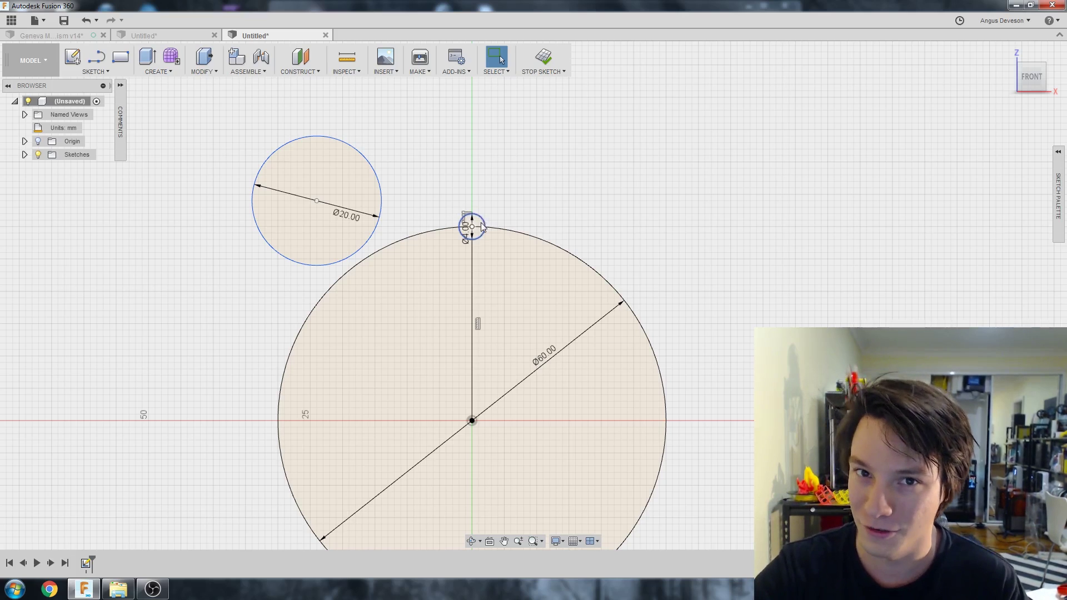
{"action": "left_click", "coordinate": [472, 273]}
{"action": "right_click", "coordinate": [472, 274]}
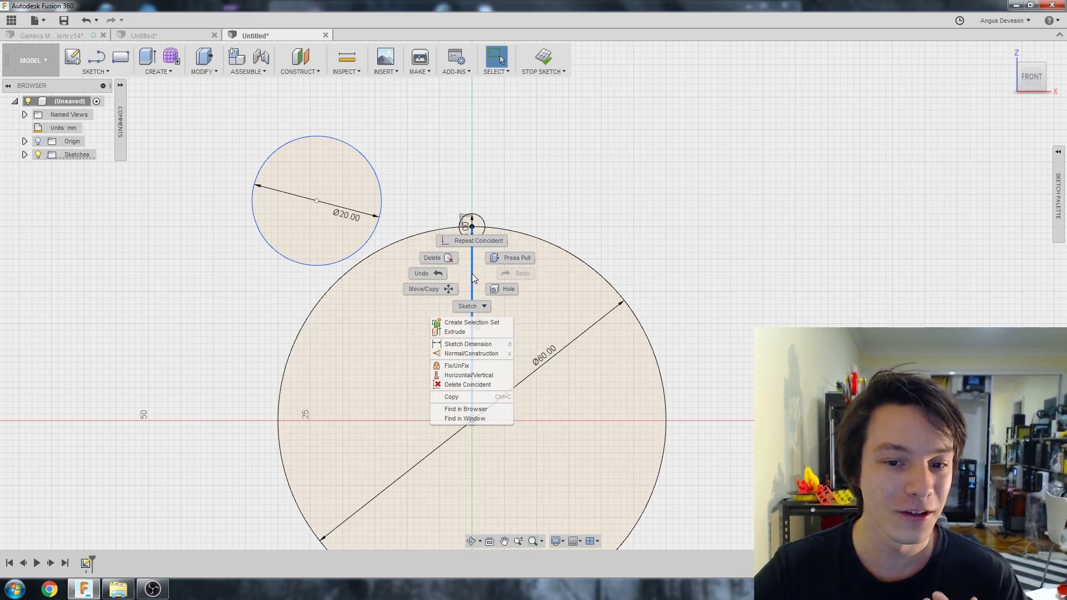
{"action": "left_click", "coordinate": [461, 354]}
{"action": "scroll", "coordinate": [481, 328], "scroll_direction": "up", "scroll_amount": 2}
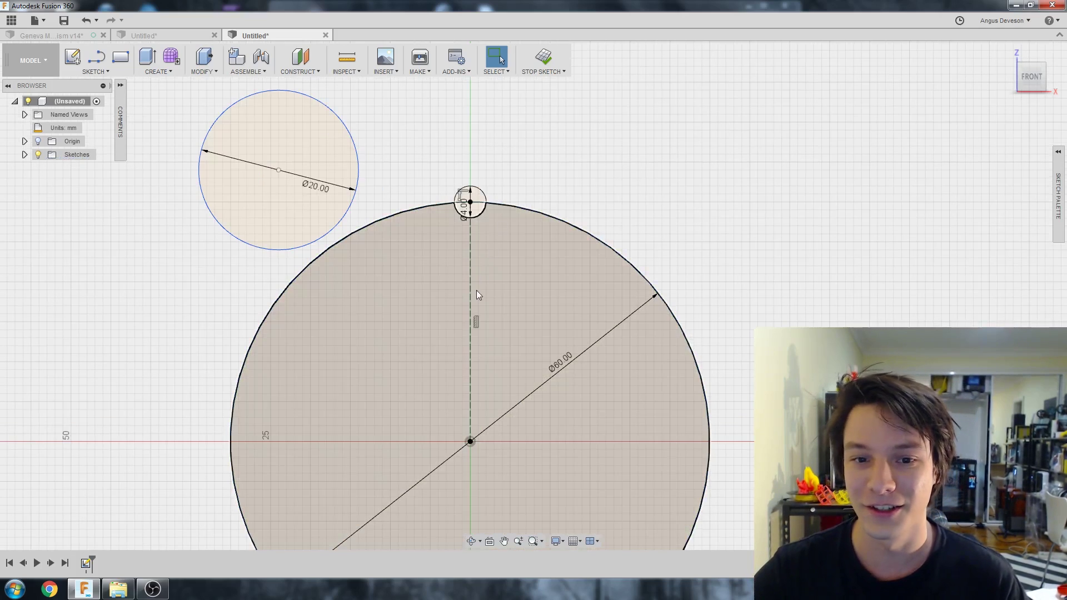
{"action": "scroll", "coordinate": [537, 178], "scroll_direction": "down", "scroll_amount": 2}
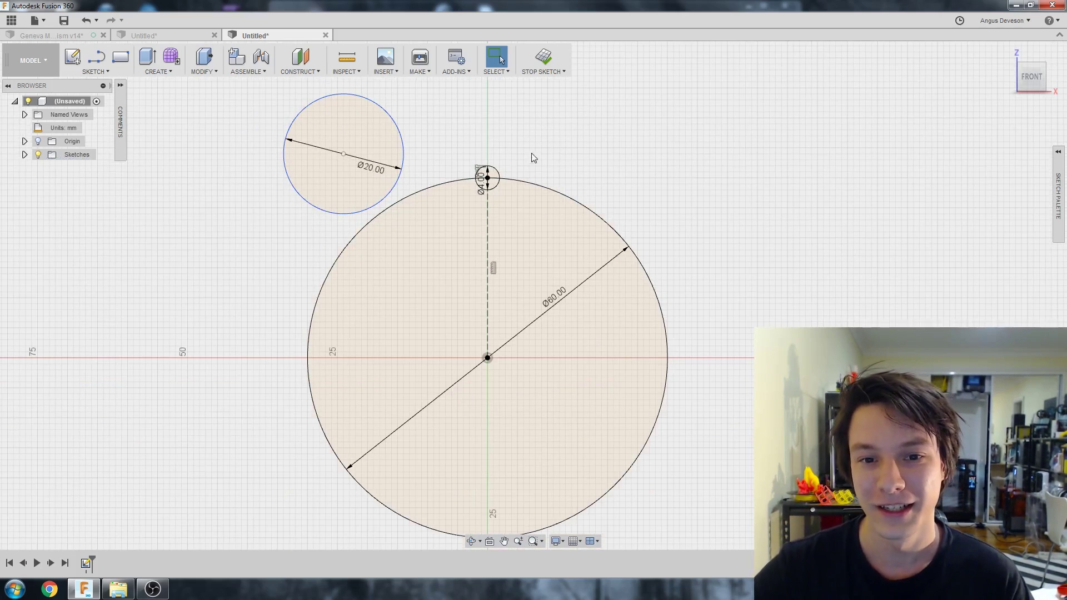
{"action": "scroll", "coordinate": [534, 158], "scroll_direction": "up", "scroll_amount": 1}
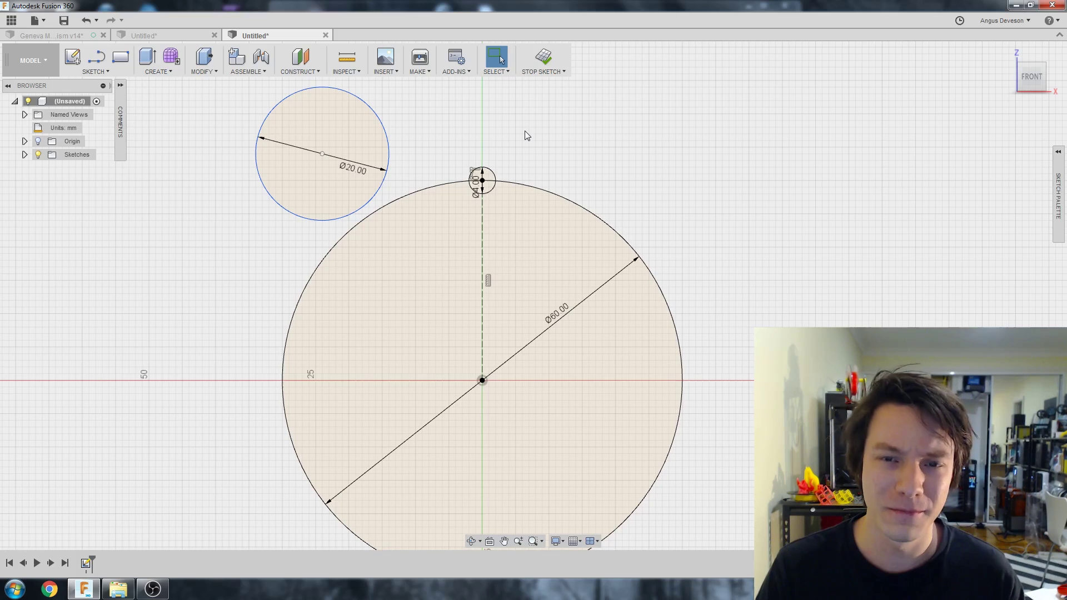
{"action": "scroll", "coordinate": [361, 181], "scroll_direction": "down", "scroll_amount": 2}
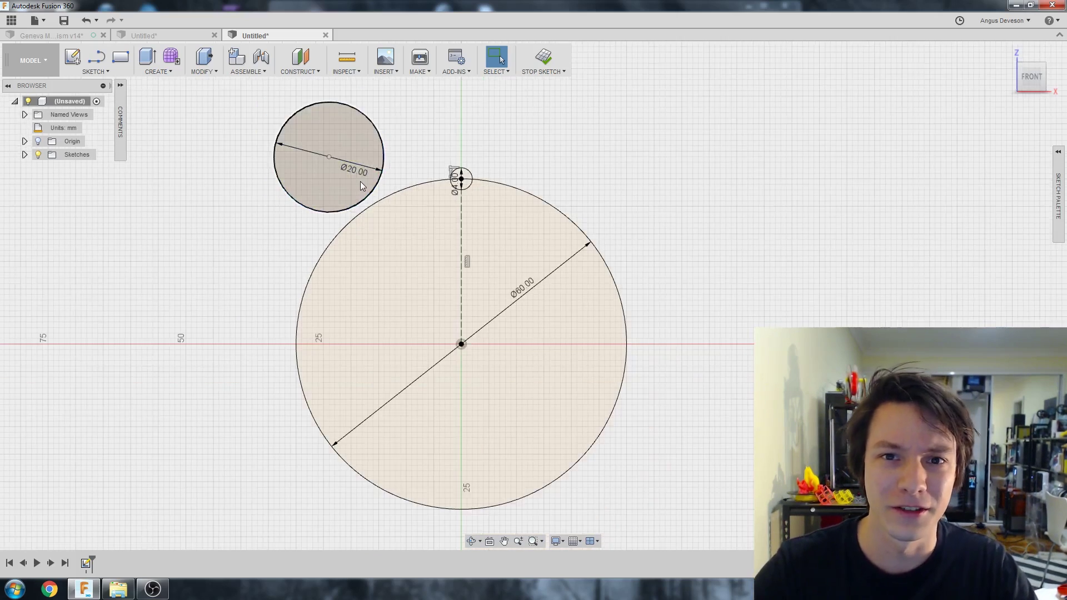
{"action": "scroll", "coordinate": [353, 175], "scroll_direction": "up", "scroll_amount": 2}
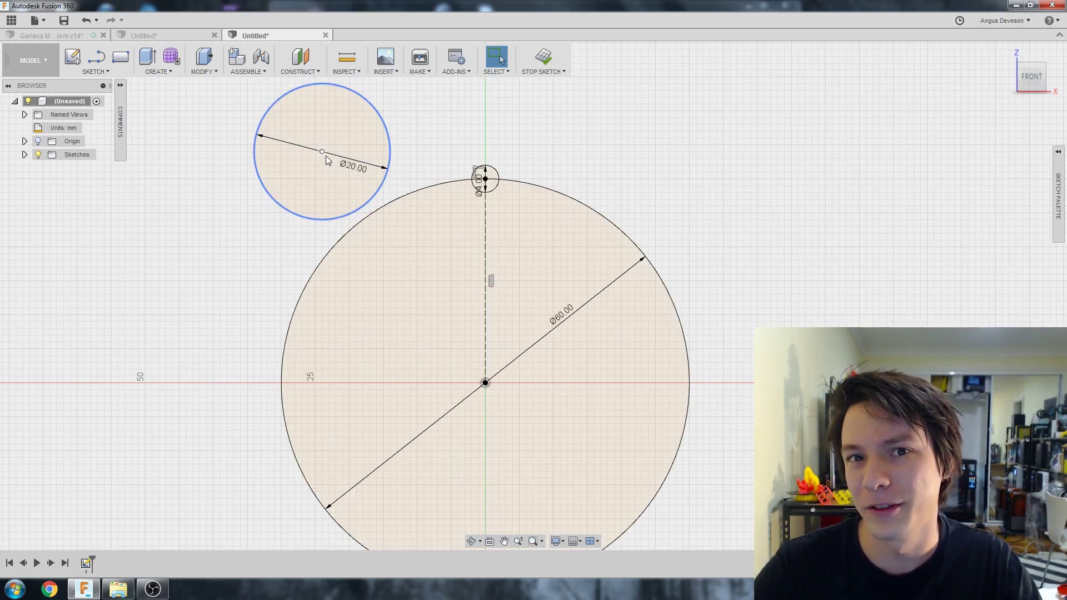
{"action": "scroll", "coordinate": [286, 158], "scroll_direction": "down", "scroll_amount": 2}
{"action": "middle_click_drag", "start_coordinate": [328, 178], "coordinate": [348, 176]}
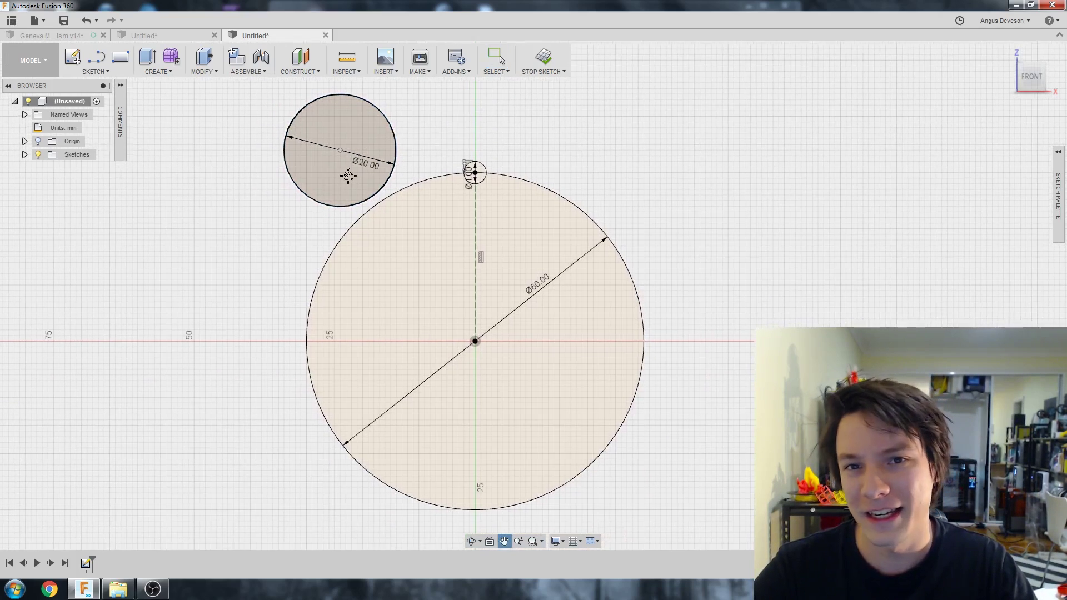
{"action": "scroll", "coordinate": [469, 143], "scroll_direction": "up", "scroll_amount": 2}
{"action": "scroll", "coordinate": [469, 142], "scroll_direction": "down", "scroll_amount": 1}
{"action": "middle_click_drag", "start_coordinate": [469, 143], "coordinate": [442, 152]}
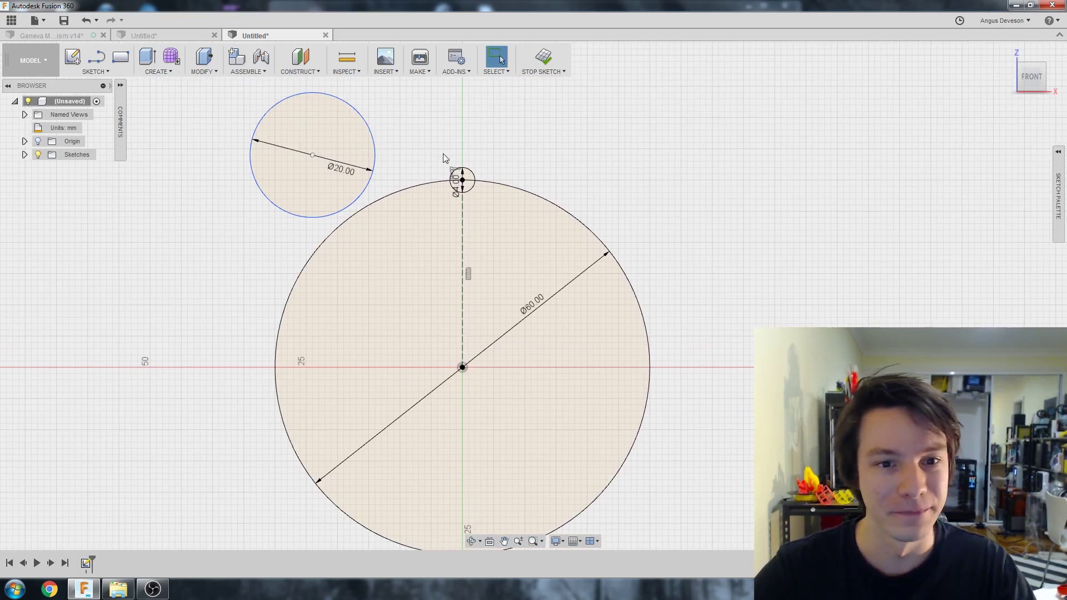
Step: Move the 20 mm circle closer to the upper-left edge of the 60 mm circle
{"action": "scroll", "coordinate": [333, 149], "scroll_direction": "up", "scroll_amount": 1}
{"action": "left_click_drag", "start_coordinate": [309, 155], "coordinate": [296, 181]}
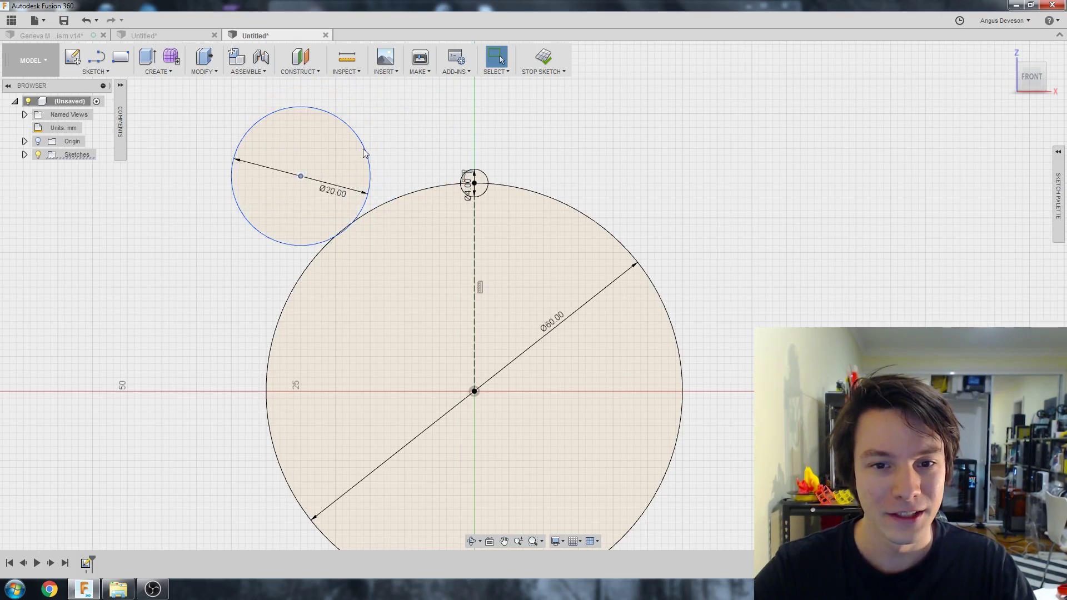
{"action": "scroll", "coordinate": [412, 144], "scroll_direction": "up", "scroll_amount": 1}
Step: Draw a line from the 4 mm circle's centre leftward toward the 20 mm circle and constrain it horizontal
{"action": "key", "text": "l"}
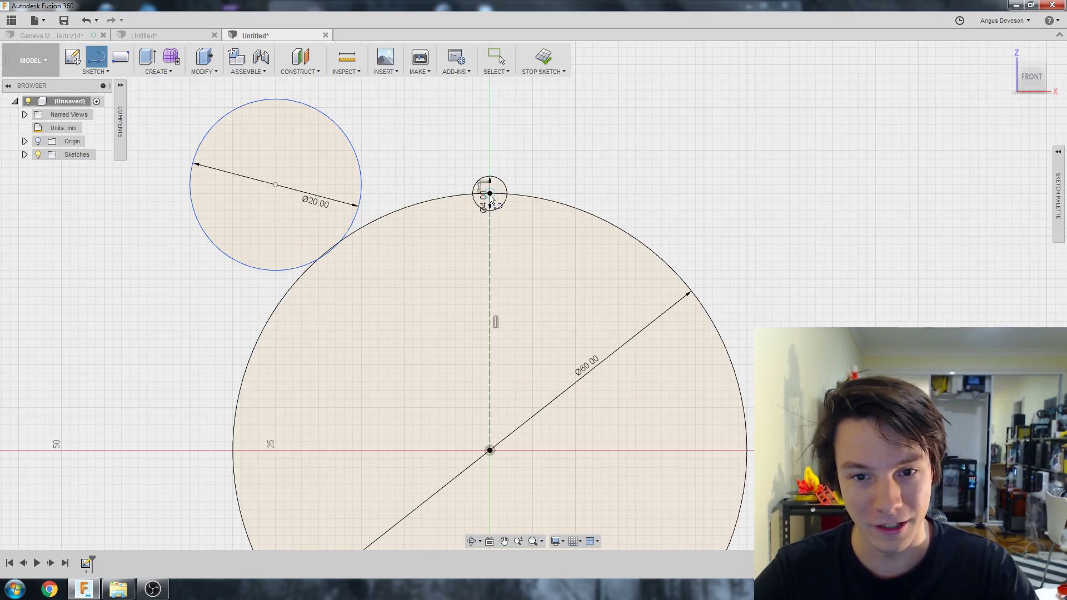
{"action": "left_click", "coordinate": [490, 194]}
{"action": "left_click", "coordinate": [387, 193]}
{"action": "key", "text": "Escape"}
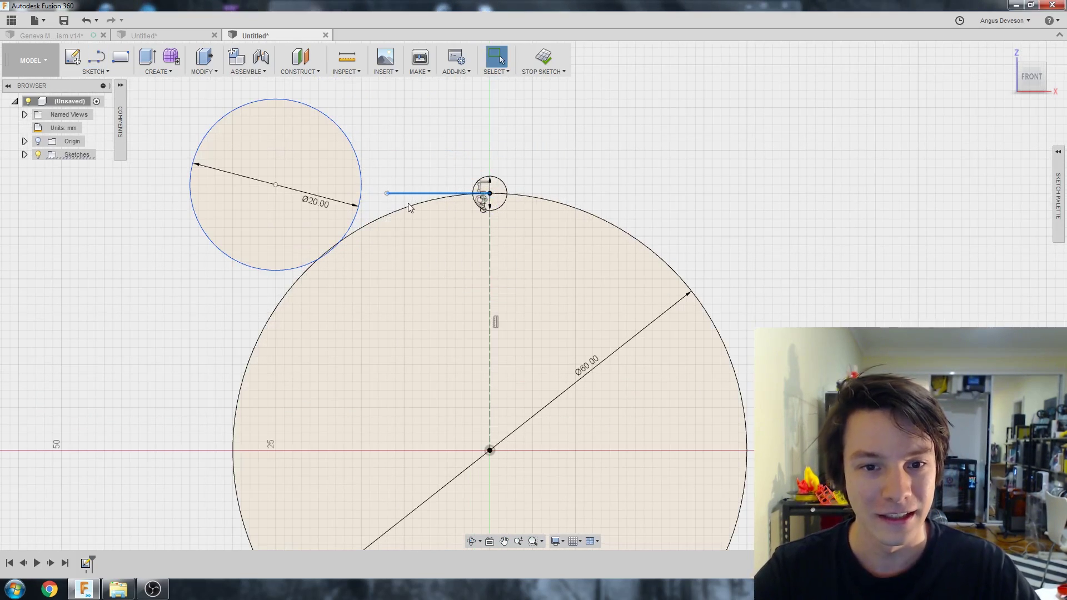
{"action": "right_click", "coordinate": [412, 194]}
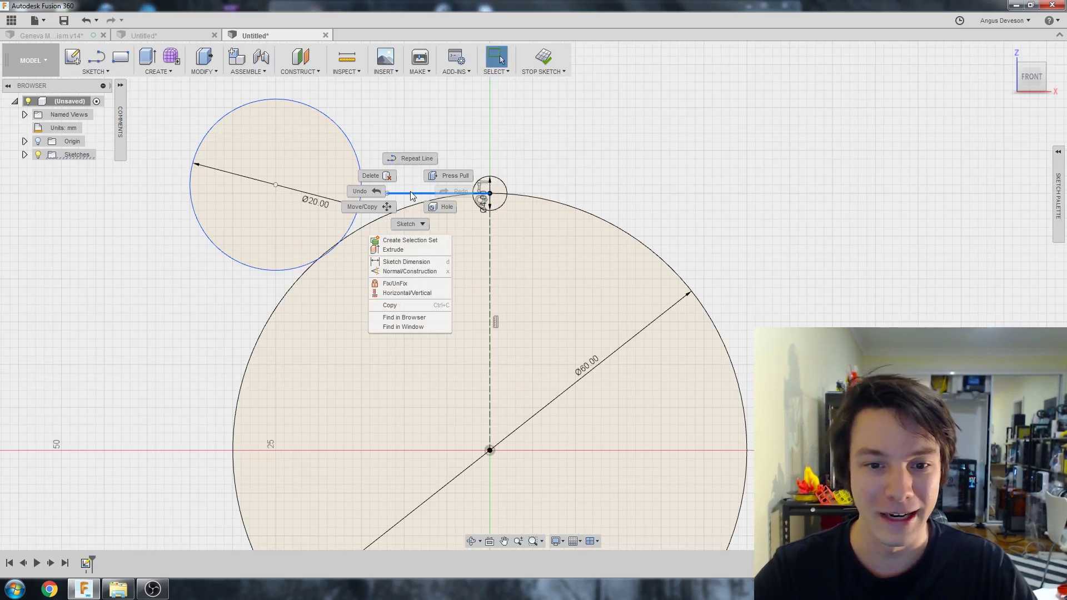
{"action": "left_click", "coordinate": [414, 295]}
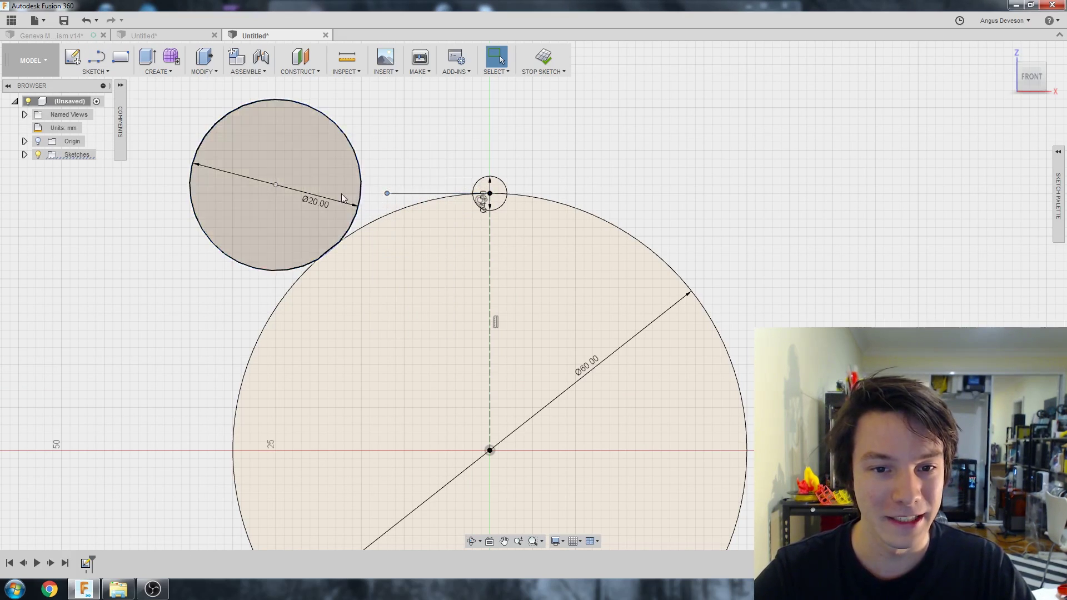
Step: Constrain the 20 mm circle's centre coincident with the horizontal line's free endpoint and slide it further from the 4 mm circle
{"action": "left_click", "coordinate": [276, 187]}
{"action": "right_click", "coordinate": [276, 188]}
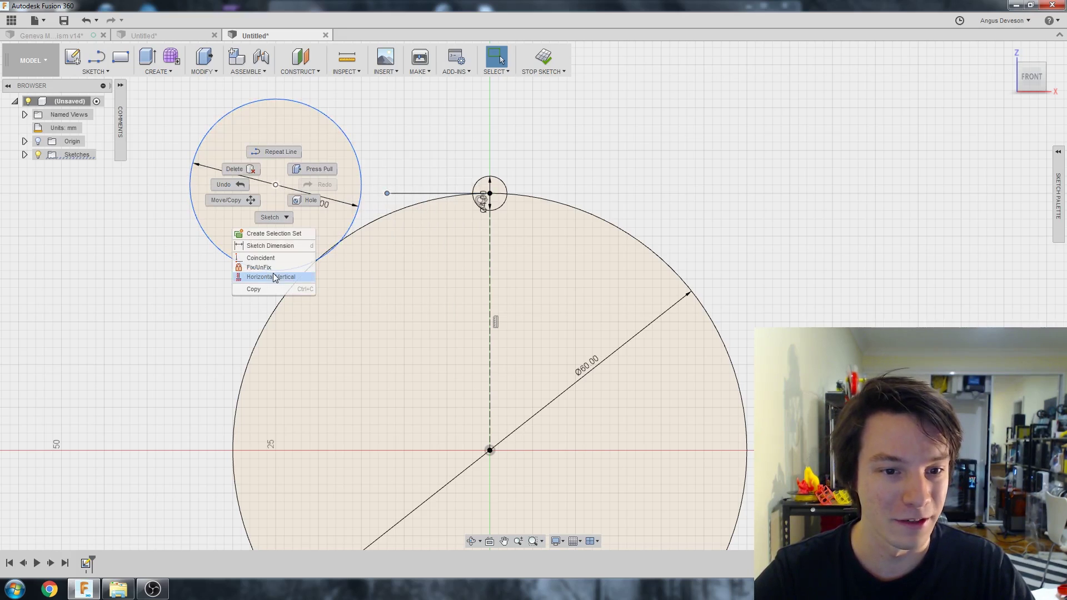
{"action": "left_click", "coordinate": [261, 258]}
{"action": "left_click", "coordinate": [386, 194]}
{"action": "scroll", "coordinate": [272, 148], "scroll_direction": "down", "scroll_amount": 2}
{"action": "middle_click_drag", "start_coordinate": [272, 148], "coordinate": [245, 199]}
{"action": "scroll", "coordinate": [245, 199], "scroll_direction": "up", "scroll_amount": 2}
{"action": "left_click_drag", "start_coordinate": [359, 243], "coordinate": [332, 245]}
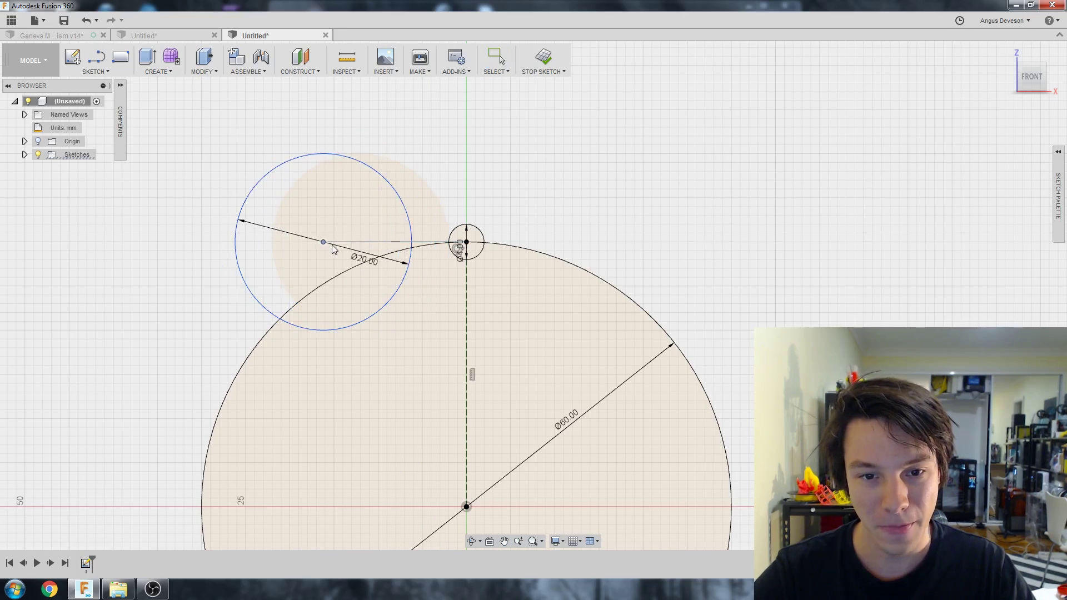
{"action": "scroll", "coordinate": [436, 164], "scroll_direction": "down", "scroll_amount": 3}
{"action": "scroll", "coordinate": [473, 179], "scroll_direction": "up", "scroll_amount": 2}
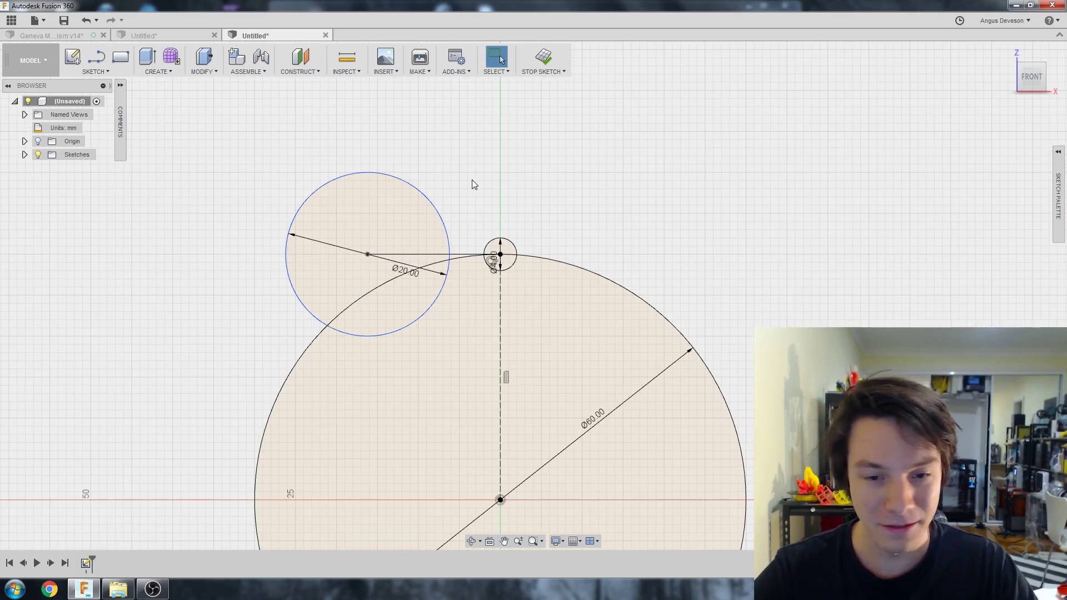
Step: Draw a circle concentric with the 20 mm circle that passes through the 4 mm circle's centre
{"action": "key", "text": "c"}
{"action": "left_click", "coordinate": [367, 254]}
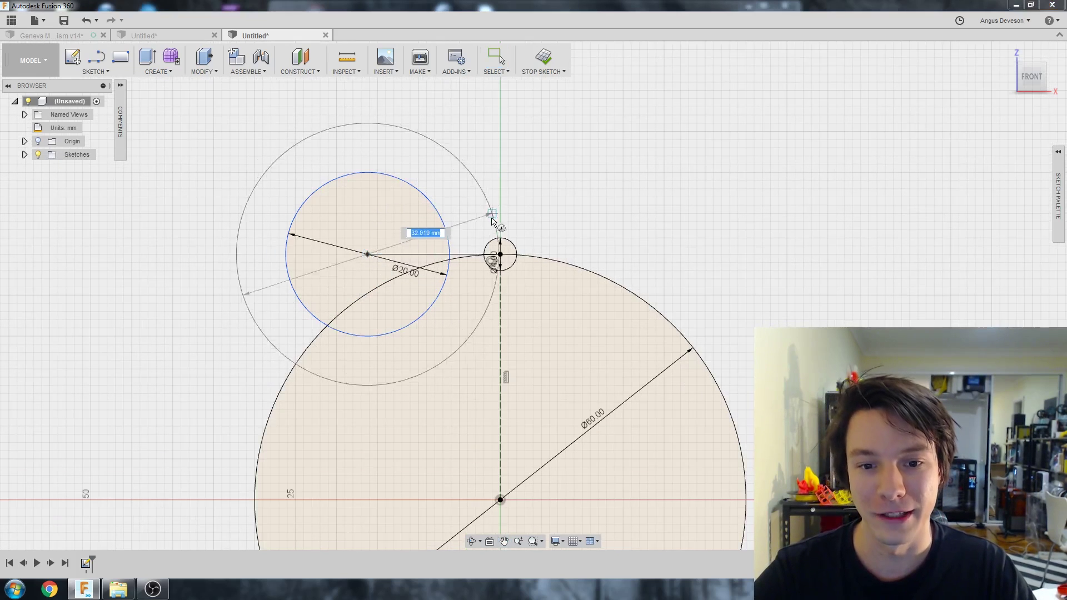
{"action": "left_click", "coordinate": [502, 254]}
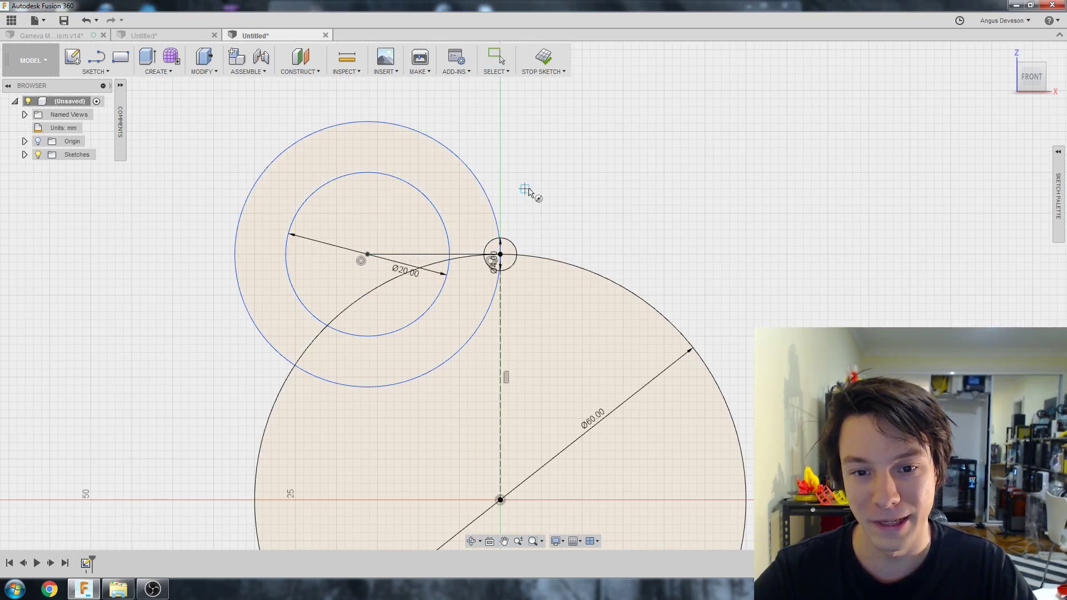
{"action": "scroll", "coordinate": [517, 202], "scroll_direction": "down", "scroll_amount": 2}
{"action": "key", "text": "Escape"}
{"action": "scroll", "coordinate": [517, 202], "scroll_direction": "up", "scroll_amount": 2}
Step: Dimension the gap between the 20 mm circle and its concentric outer circle as 3 mm
{"action": "key", "text": "d"}
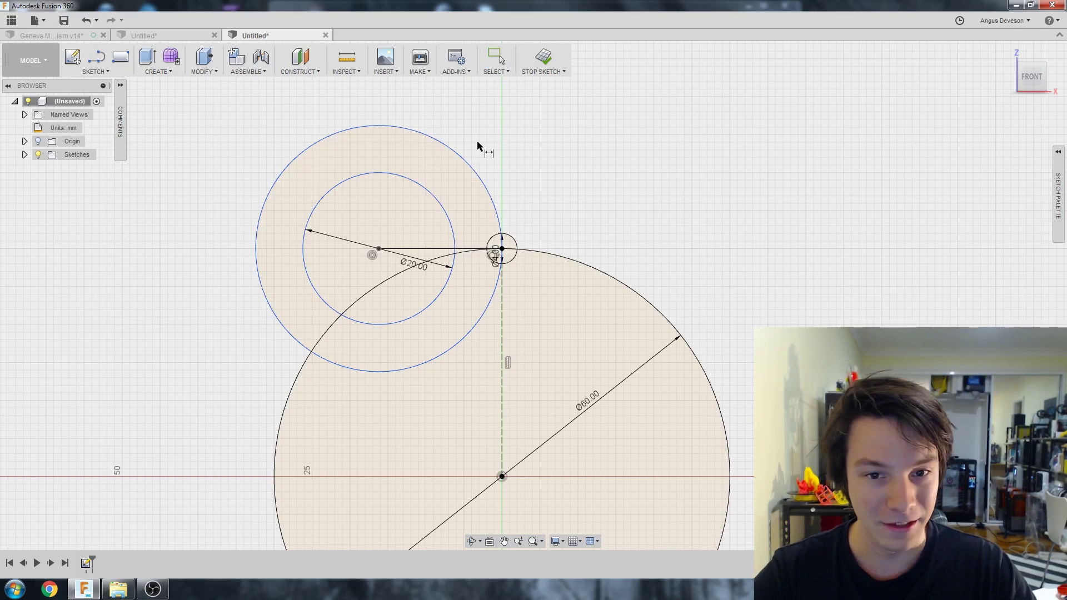
{"action": "left_click", "coordinate": [464, 161]}
{"action": "left_click", "coordinate": [431, 193]}
{"action": "left_click", "coordinate": [433, 173]}
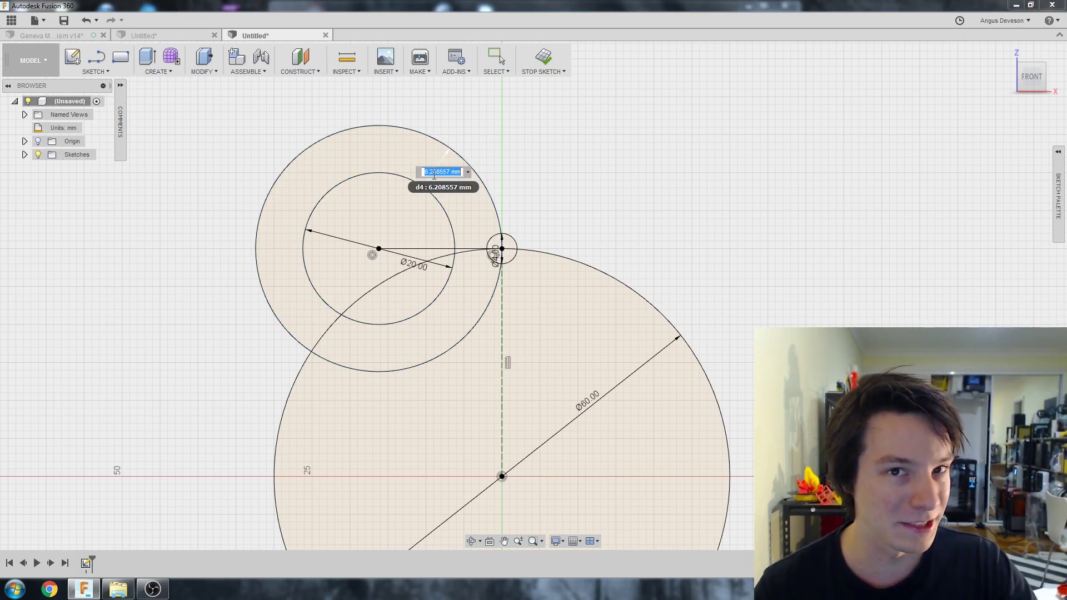
{"action": "type", "text": "3"}
{"action": "key", "text": "Return"}
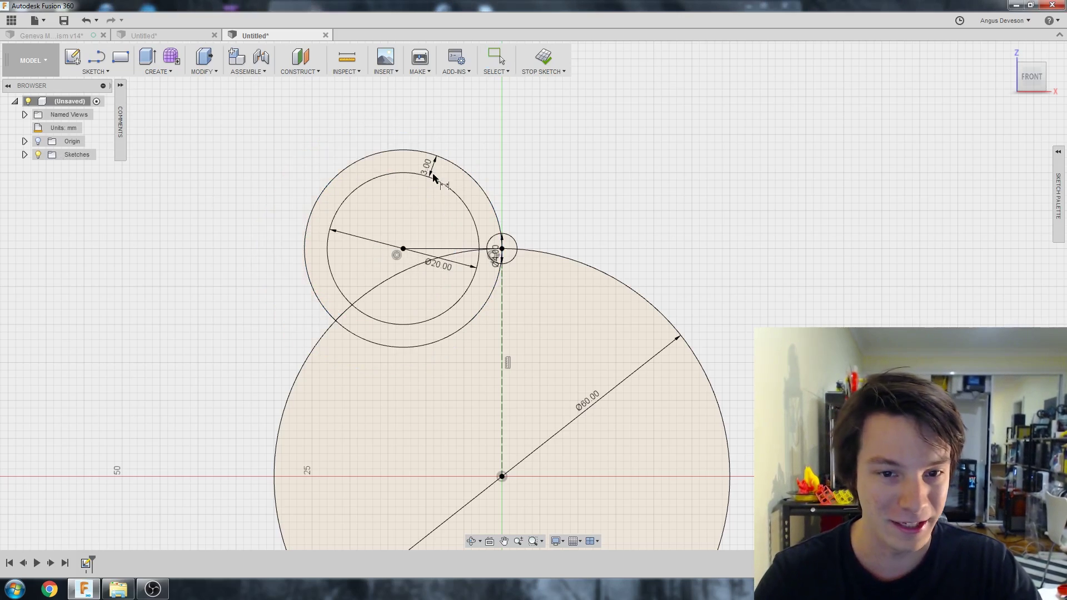
{"action": "key", "text": "Escape"}
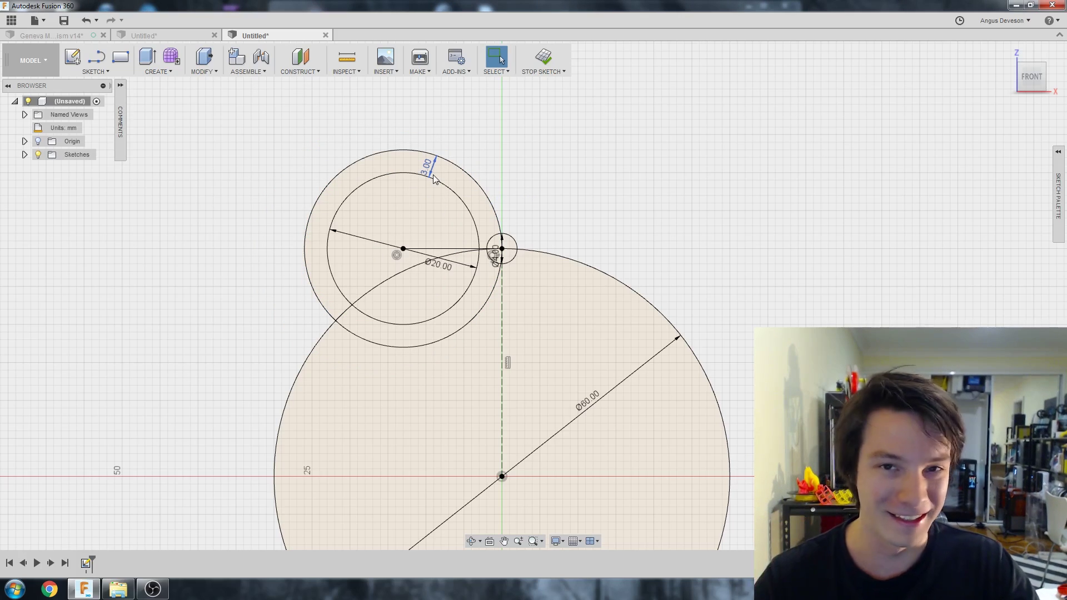
{"action": "scroll", "coordinate": [391, 241], "scroll_direction": "down", "scroll_amount": 2}
{"action": "middle_click_drag", "start_coordinate": [426, 305], "coordinate": [351, 286]}
{"action": "scroll", "coordinate": [455, 159], "scroll_direction": "up", "scroll_amount": 2}
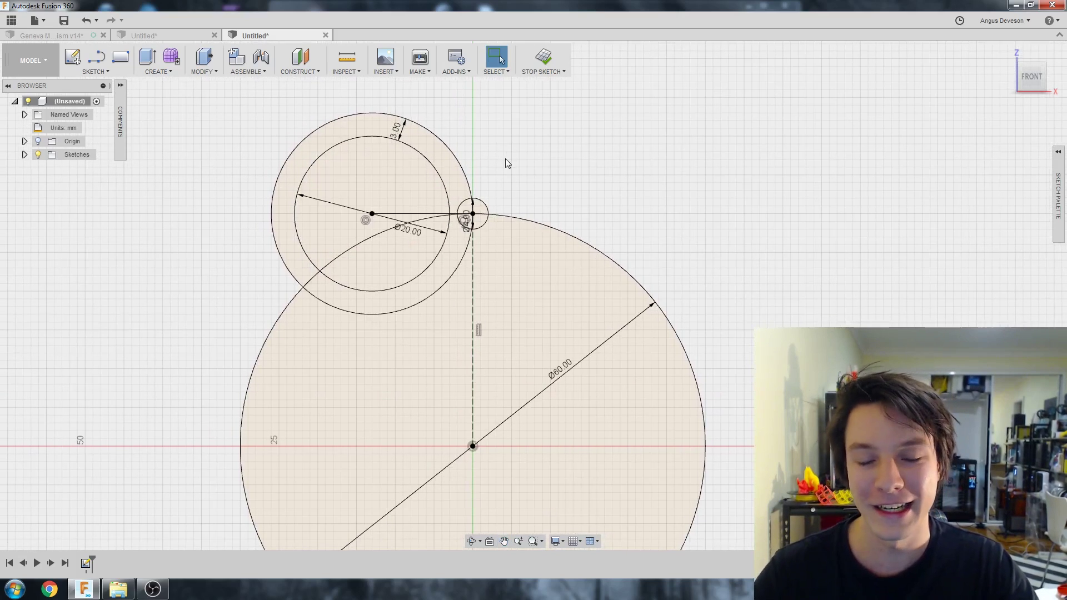
{"action": "scroll", "coordinate": [214, 246], "scroll_direction": "down", "scroll_amount": 2}
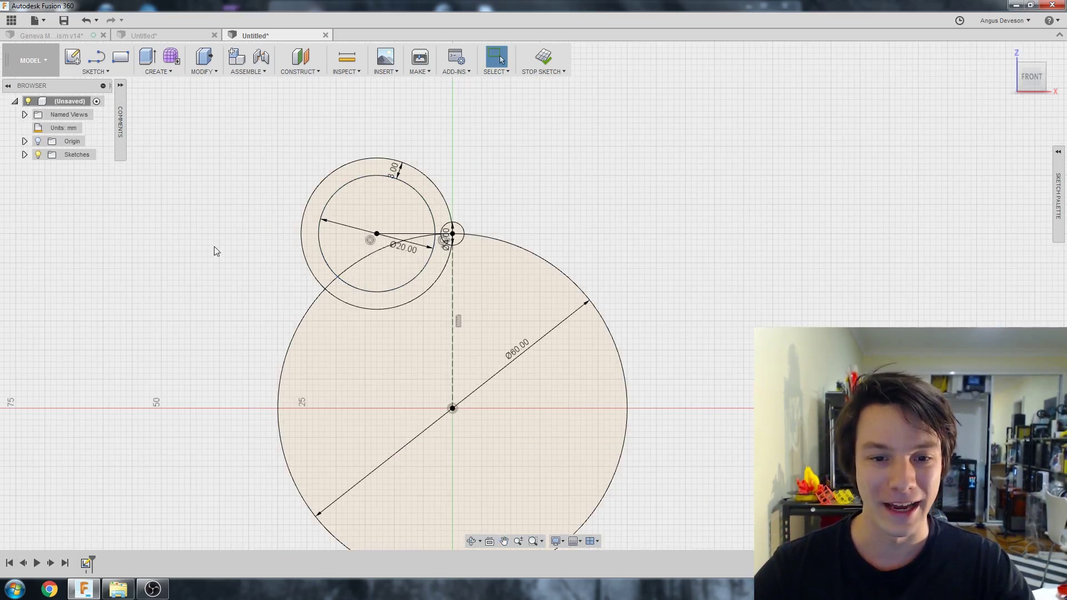
{"action": "middle_click_drag", "start_coordinate": [228, 206], "coordinate": [205, 212]}
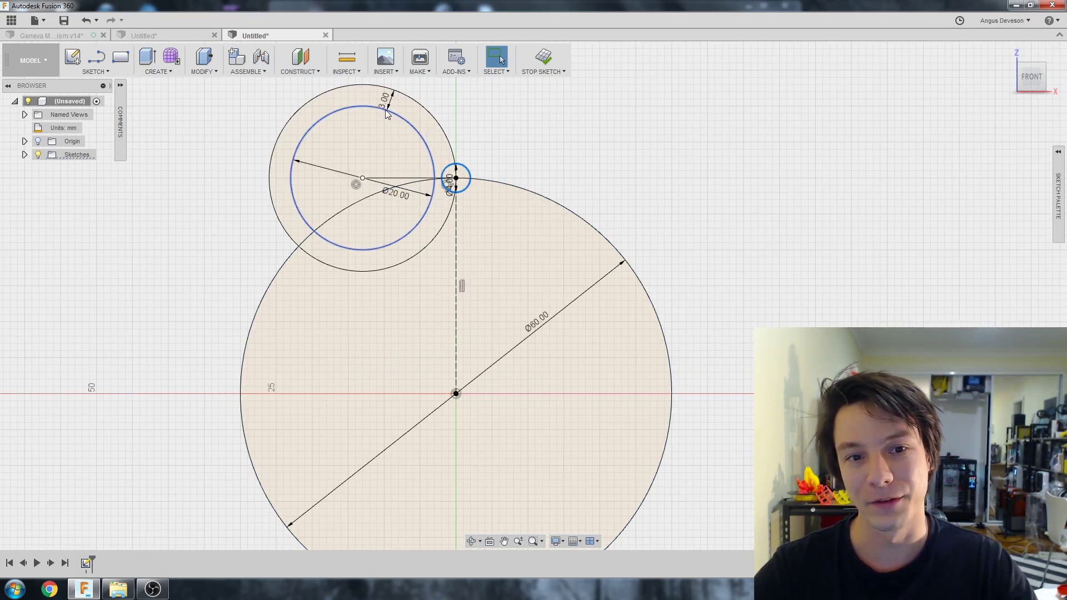
{"action": "middle_click_drag", "start_coordinate": [343, 165], "coordinate": [275, 175]}
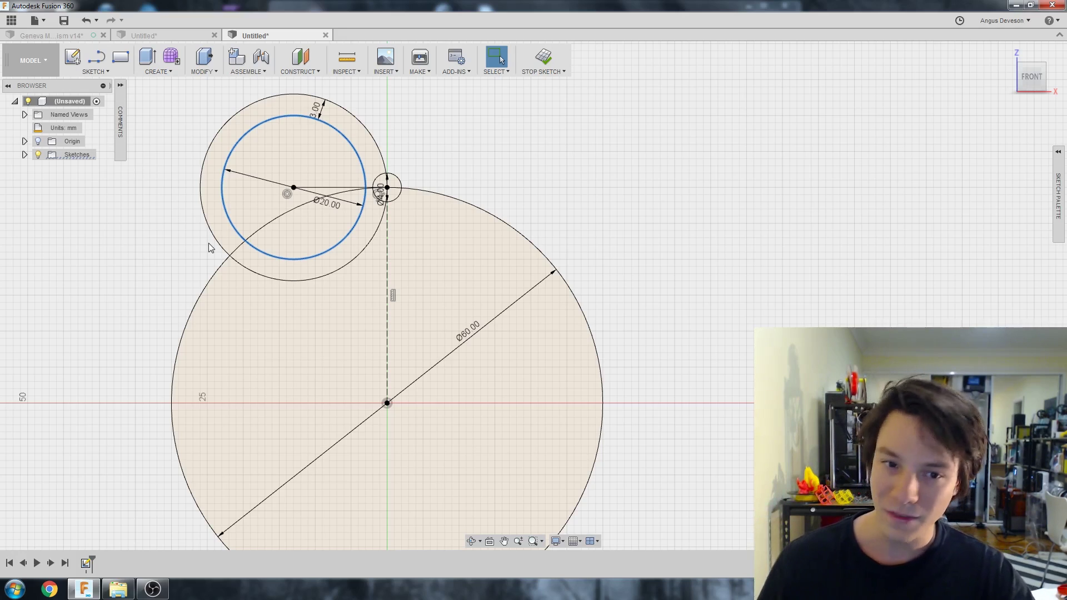
{"action": "scroll", "coordinate": [206, 224], "scroll_direction": "up", "scroll_amount": 2}
{"action": "left_click", "coordinate": [199, 225]}
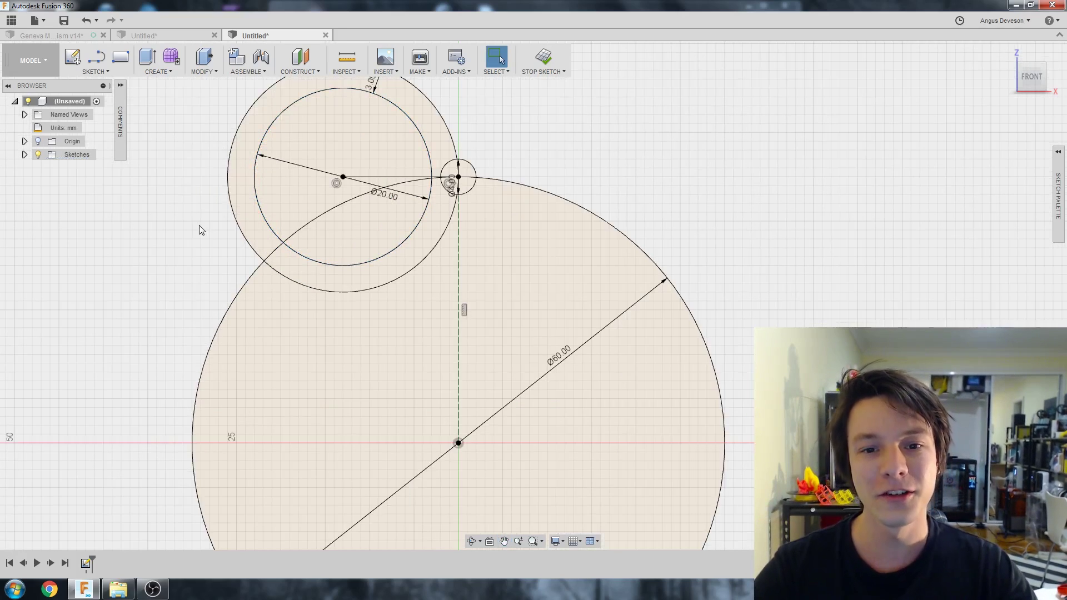
{"action": "scroll", "coordinate": [199, 225], "scroll_direction": "down", "scroll_amount": 1}
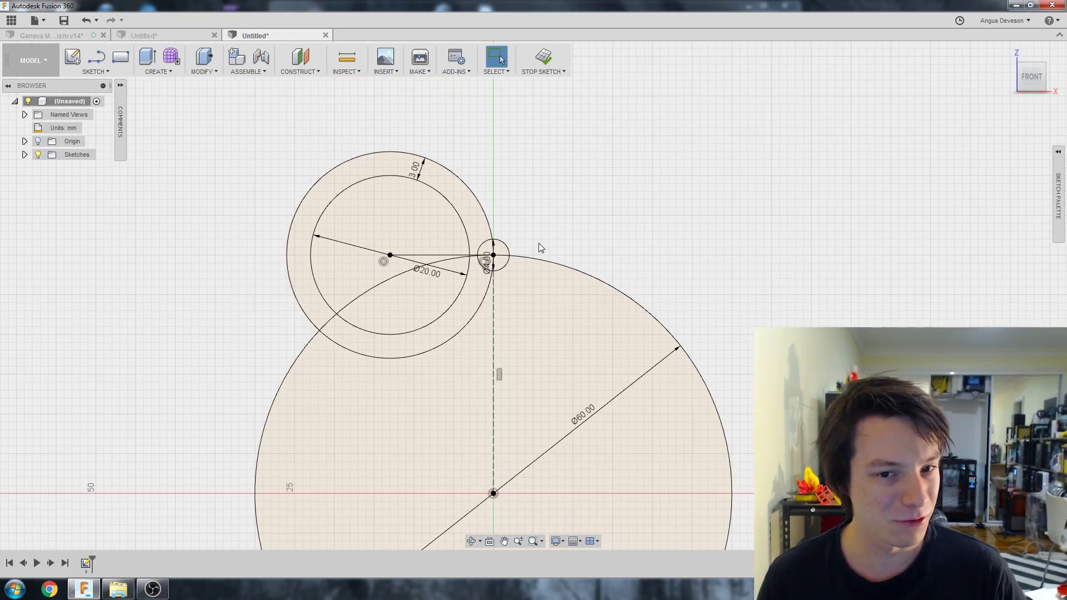
{"action": "scroll", "coordinate": [480, 247], "scroll_direction": "down", "scroll_amount": 1}
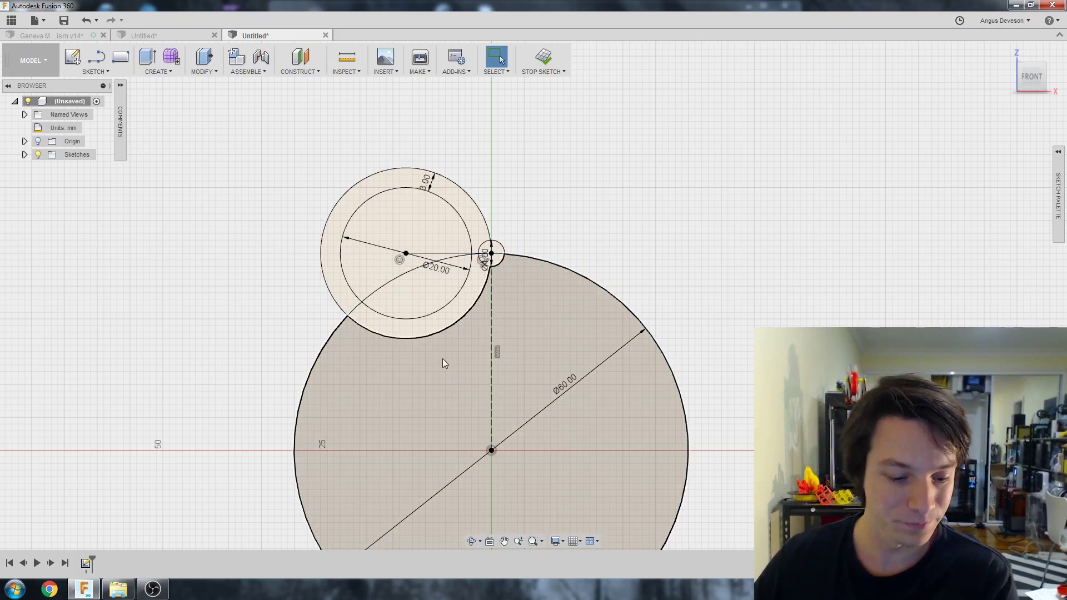
Step: Draw an angled line from the 20 mm circle's centre past the outer concentric circle into the 60 mm circle
{"action": "key", "text": "l"}
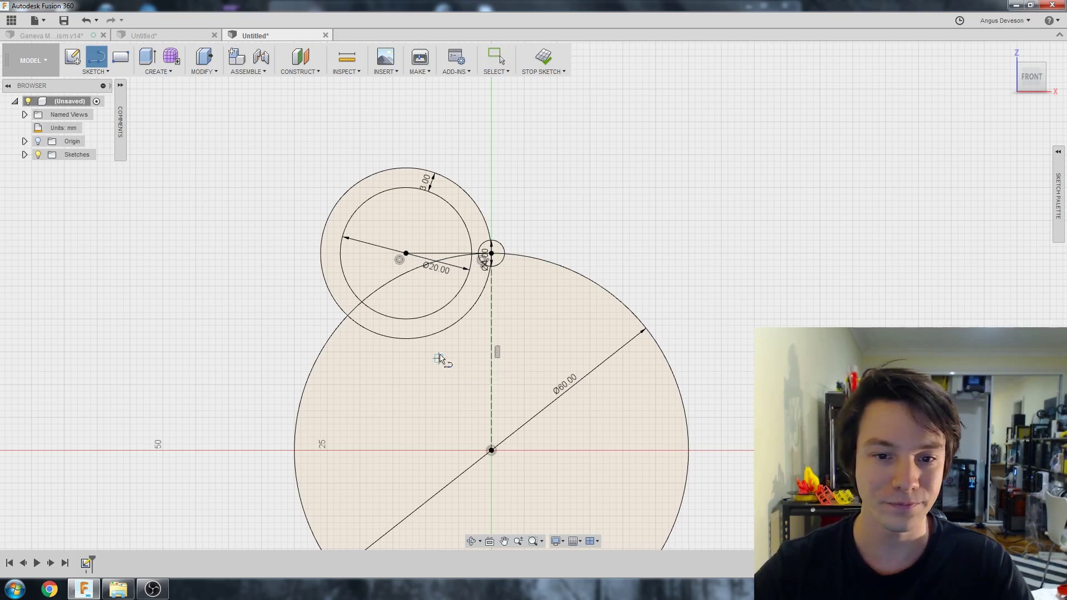
{"action": "left_click", "coordinate": [406, 254]}
{"action": "left_click", "coordinate": [452, 377]}
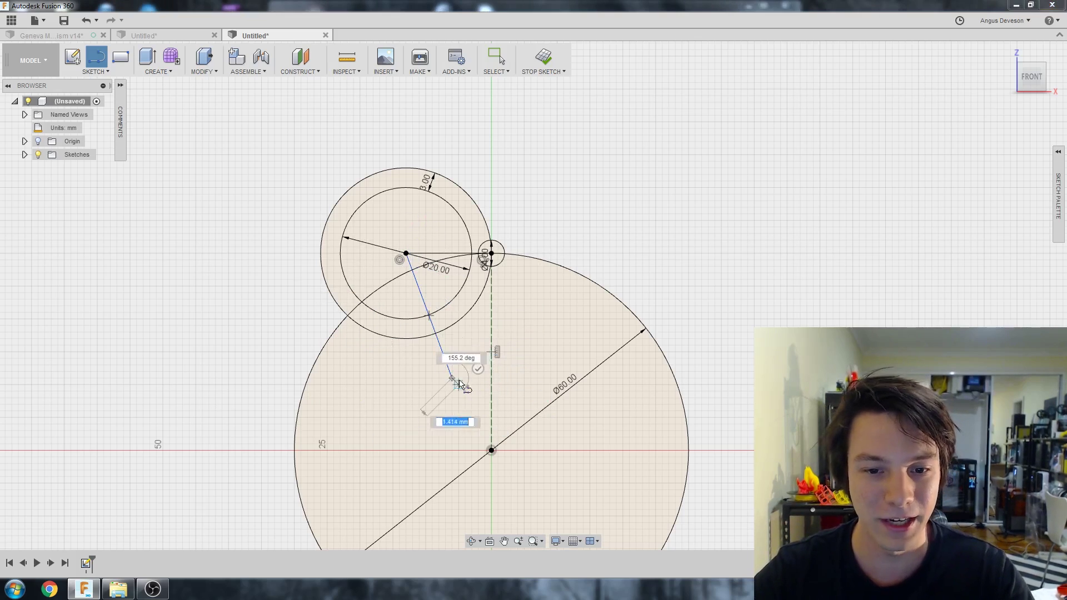
{"action": "key", "text": "Escape"}
{"action": "scroll", "coordinate": [457, 355], "scroll_direction": "up", "scroll_amount": 1}
{"action": "left_click", "coordinate": [443, 354]}
{"action": "scroll", "coordinate": [447, 347], "scroll_direction": "down", "scroll_amount": 1}
{"action": "left_click", "coordinate": [585, 219]}
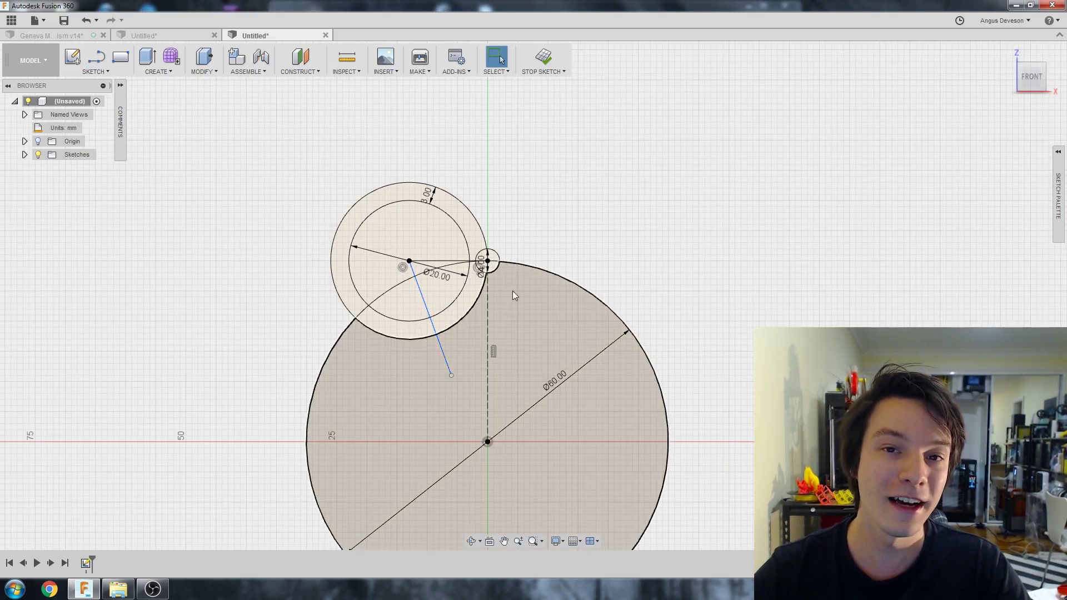
Step: Constrain the angled line coincident with the origin so that it points at the 60 mm circle's centre
{"action": "middle_click_drag", "start_coordinate": [532, 221], "coordinate": [543, 170]}
{"action": "scroll", "coordinate": [539, 183], "scroll_direction": "up", "scroll_amount": 1}
{"action": "scroll", "coordinate": [522, 278], "scroll_direction": "down", "scroll_amount": 1}
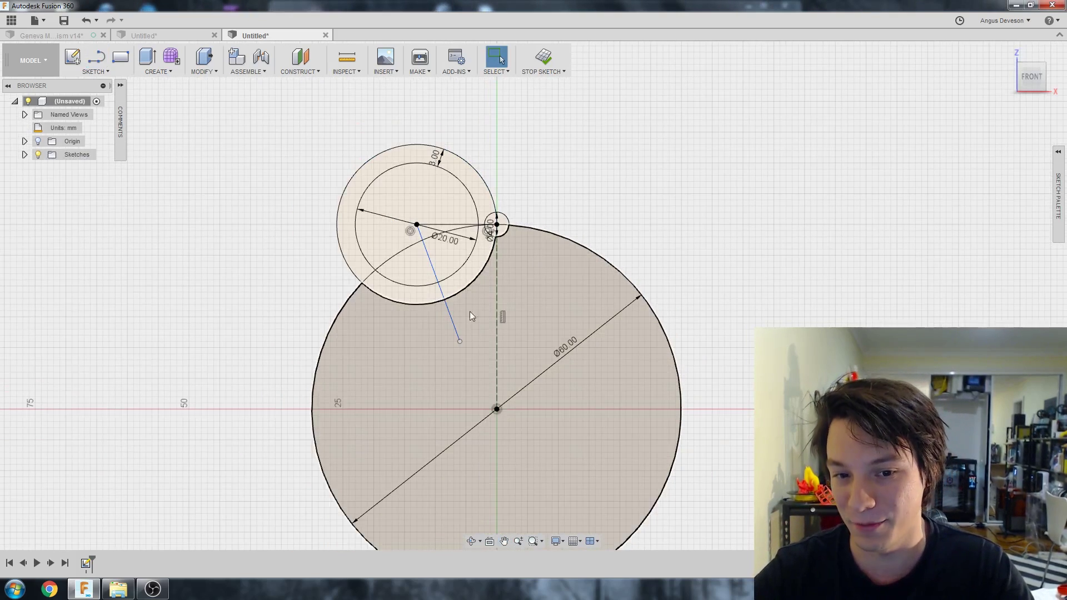
{"action": "left_click", "coordinate": [448, 315]}
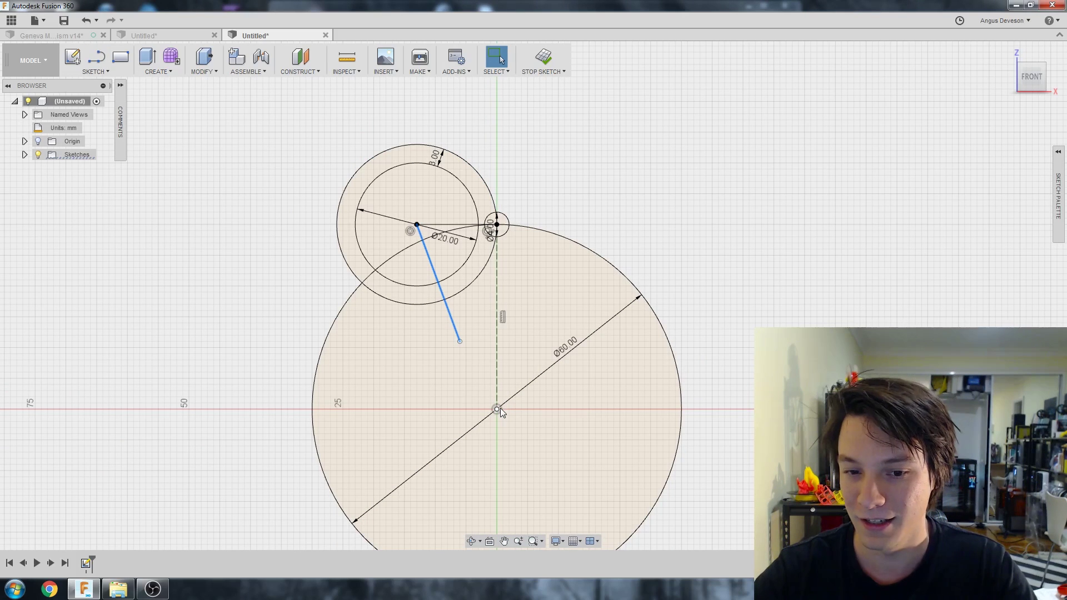
{"action": "right_click", "coordinate": [501, 411]}
{"action": "left_click", "coordinate": [495, 503]}
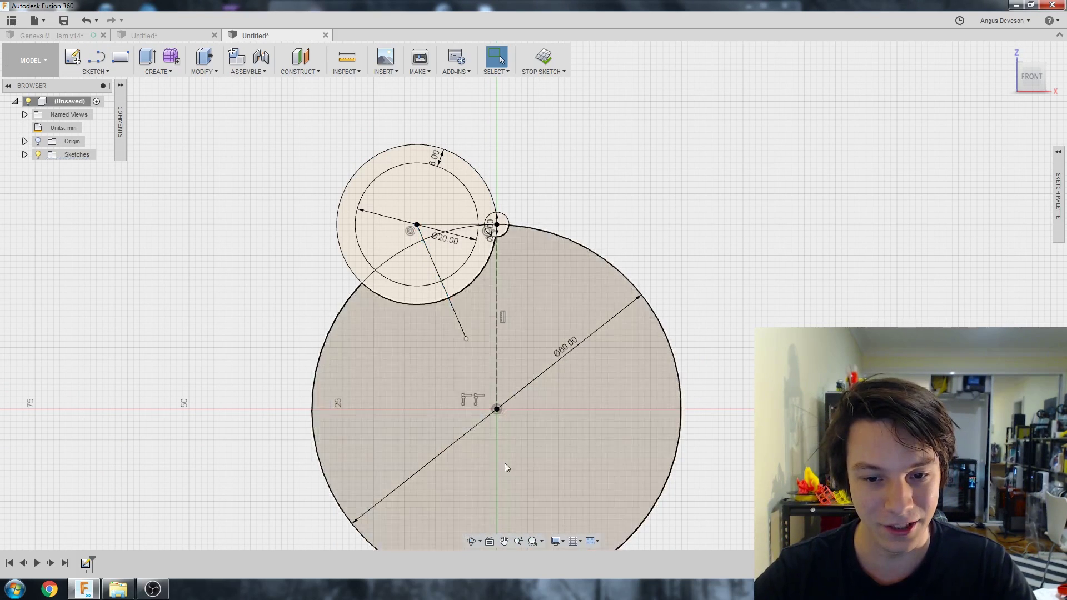
Step: Slide the angled line's free endpoint a short way along its direction toward the outer concentric circle
{"action": "middle_click_drag", "start_coordinate": [396, 148], "coordinate": [419, 162]}
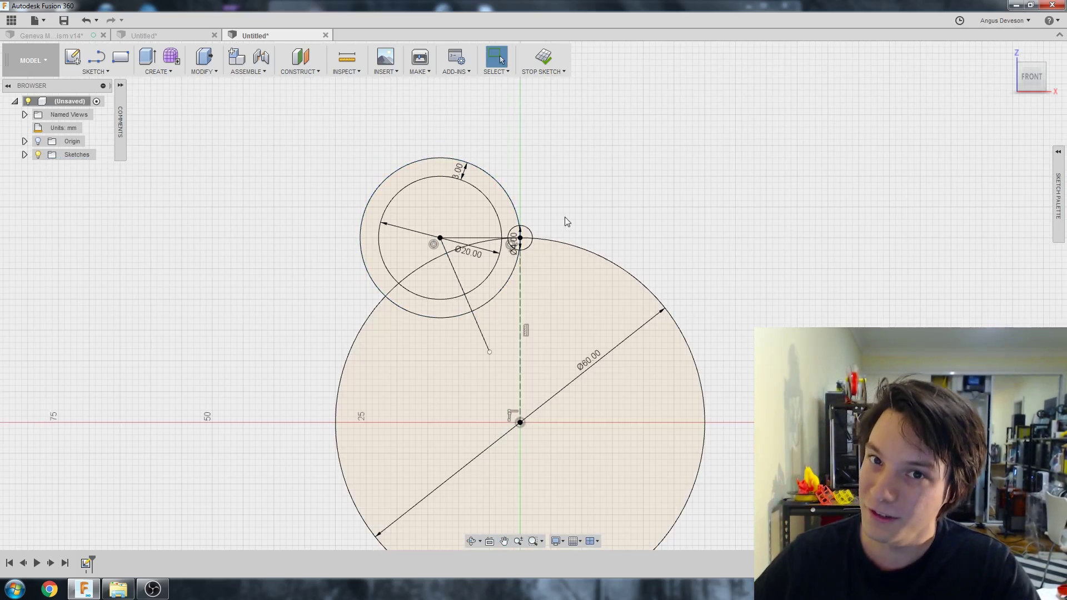
{"action": "scroll", "coordinate": [639, 165], "scroll_direction": "up", "scroll_amount": 2}
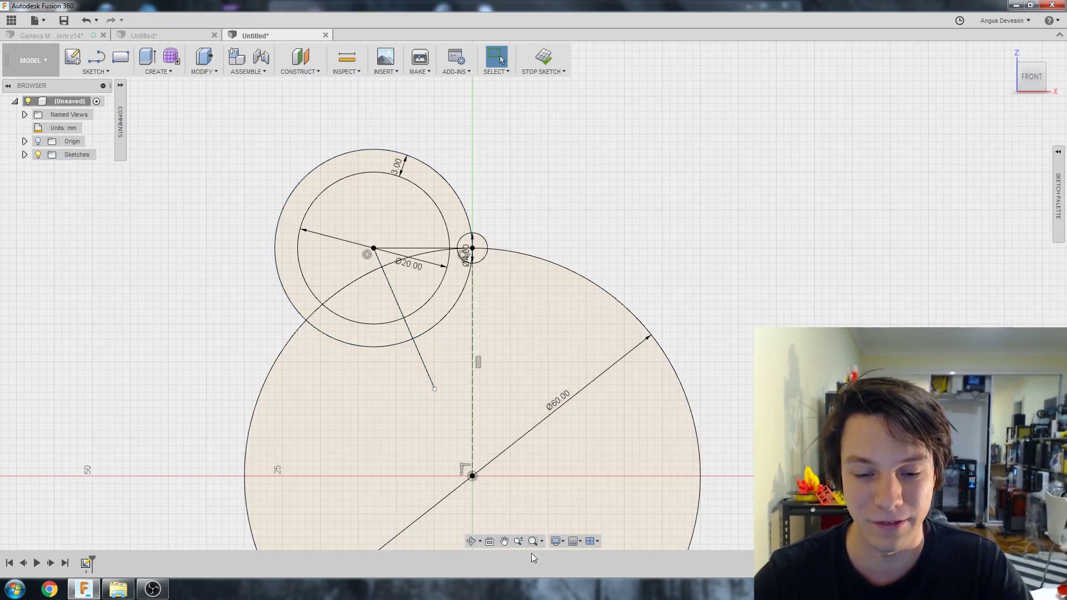
{"action": "middle_click_drag", "start_coordinate": [439, 361], "coordinate": [482, 360]}
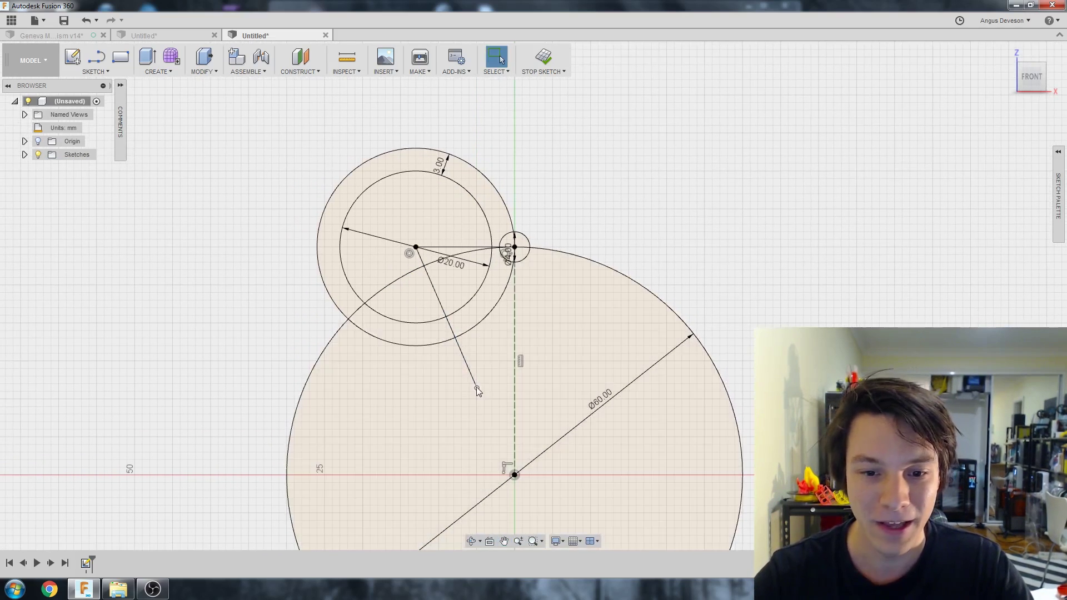
{"action": "mouse_move", "coordinate": [477, 388]}
{"action": "left_mouse_down"}
{"action": "mouse_move", "coordinate": [443, 356]}
{"action": "mouse_move", "coordinate": [481, 349]}
{"action": "left_mouse_up"}
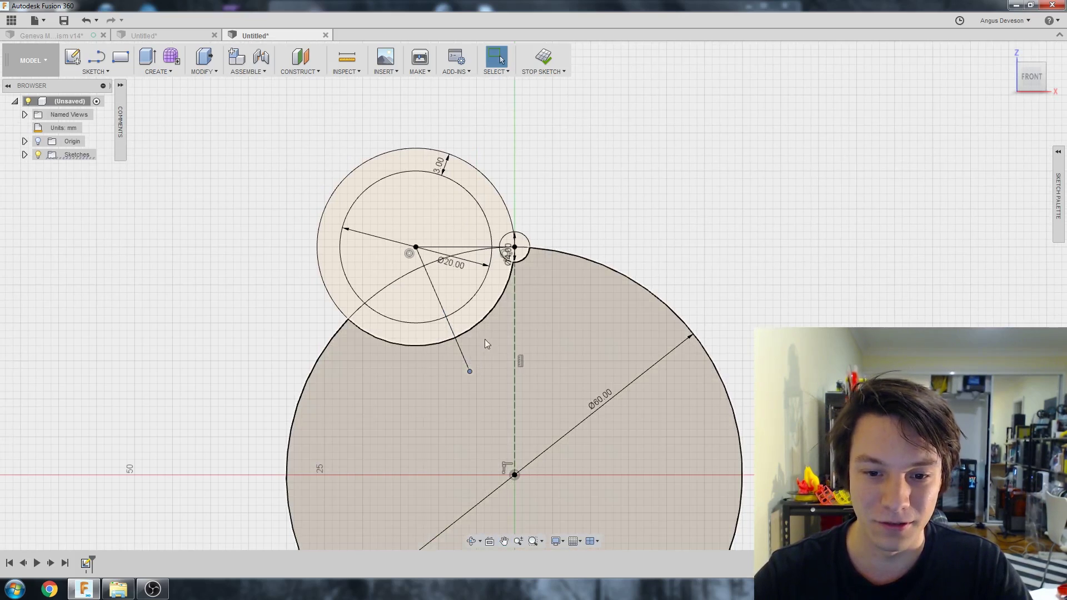
Step: Constrain the angled line's free endpoint coincident with the outer concentric circle
{"action": "scroll", "coordinate": [527, 278], "scroll_direction": "up", "scroll_amount": 2}
{"action": "left_click", "coordinate": [488, 309]}
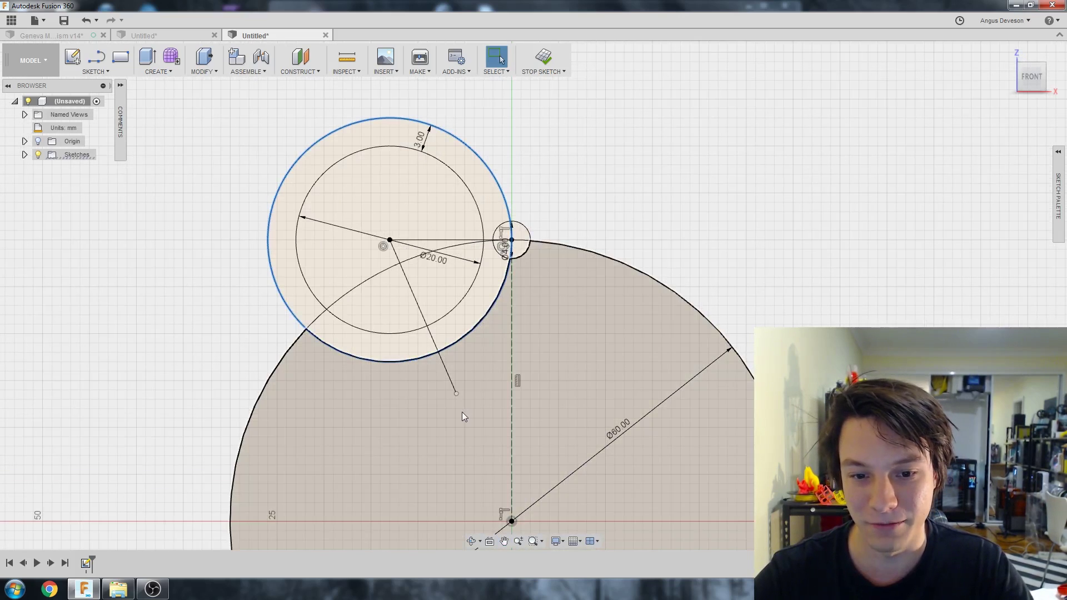
{"action": "right_click", "coordinate": [456, 393]}
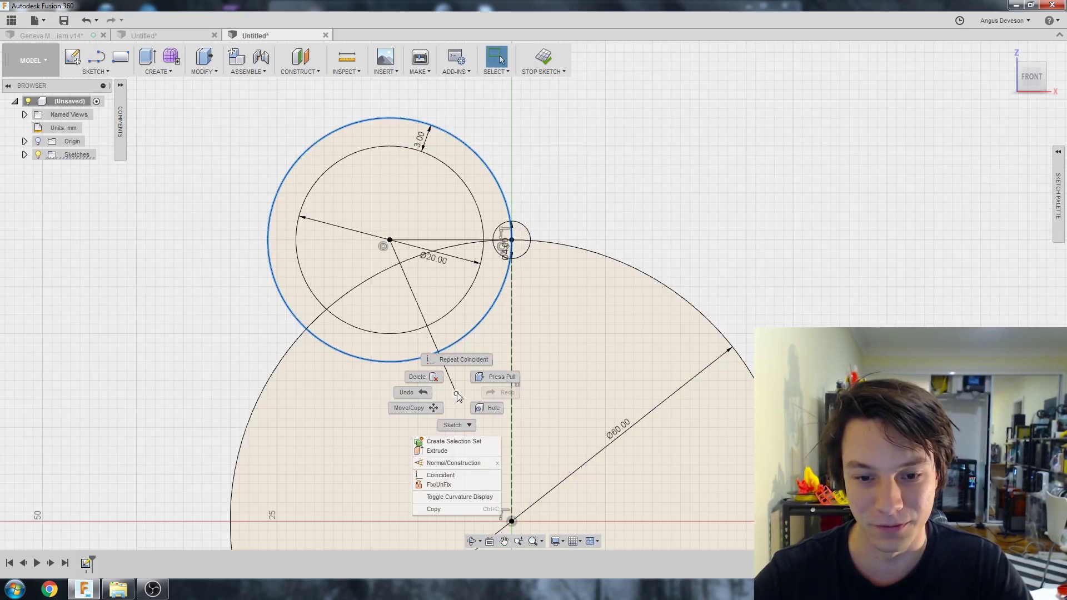
{"action": "left_click", "coordinate": [456, 478]}
{"action": "scroll", "coordinate": [417, 264], "scroll_direction": "down", "scroll_amount": 1}
{"action": "middle_click_drag", "start_coordinate": [414, 261], "coordinate": [501, 251]}
{"action": "scroll", "coordinate": [654, 190], "scroll_direction": "up", "scroll_amount": 1}
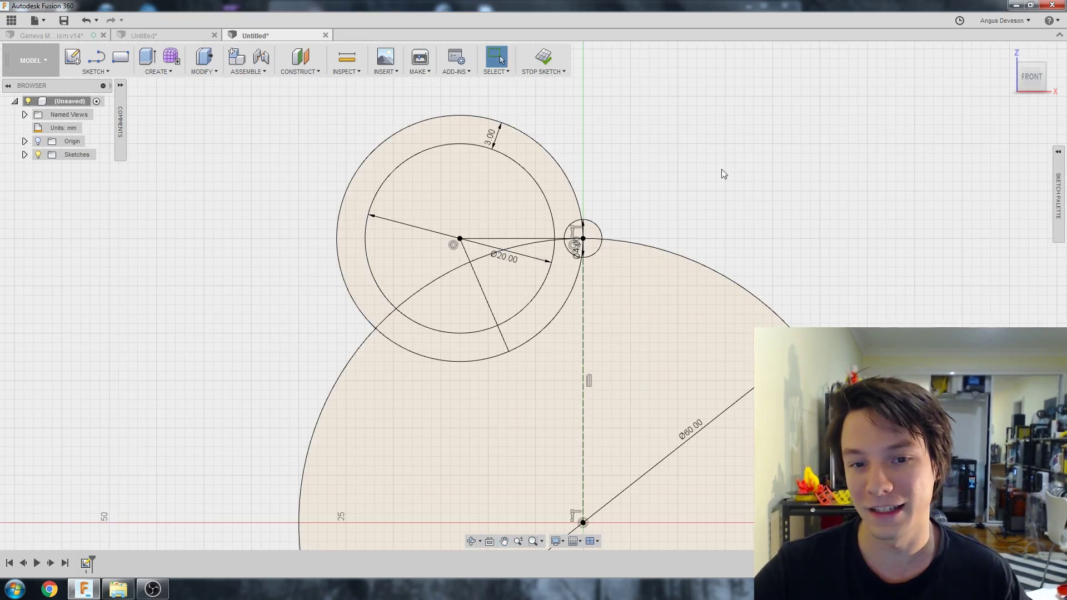
{"action": "left_click", "coordinate": [460, 238]}
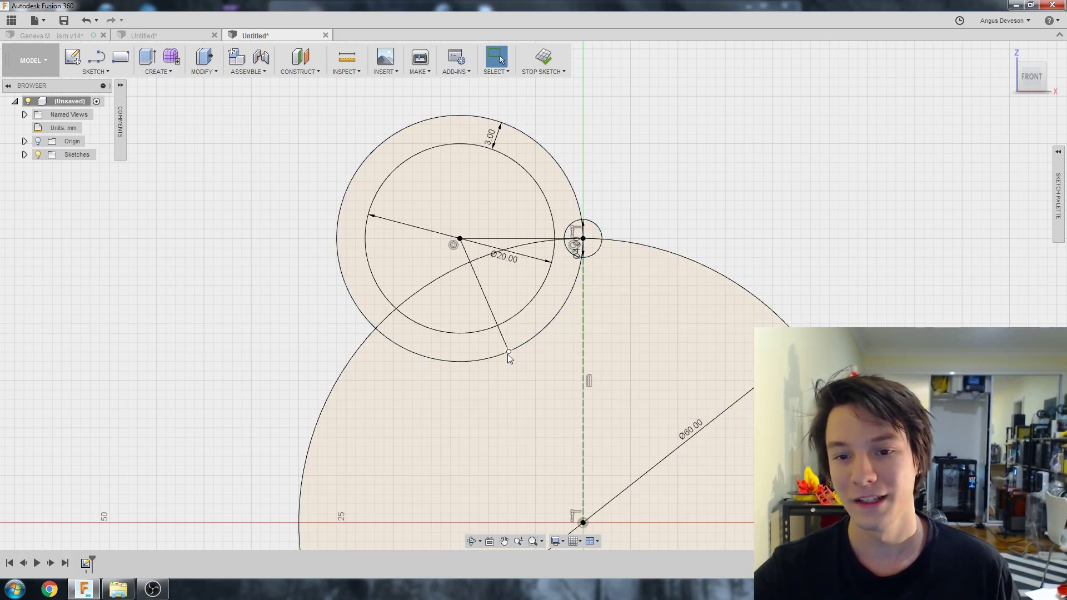
Step: Draw a centre-to-centre slot from the 4 mm circle's centre straight down along the vertical construction line
{"action": "scroll", "coordinate": [560, 194], "scroll_direction": "down", "scroll_amount": 2}
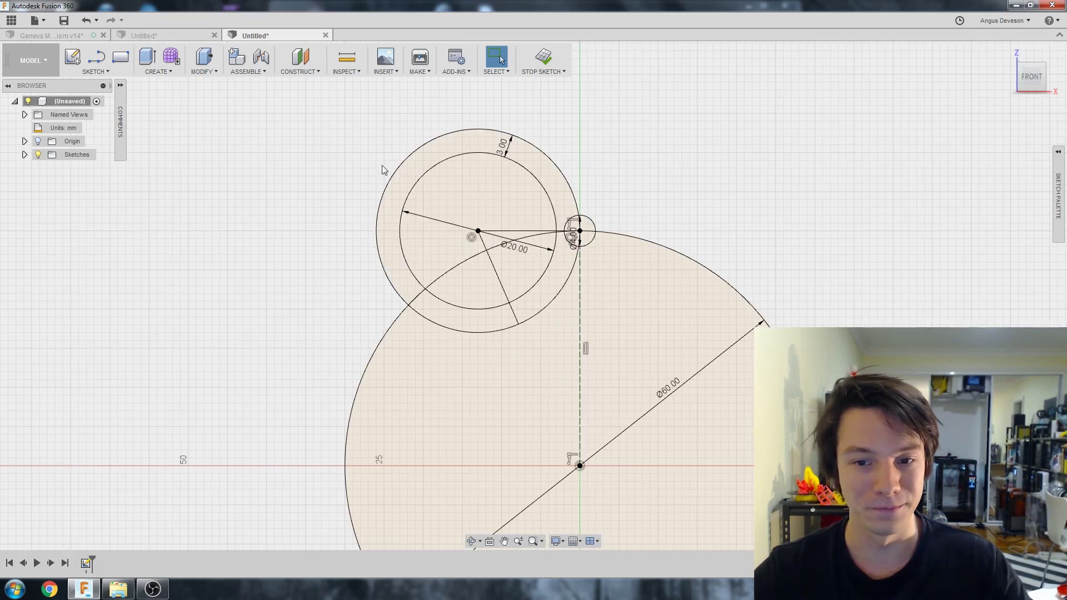
{"action": "left_click", "coordinate": [85, 72]}
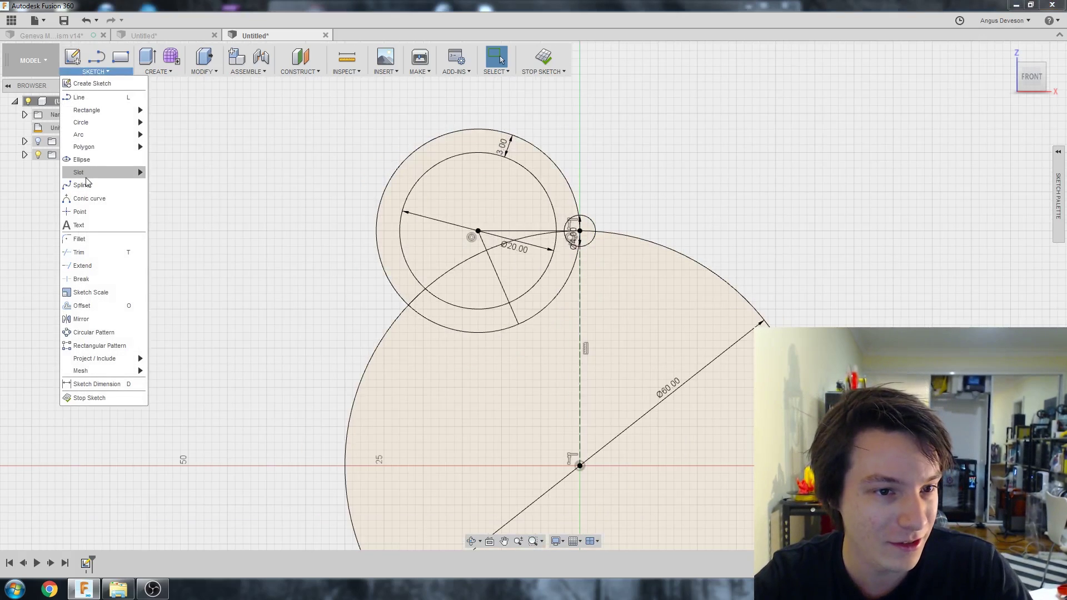
{"action": "mouse_move", "coordinate": [88, 173]}
{"action": "left_click", "coordinate": [210, 174]}
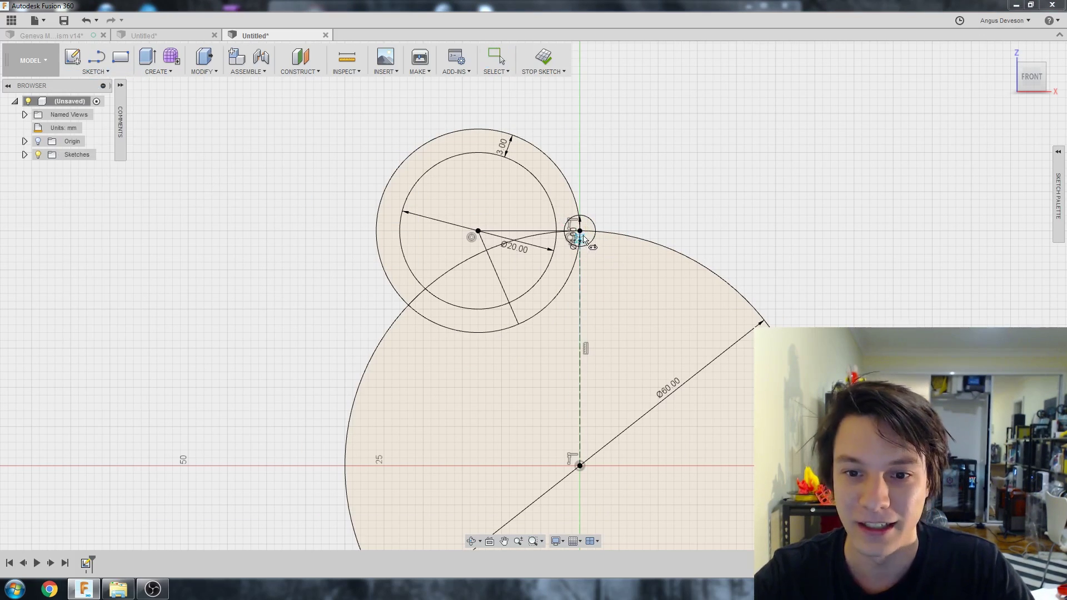
{"action": "scroll", "coordinate": [681, 209], "scroll_direction": "up", "scroll_amount": 4}
{"action": "scroll", "coordinate": [586, 196], "scroll_direction": "down", "scroll_amount": 1}
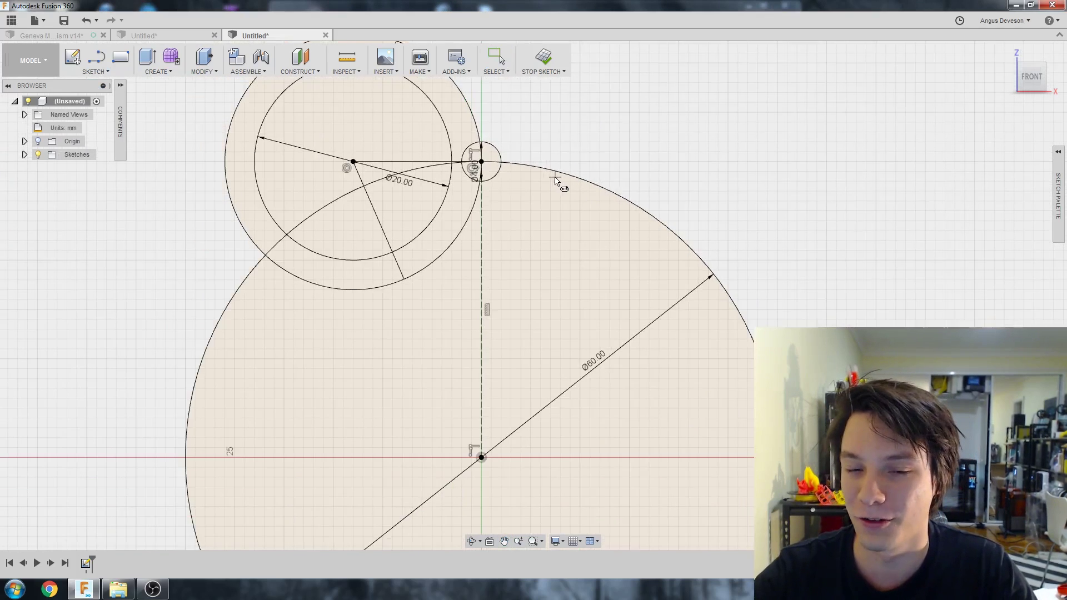
{"action": "scroll", "coordinate": [566, 164], "scroll_direction": "up", "scroll_amount": 1}
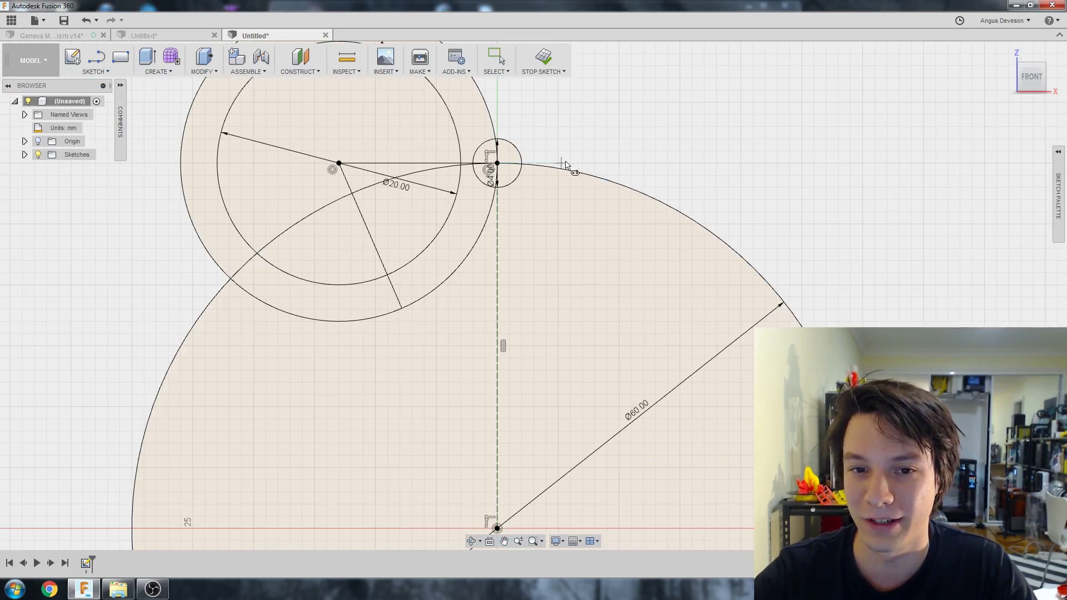
{"action": "left_click", "coordinate": [496, 164]}
{"action": "left_click", "coordinate": [498, 318]}
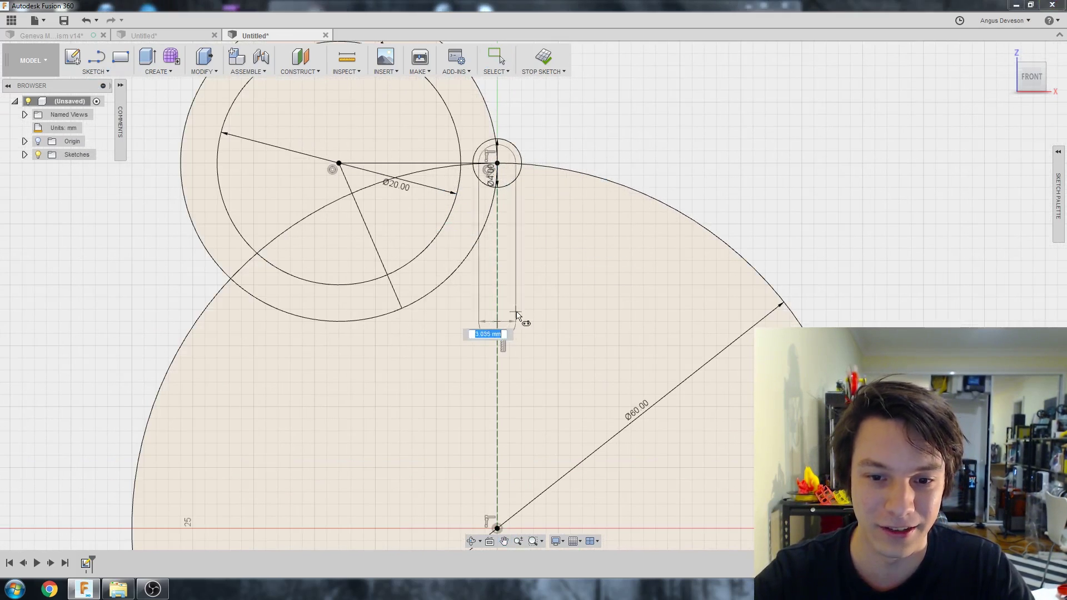
{"action": "left_click", "coordinate": [531, 319]}
{"action": "key", "text": "Escape"}
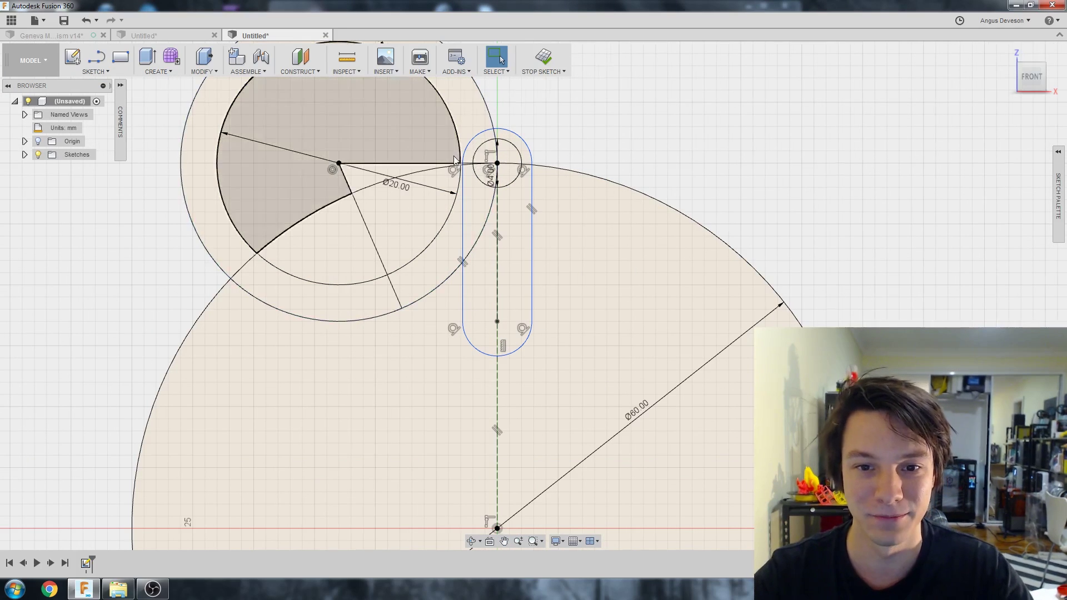
Step: Convert the 4 mm circle at the start of the slot to construction geometry
{"action": "scroll", "coordinate": [594, 110], "scroll_direction": "up", "scroll_amount": 1}
{"action": "middle_click_drag", "start_coordinate": [594, 110], "coordinate": [711, 247]}
{"action": "scroll", "coordinate": [693, 234], "scroll_direction": "down", "scroll_amount": 3}
{"action": "scroll", "coordinate": [686, 215], "scroll_direction": "up", "scroll_amount": 2}
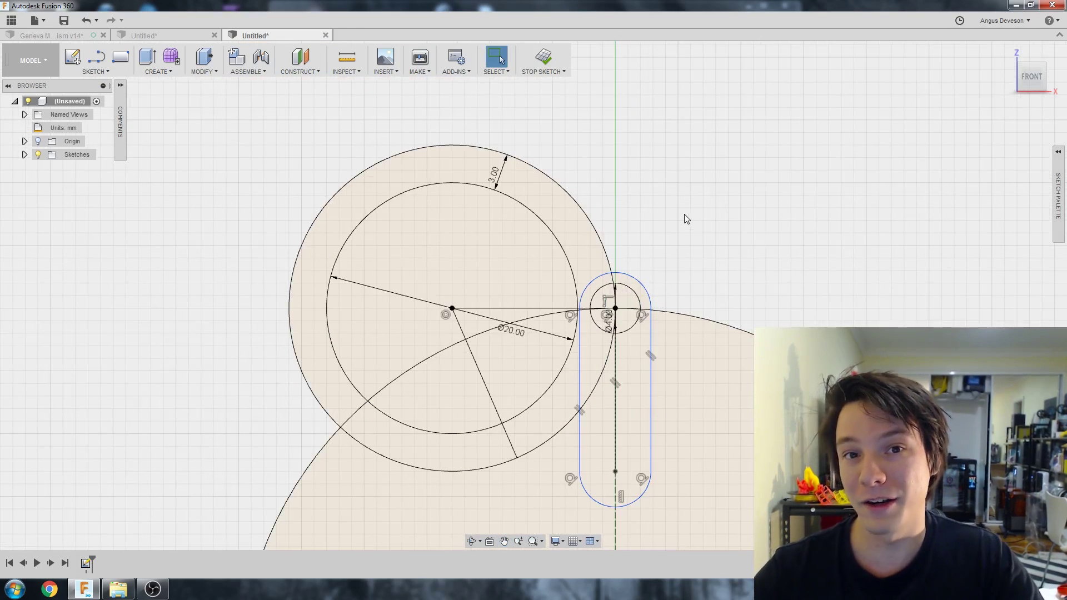
{"action": "scroll", "coordinate": [629, 270], "scroll_direction": "up", "scroll_amount": 2}
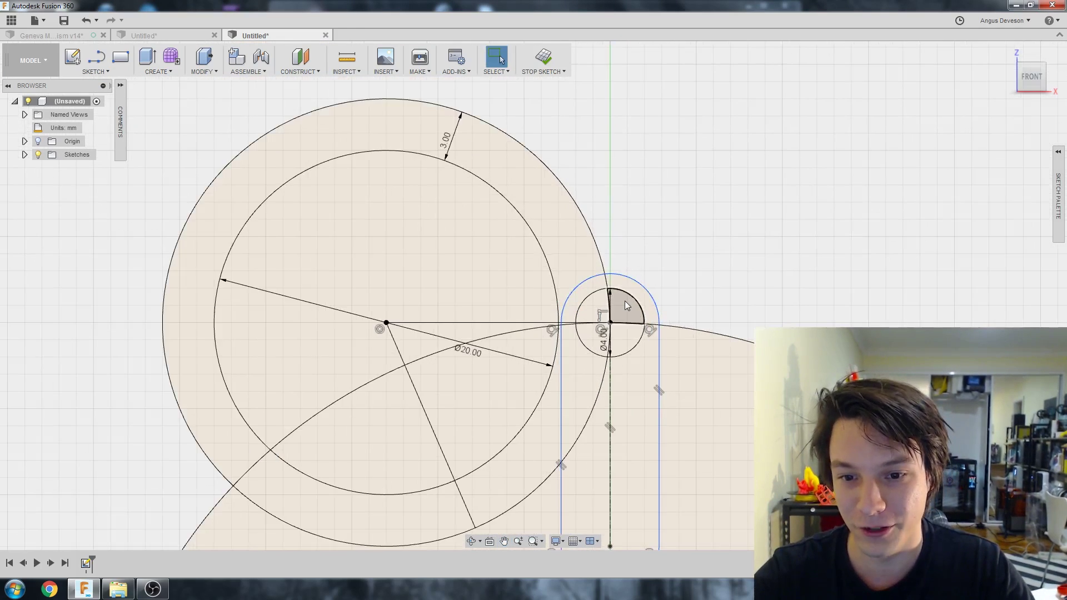
{"action": "left_click", "coordinate": [618, 290]}
{"action": "right_click", "coordinate": [618, 290]}
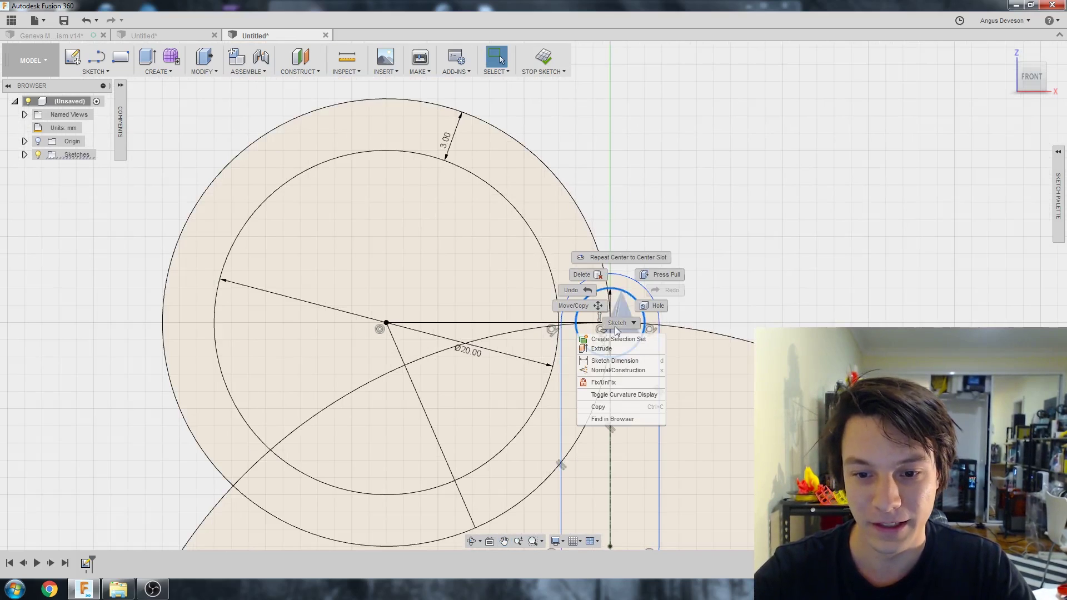
{"action": "left_click", "coordinate": [618, 370]}
Step: Convert the outer concentric circle of the 3 mm offset ring to construction geometry
{"action": "scroll", "coordinate": [707, 167], "scroll_direction": "up", "scroll_amount": 1}
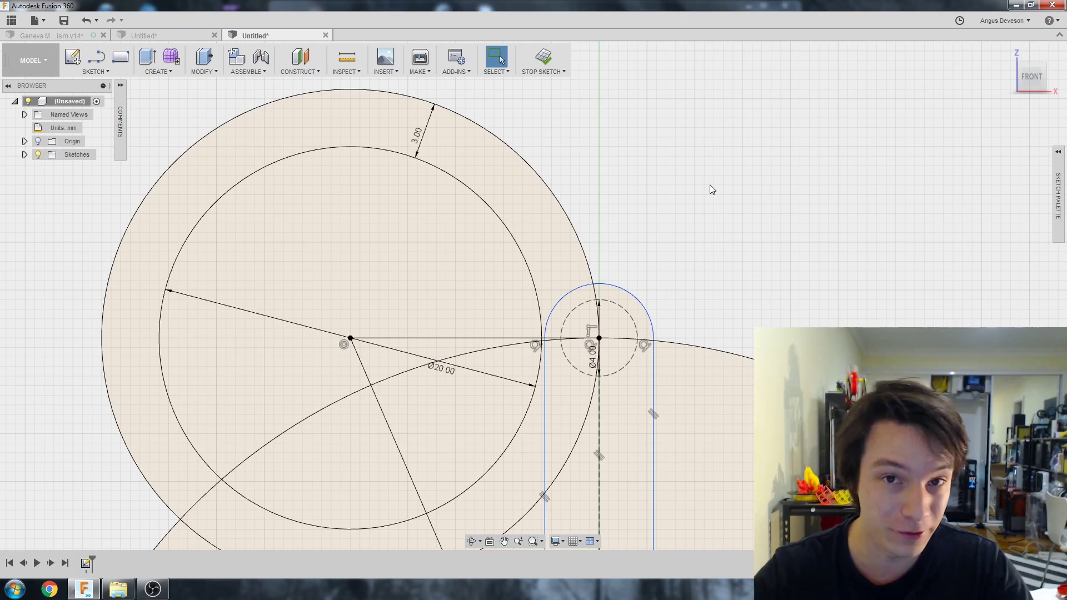
{"action": "left_click", "coordinate": [558, 209]}
{"action": "right_click", "coordinate": [558, 209]}
{"action": "left_click", "coordinate": [570, 286]}
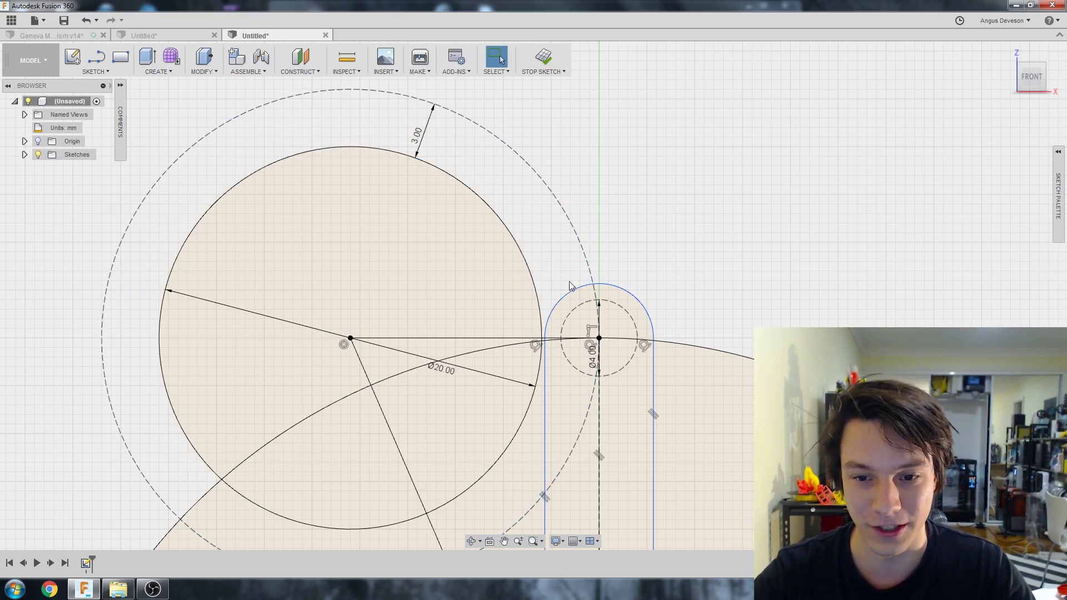
Step: Convert the horizontal and angled lines from the 20 mm circle's centre to construction lines
{"action": "scroll", "coordinate": [656, 249], "scroll_direction": "down", "scroll_amount": 3}
{"action": "middle_click_drag", "start_coordinate": [494, 273], "coordinate": [498, 225]}
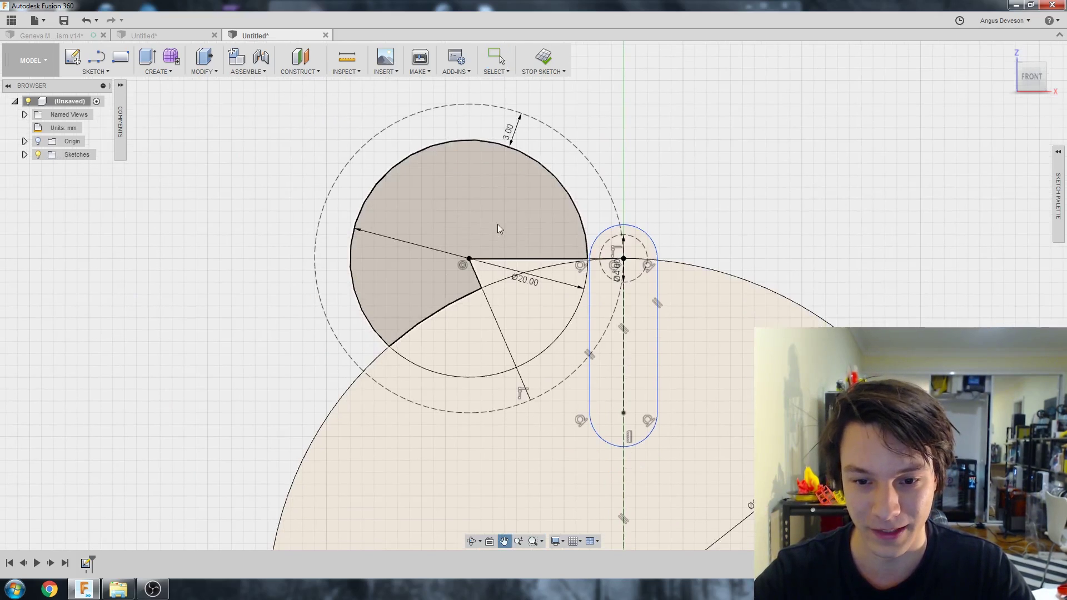
{"action": "left_click", "coordinate": [510, 259]}
{"action": "left_click", "coordinate": [489, 309], "text": "shift"}
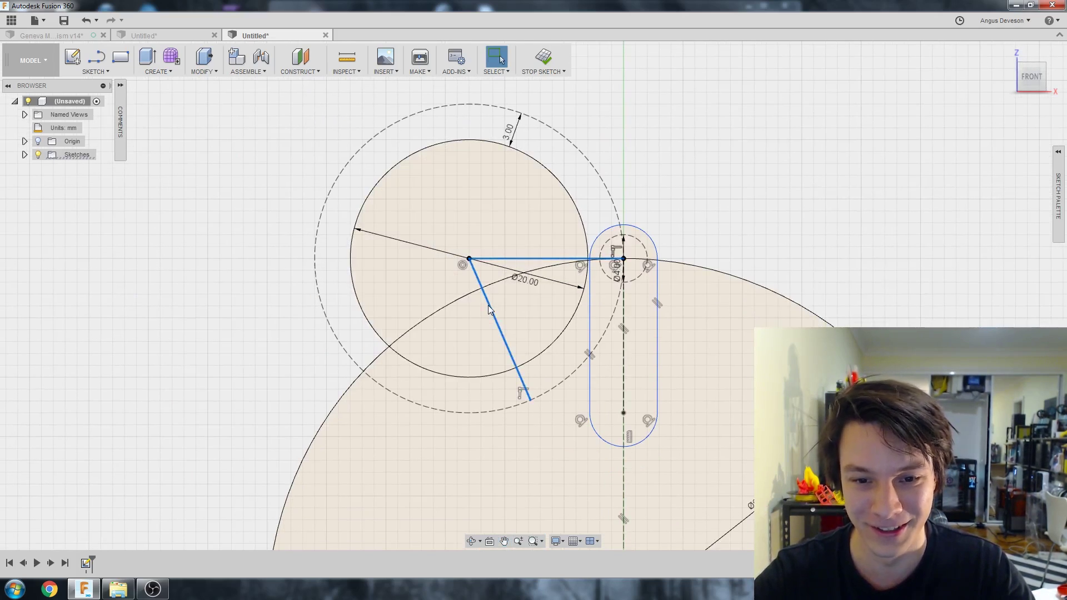
{"action": "right_click", "coordinate": [489, 309]}
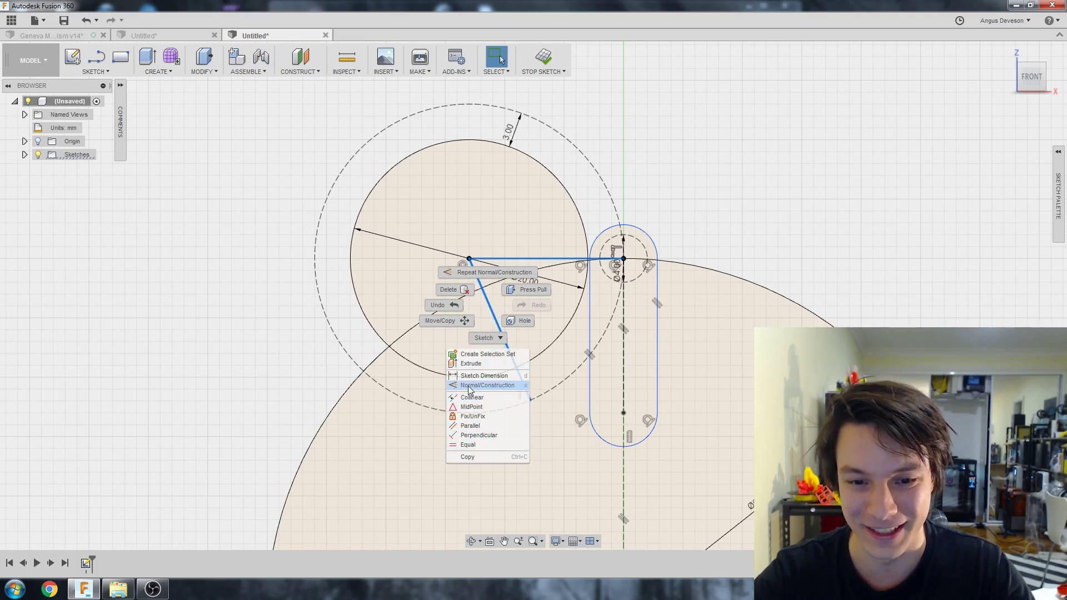
{"action": "left_click", "coordinate": [488, 385]}
Step: Constrain the slot's upper end arc equal to the 4 mm construction circle
{"action": "scroll", "coordinate": [721, 185], "scroll_direction": "down", "scroll_amount": 2}
{"action": "middle_click_drag", "start_coordinate": [722, 185], "coordinate": [676, 186]}
{"action": "scroll", "coordinate": [676, 185], "scroll_direction": "down", "scroll_amount": 2}
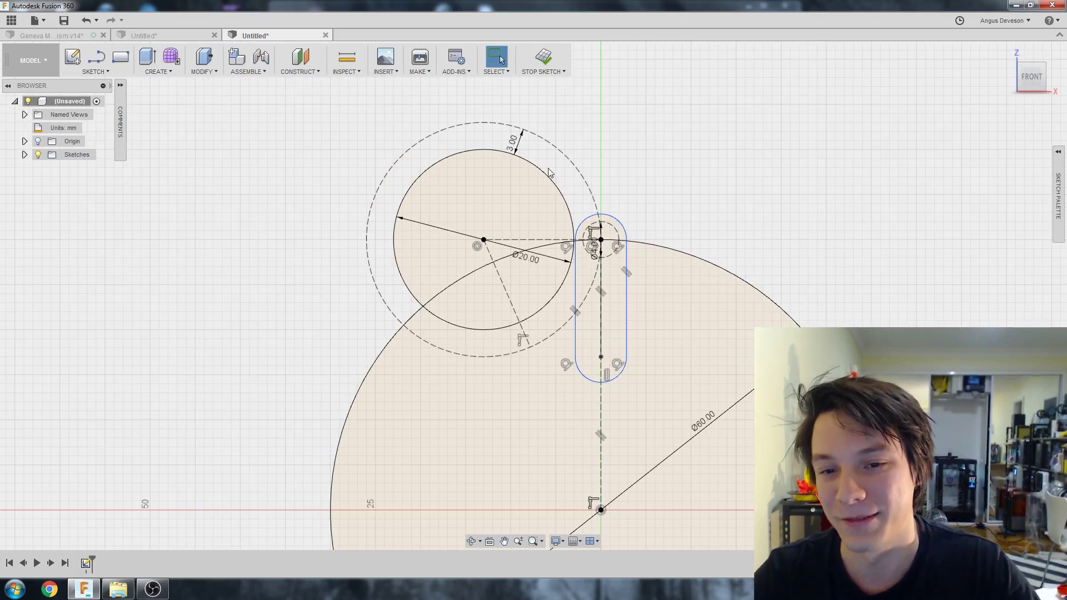
{"action": "scroll", "coordinate": [611, 181], "scroll_direction": "up", "scroll_amount": 1}
{"action": "scroll", "coordinate": [640, 253], "scroll_direction": "up", "scroll_amount": 1}
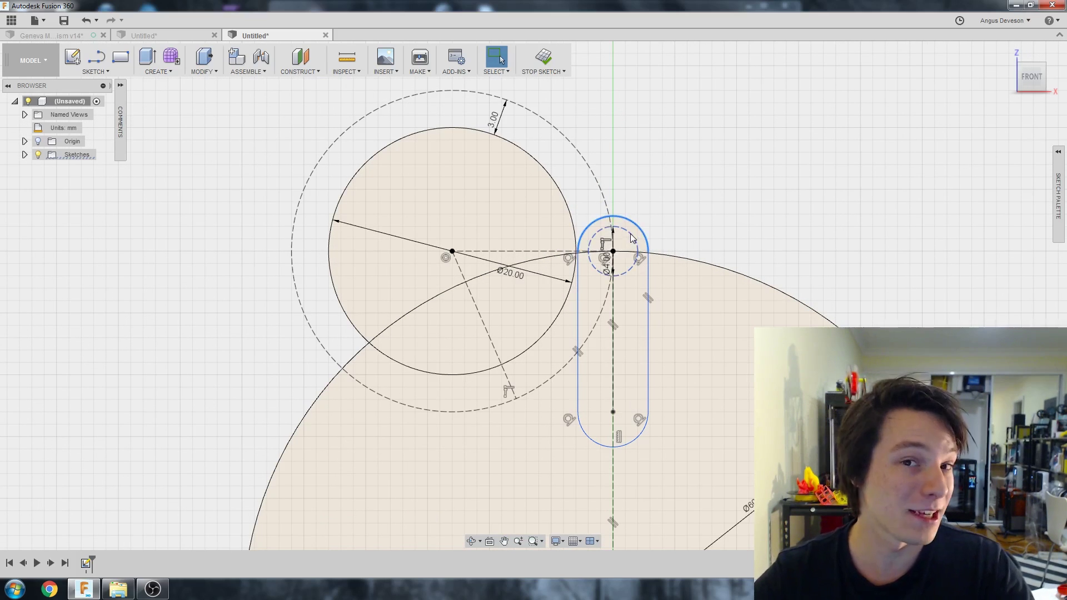
{"action": "scroll", "coordinate": [667, 213], "scroll_direction": "up", "scroll_amount": 1}
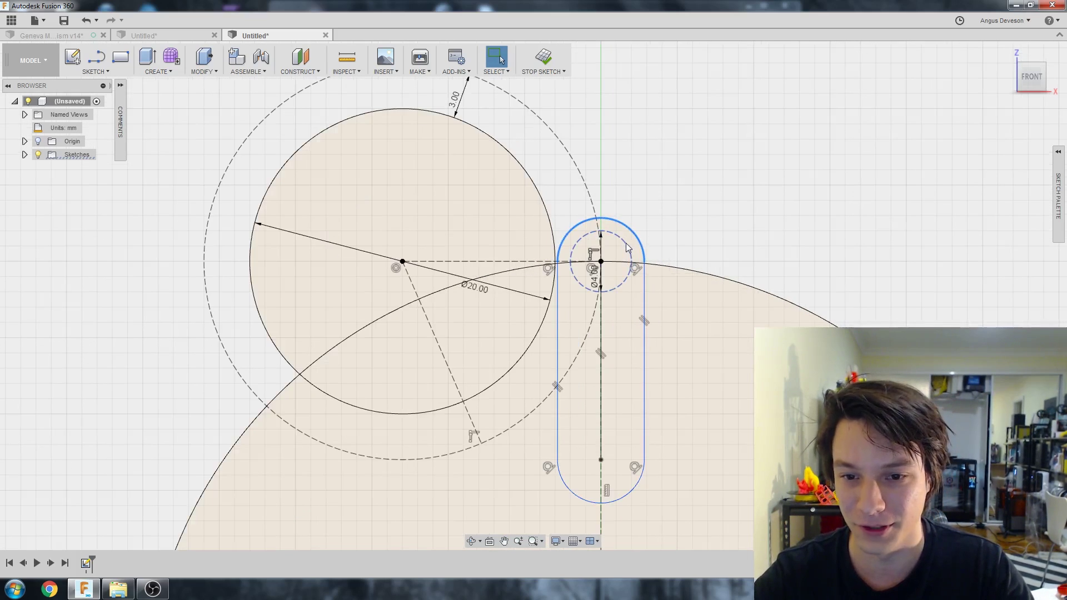
{"action": "right_click", "coordinate": [627, 247]}
{"action": "left_click", "coordinate": [601, 367]}
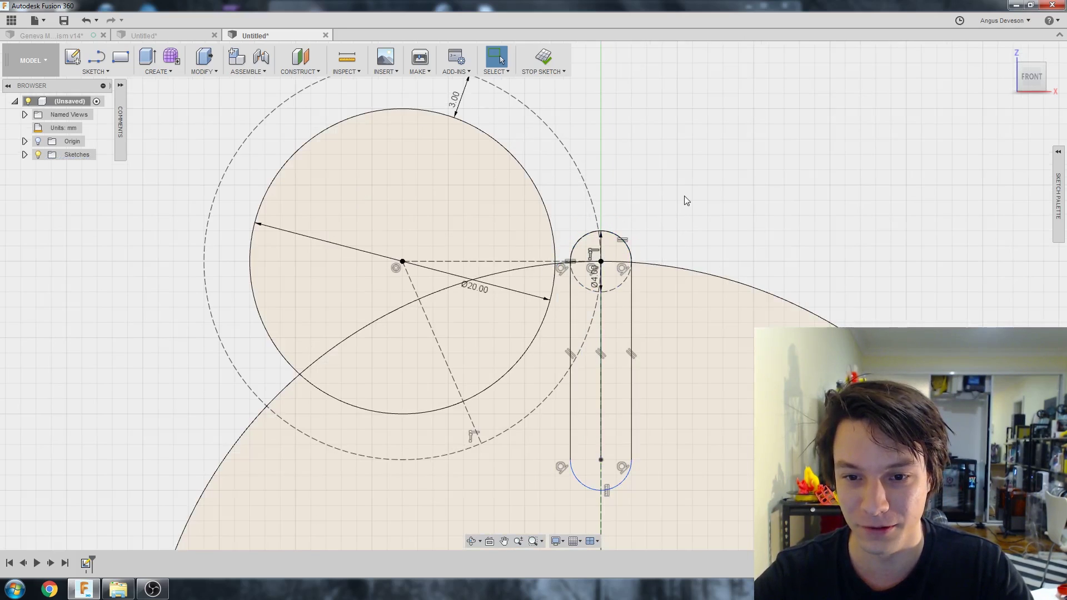
Step: Constrain the slot's centre line equal in length to the angled construction line
{"action": "scroll", "coordinate": [623, 242], "scroll_direction": "down", "scroll_amount": 2}
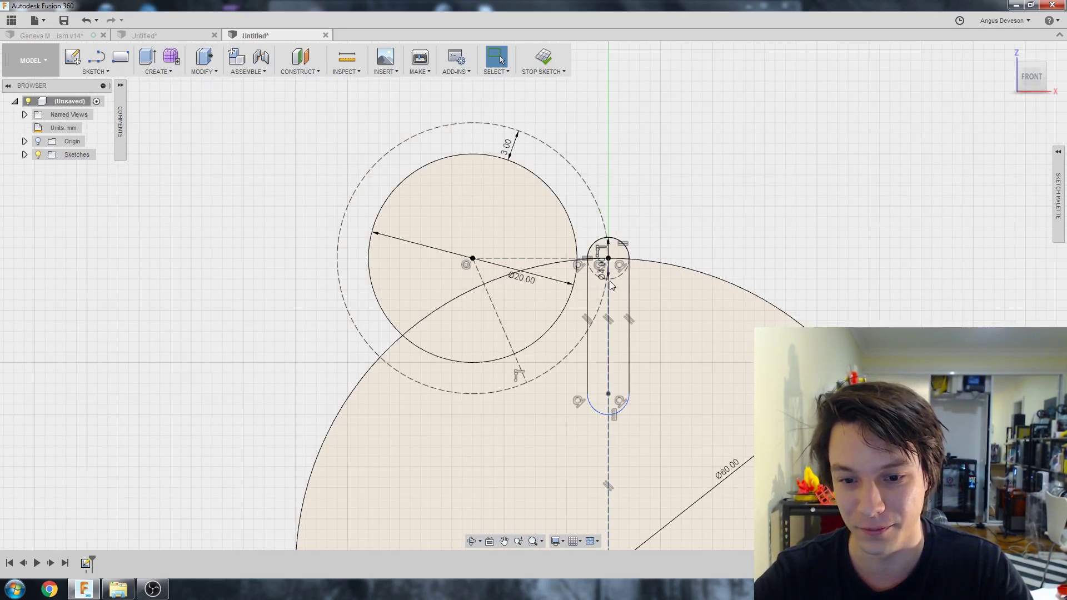
{"action": "middle_click_drag", "start_coordinate": [627, 241], "coordinate": [623, 205]}
{"action": "mouse_move", "coordinate": [604, 360]}
{"action": "left_mouse_down"}
{"action": "mouse_move", "coordinate": [604, 308]}
{"action": "mouse_move", "coordinate": [604, 347]}
{"action": "left_mouse_up"}
{"action": "left_click_drag", "start_coordinate": [600, 418], "coordinate": [604, 358]}
{"action": "scroll", "coordinate": [649, 194], "scroll_direction": "up", "scroll_amount": 2}
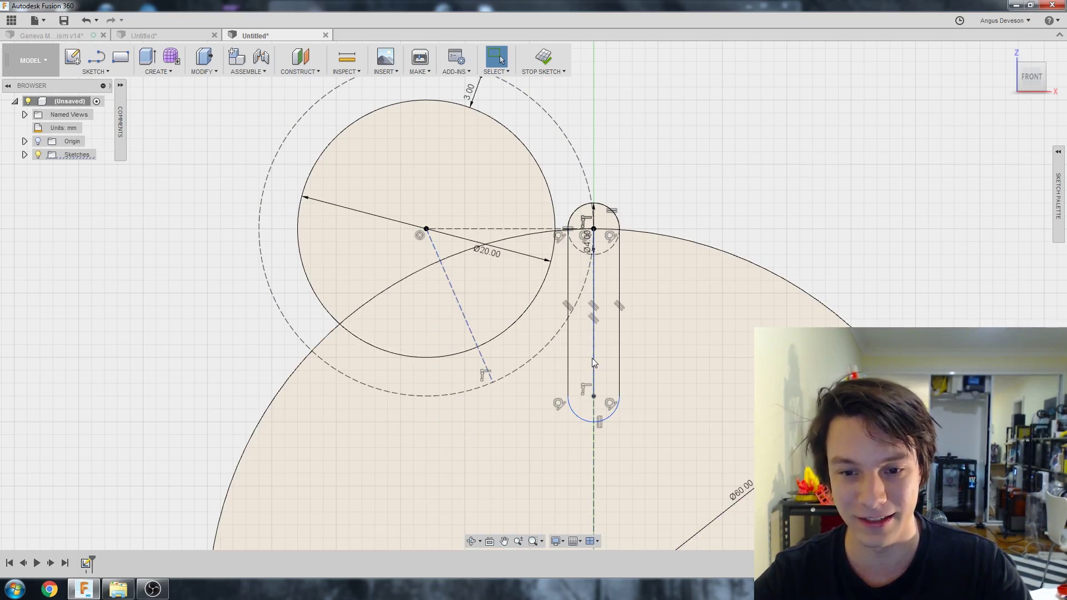
{"action": "right_click", "coordinate": [592, 362]}
{"action": "left_click", "coordinate": [564, 498]}
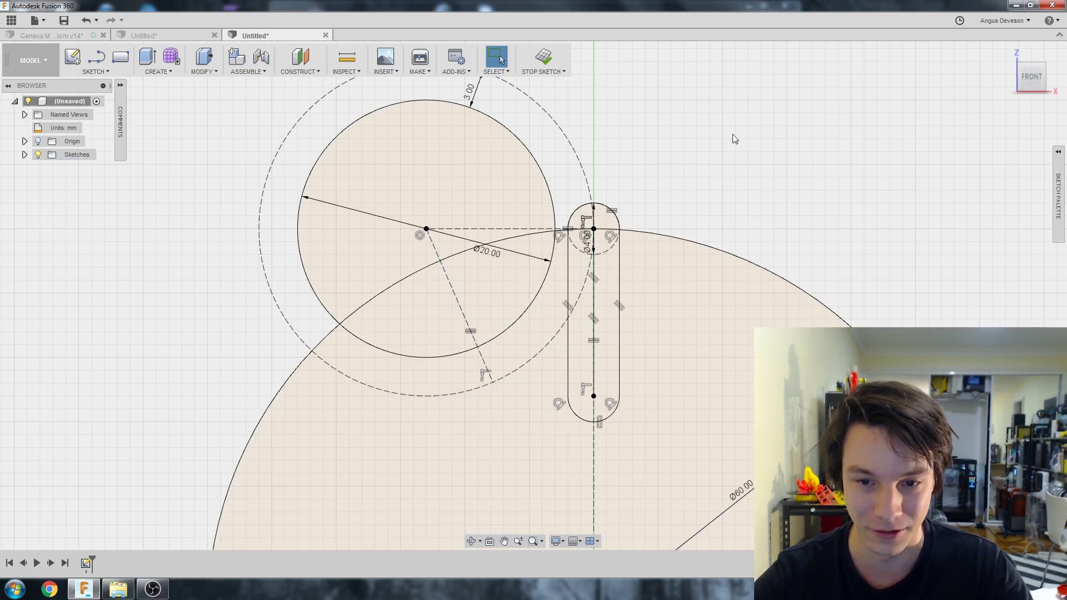
{"action": "scroll", "coordinate": [593, 229], "scroll_direction": "down", "scroll_amount": 4}
{"action": "scroll", "coordinate": [617, 218], "scroll_direction": "up", "scroll_amount": 3}
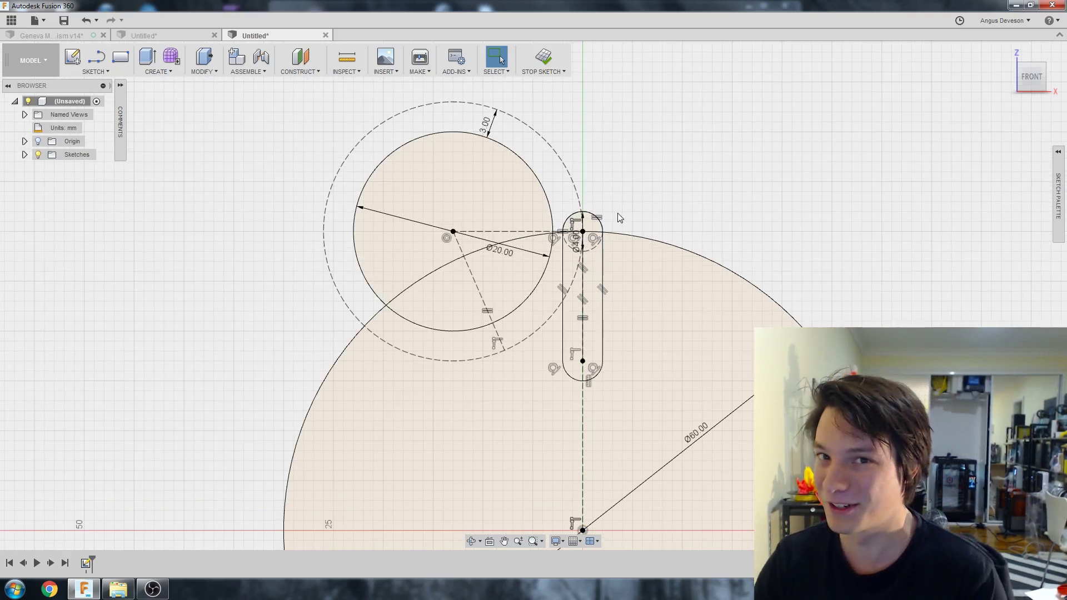
{"action": "scroll", "coordinate": [581, 264], "scroll_direction": "down", "scroll_amount": 3}
{"action": "scroll", "coordinate": [444, 188], "scroll_direction": "up", "scroll_amount": 3}
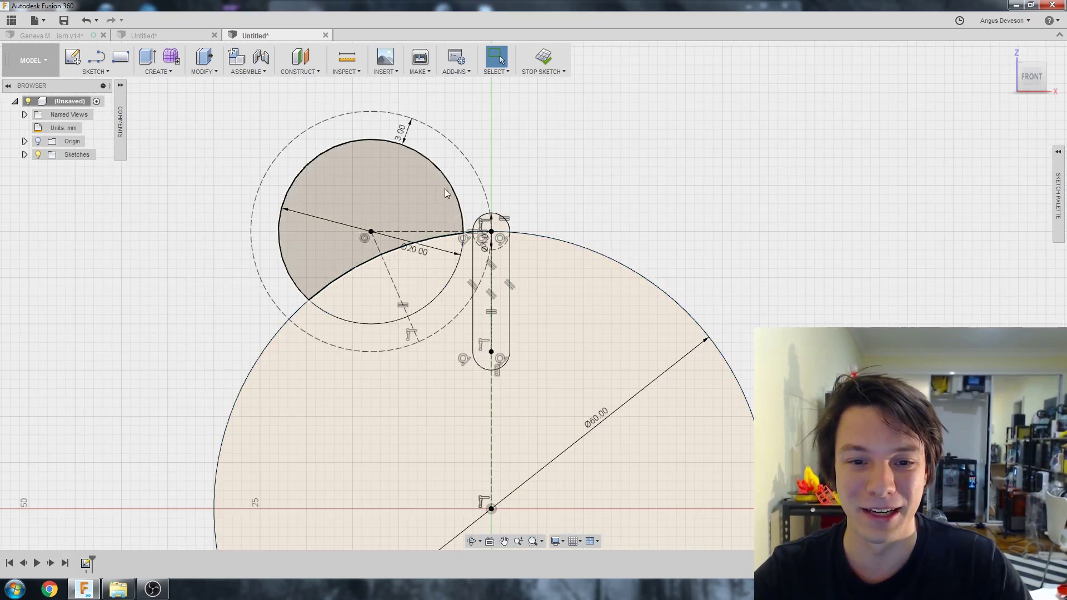
{"action": "scroll", "coordinate": [553, 193], "scroll_direction": "up", "scroll_amount": 1}
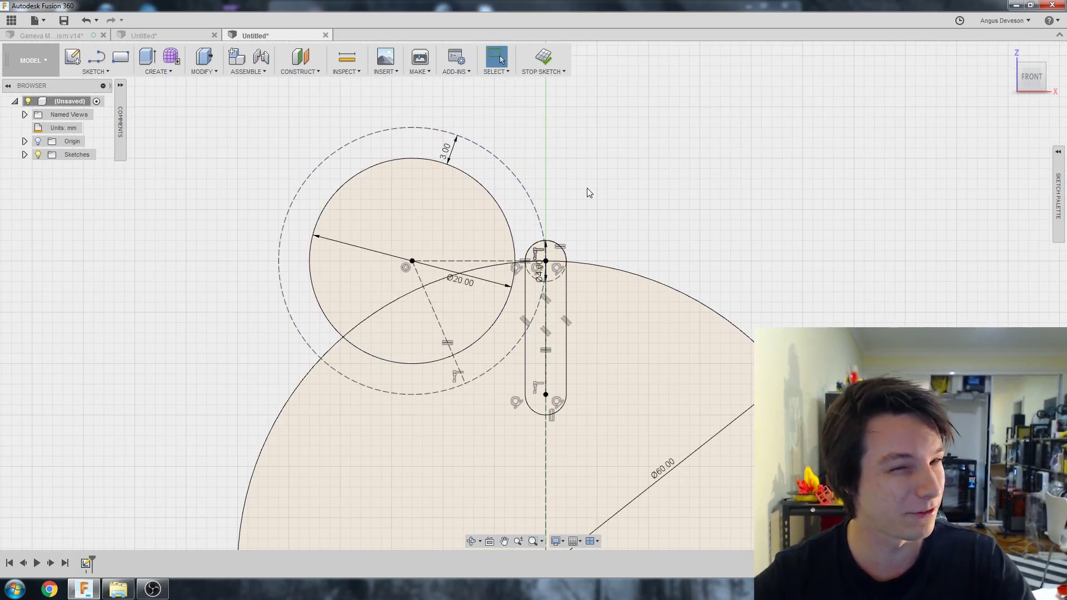
{"action": "scroll", "coordinate": [584, 183], "scroll_direction": "down", "scroll_amount": 3}
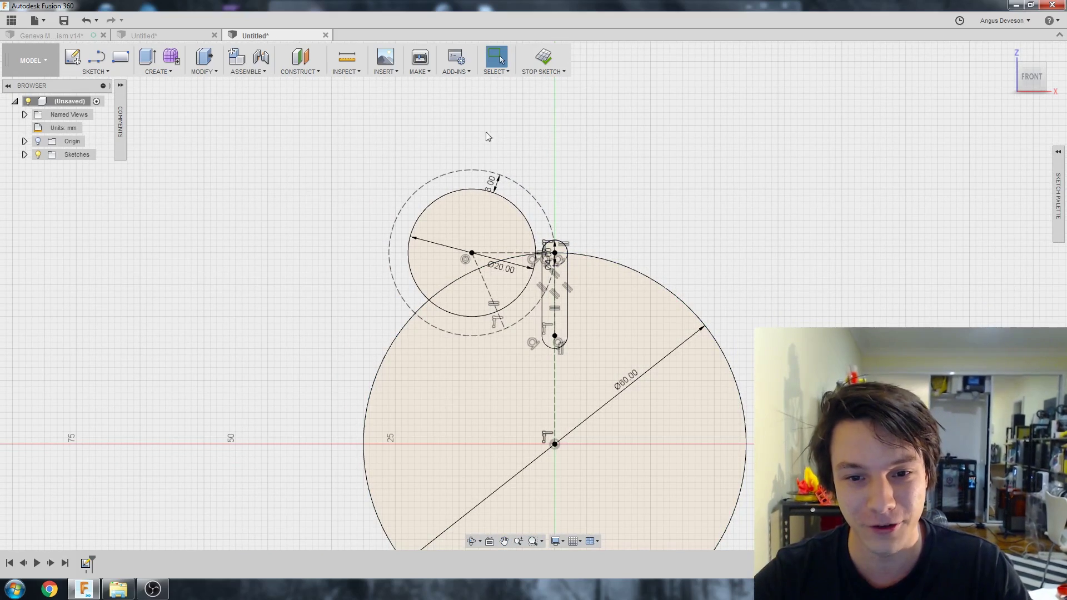
{"action": "scroll", "coordinate": [591, 208], "scroll_direction": "up", "scroll_amount": 2}
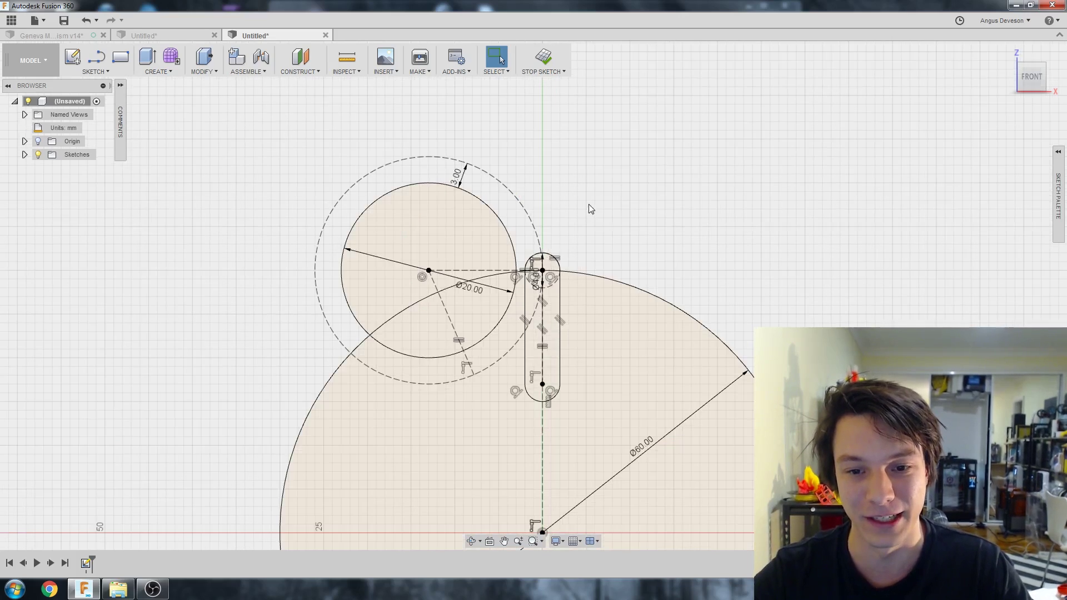
{"action": "scroll", "coordinate": [589, 204], "scroll_direction": "up", "scroll_amount": 3}
{"action": "scroll", "coordinate": [460, 332], "scroll_direction": "down", "scroll_amount": 2}
{"action": "middle_click_drag", "start_coordinate": [459, 331], "coordinate": [490, 320]}
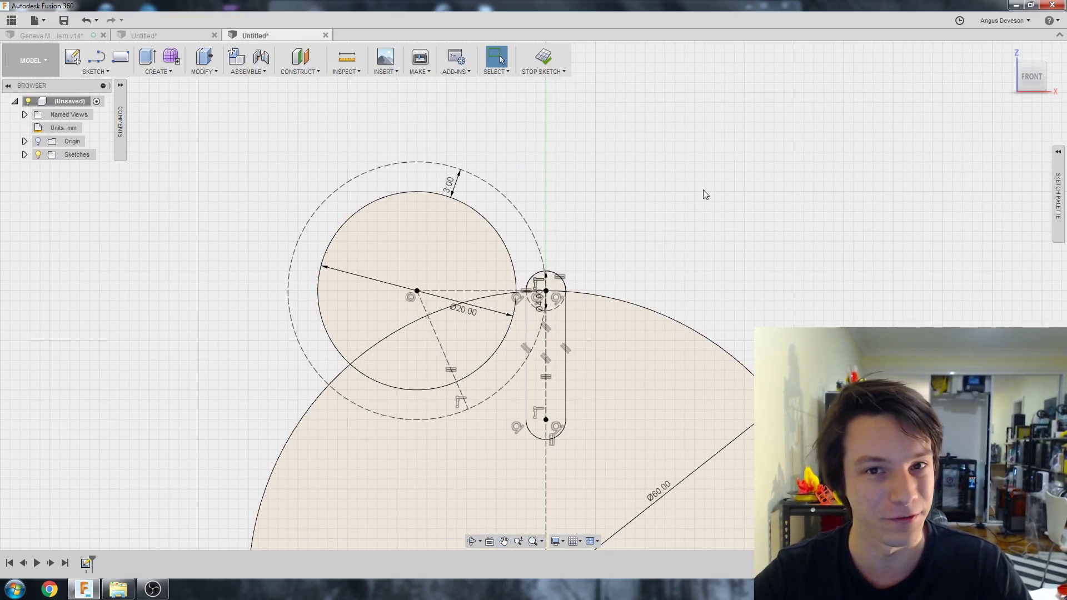
Step: Test the sketch's constraints by changing the 20 mm circle's diameter to 10 mm and back to 20 mm
{"action": "scroll", "coordinate": [618, 272], "scroll_direction": "down", "scroll_amount": 1}
{"action": "middle_click_drag", "start_coordinate": [595, 283], "coordinate": [601, 221]}
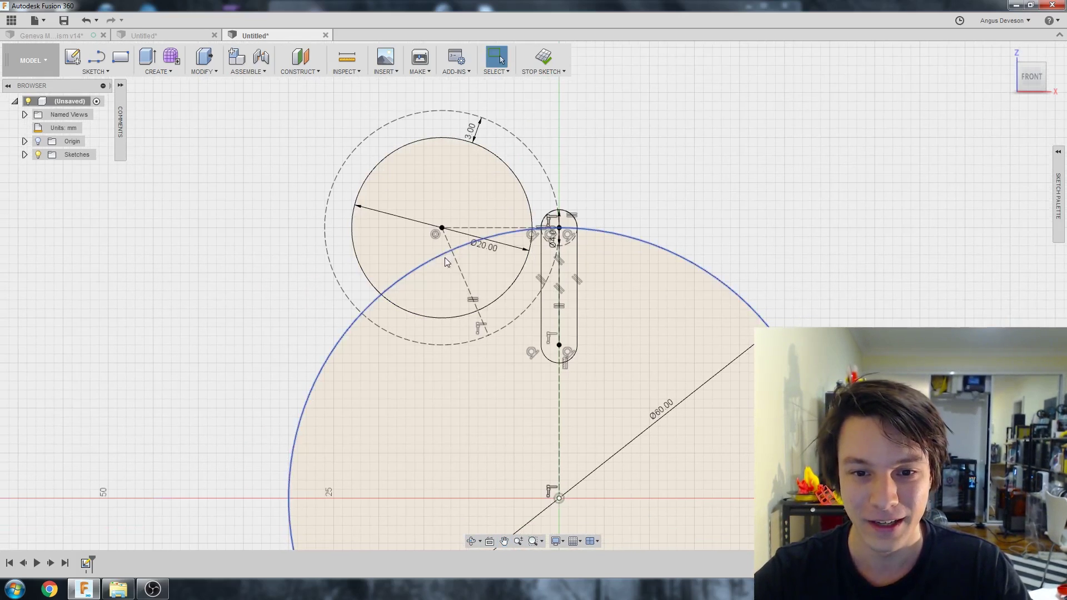
{"action": "double_click", "coordinate": [493, 247]}
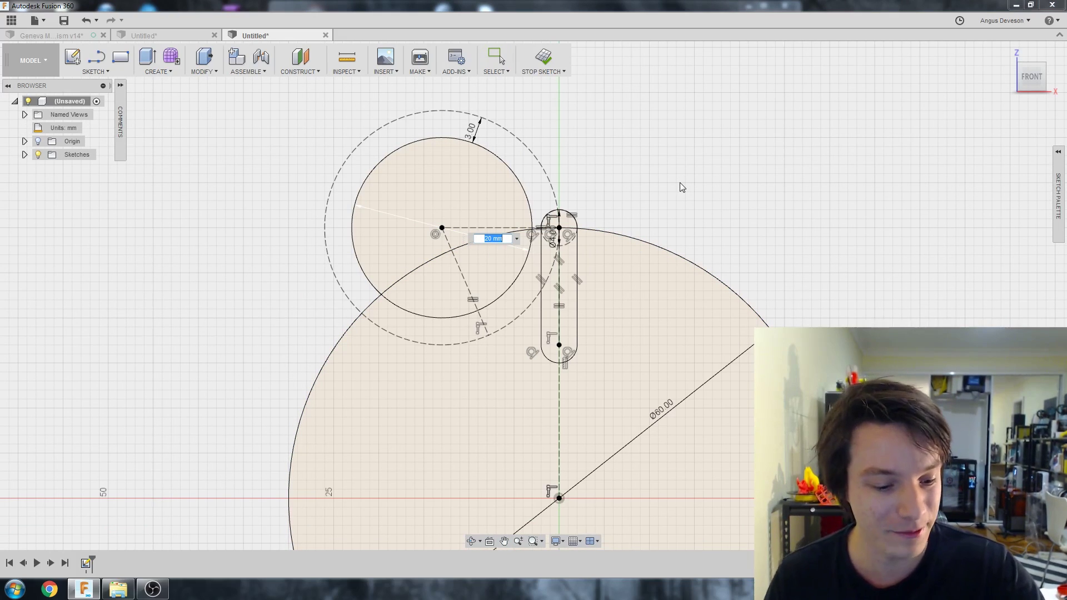
{"action": "type", "text": "10"}
{"action": "key", "text": "Return"}
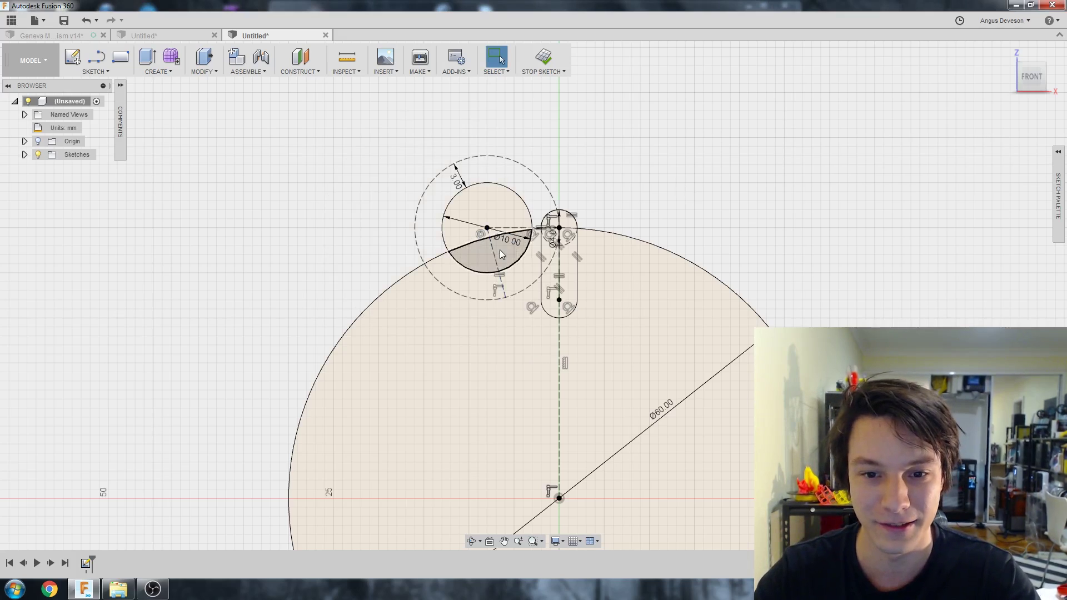
{"action": "double_click", "coordinate": [516, 243]}
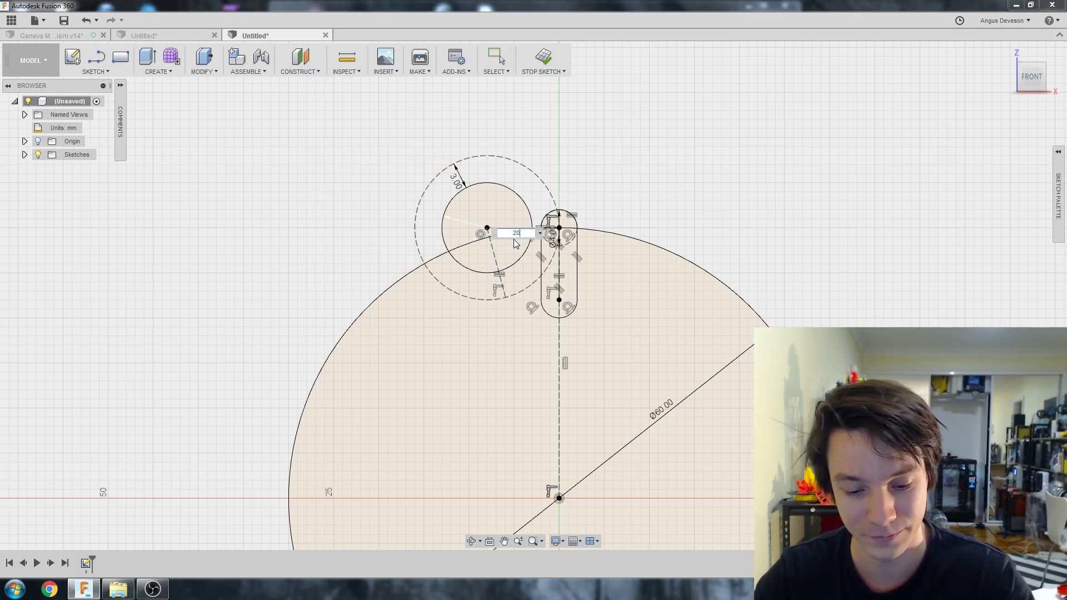
{"action": "key", "text": "Return"}
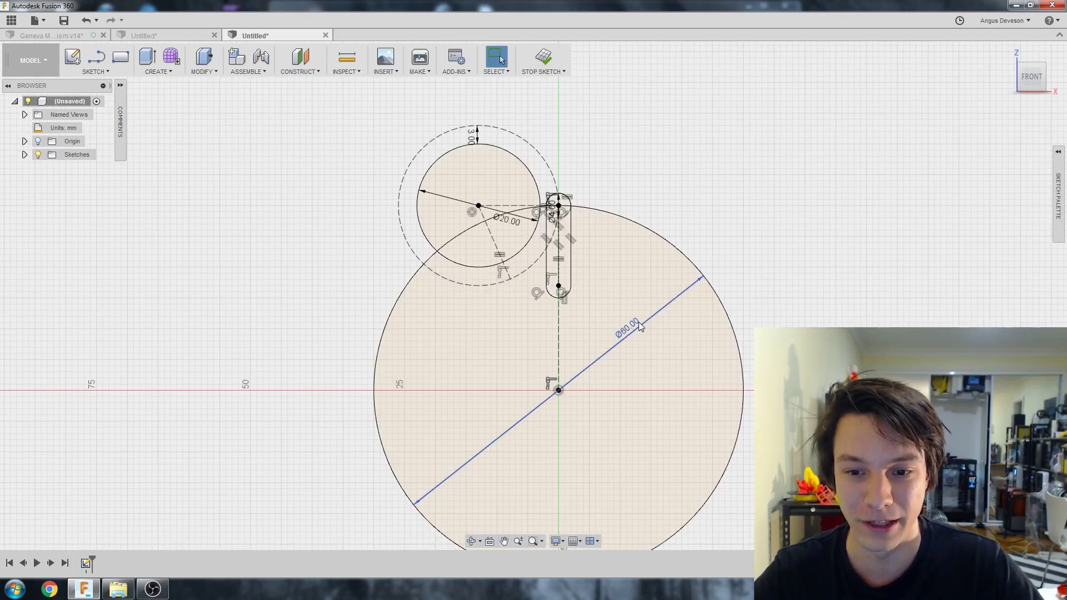
Step: Set the diameter of the large circle centred on the origin to 50 mm
{"action": "double_click", "coordinate": [639, 328]}
{"action": "type", "text": "50"}
{"action": "key", "text": "Return"}
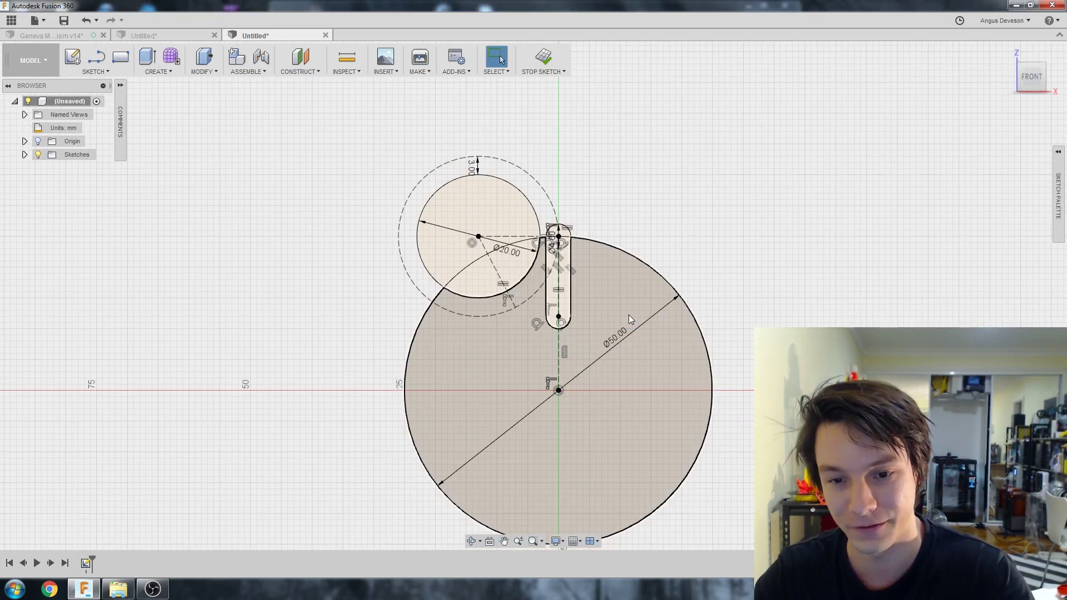
{"action": "scroll", "coordinate": [519, 224], "scroll_direction": "up", "scroll_amount": 3}
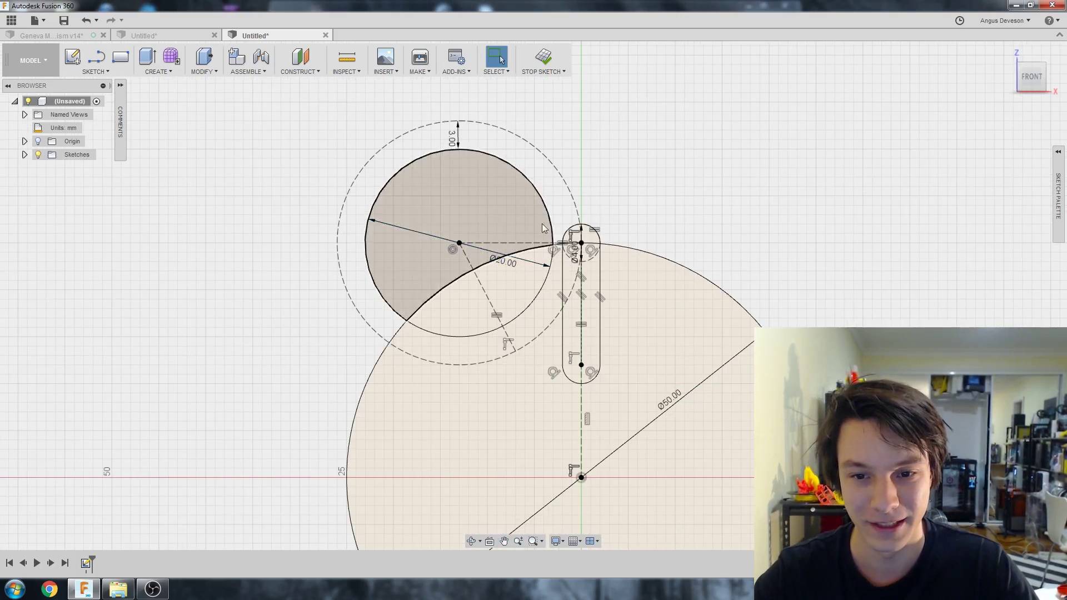
Step: Undo the last diameter change of the large circle centred on the origin
{"action": "key", "text": "ctrl+z"}
{"action": "scroll", "coordinate": [651, 228], "scroll_direction": "down", "scroll_amount": 3}
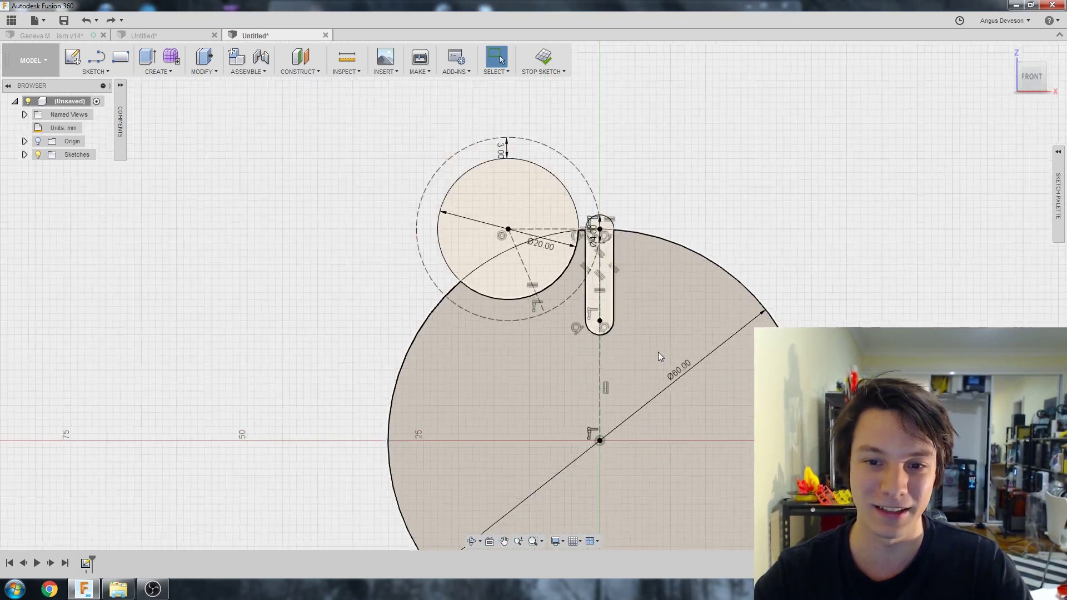
{"action": "scroll", "coordinate": [660, 335], "scroll_direction": "down", "scroll_amount": 2}
{"action": "scroll", "coordinate": [619, 186], "scroll_direction": "up", "scroll_amount": 2}
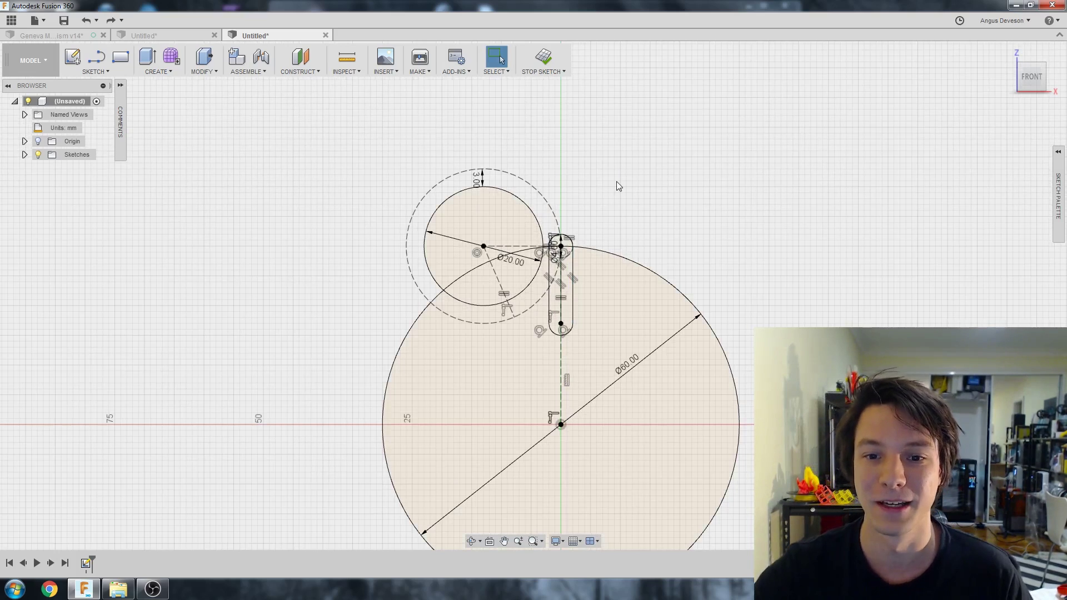
{"action": "scroll", "coordinate": [605, 327], "scroll_direction": "down", "scroll_amount": 2}
{"action": "scroll", "coordinate": [569, 247], "scroll_direction": "up", "scroll_amount": 2}
{"action": "middle_click_drag", "start_coordinate": [571, 251], "coordinate": [568, 177]}
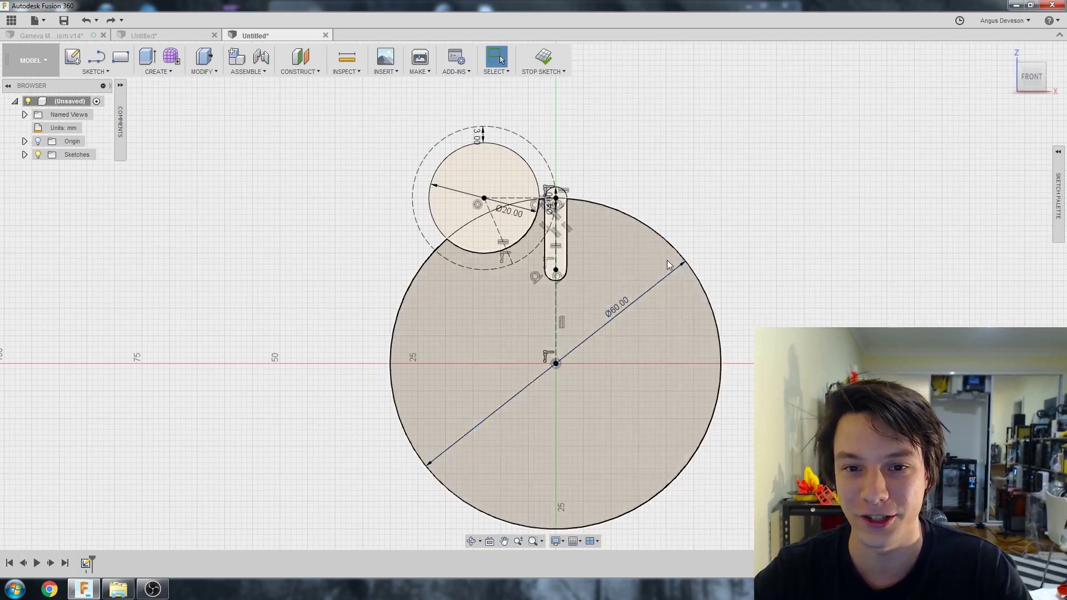
Step: Start a circular sketch pattern with the 20 mm circle and the slot's two sides and two end arcs as objects
{"action": "middle_click_drag", "start_coordinate": [668, 264], "coordinate": [562, 227]}
{"action": "scroll", "coordinate": [450, 158], "scroll_direction": "down", "scroll_amount": 1}
{"action": "scroll", "coordinate": [426, 179], "scroll_direction": "up", "scroll_amount": 1}
{"action": "middle_click_drag", "start_coordinate": [418, 153], "coordinate": [387, 187]}
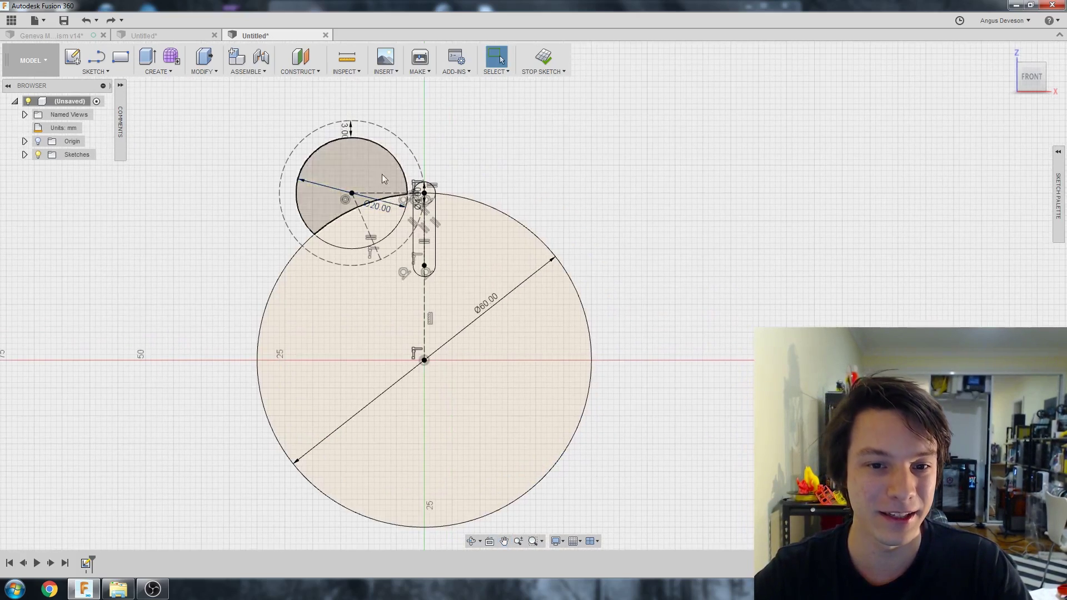
{"action": "left_click", "coordinate": [109, 72]}
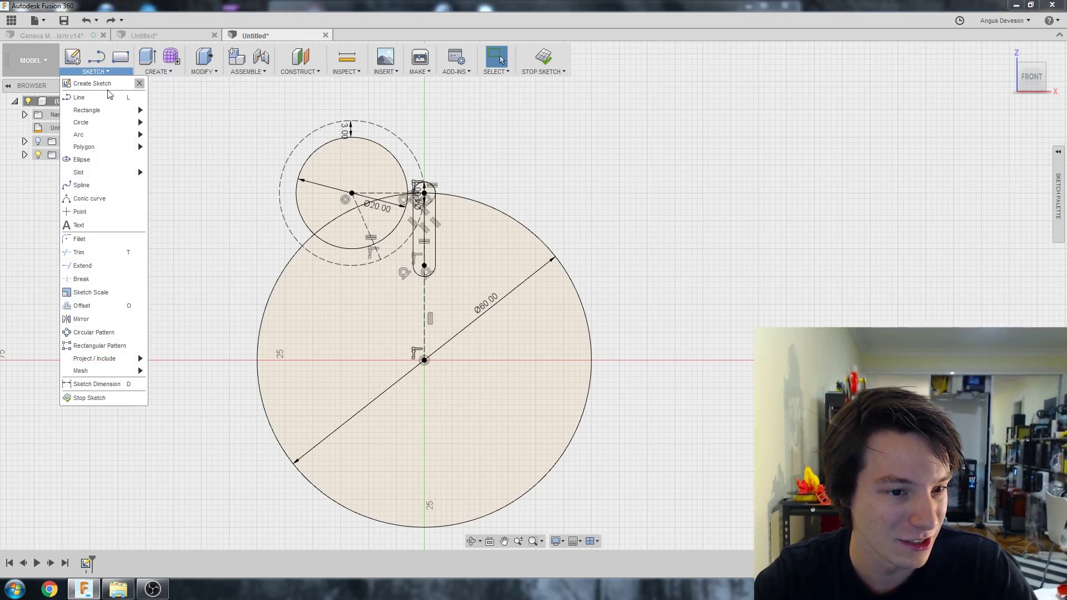
{"action": "left_click", "coordinate": [68, 333]}
{"action": "scroll", "coordinate": [311, 161], "scroll_direction": "up", "scroll_amount": 2}
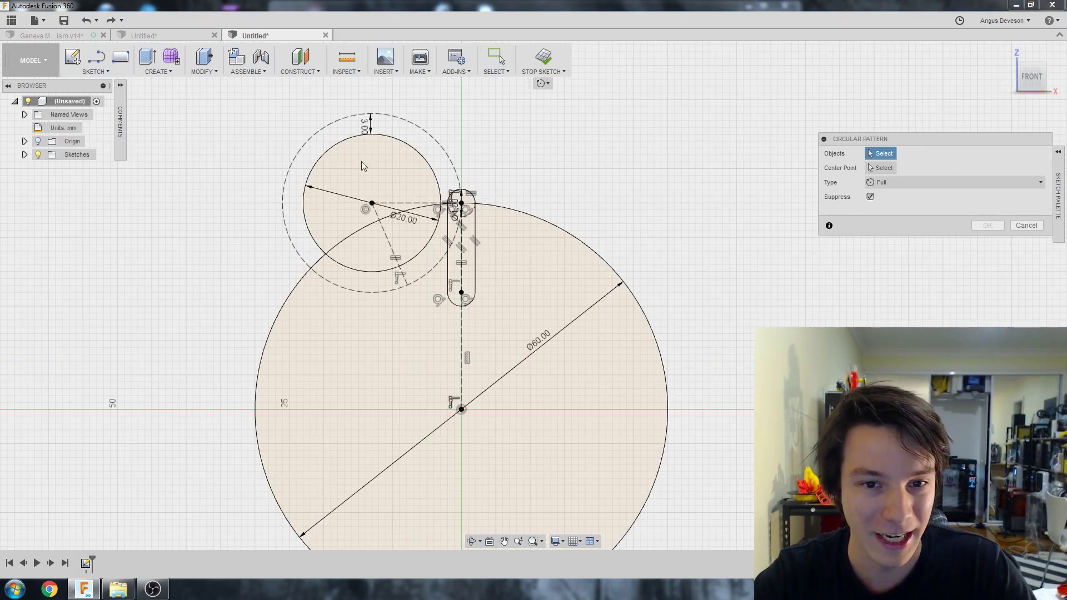
{"action": "left_click", "coordinate": [413, 146]}
{"action": "scroll", "coordinate": [473, 202], "scroll_direction": "up", "scroll_amount": 1}
{"action": "left_click", "coordinate": [476, 222]}
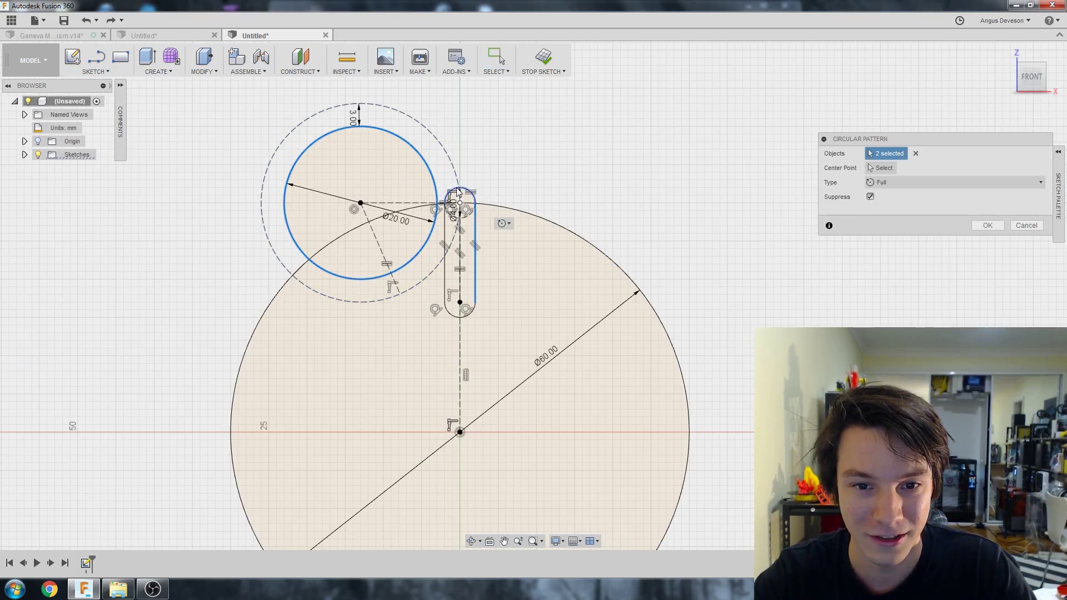
{"action": "left_click", "coordinate": [455, 194]}
{"action": "left_click", "coordinate": [444, 233]}
{"action": "left_click", "coordinate": [454, 315]}
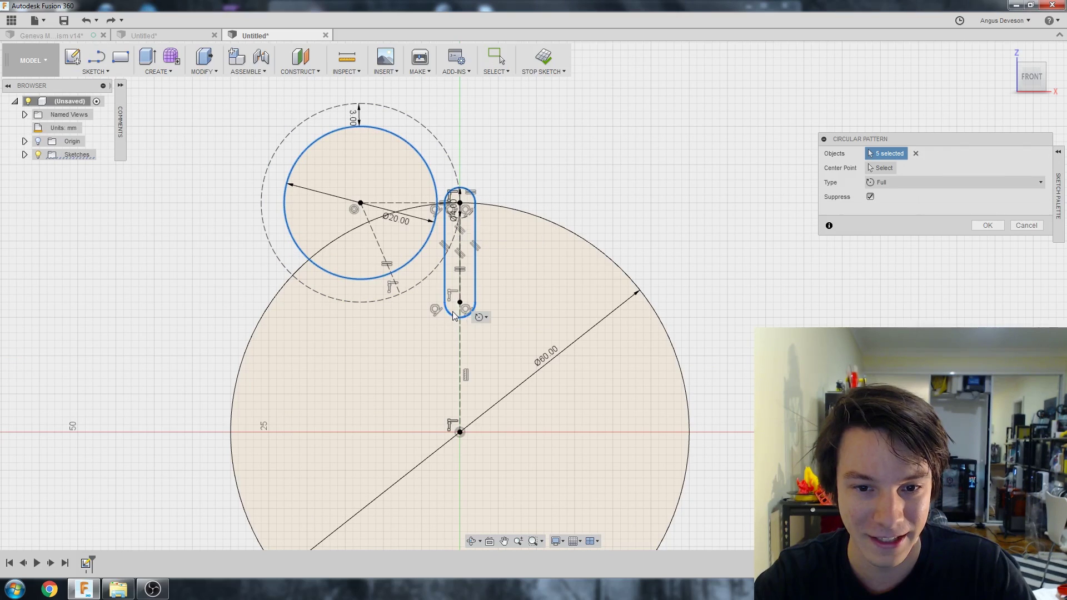
Step: Centre the circular pattern on the origin and create it as a full pattern with a quantity of 6
{"action": "scroll", "coordinate": [412, 305], "scroll_direction": "down", "scroll_amount": 2}
{"action": "left_click", "coordinate": [883, 168]}
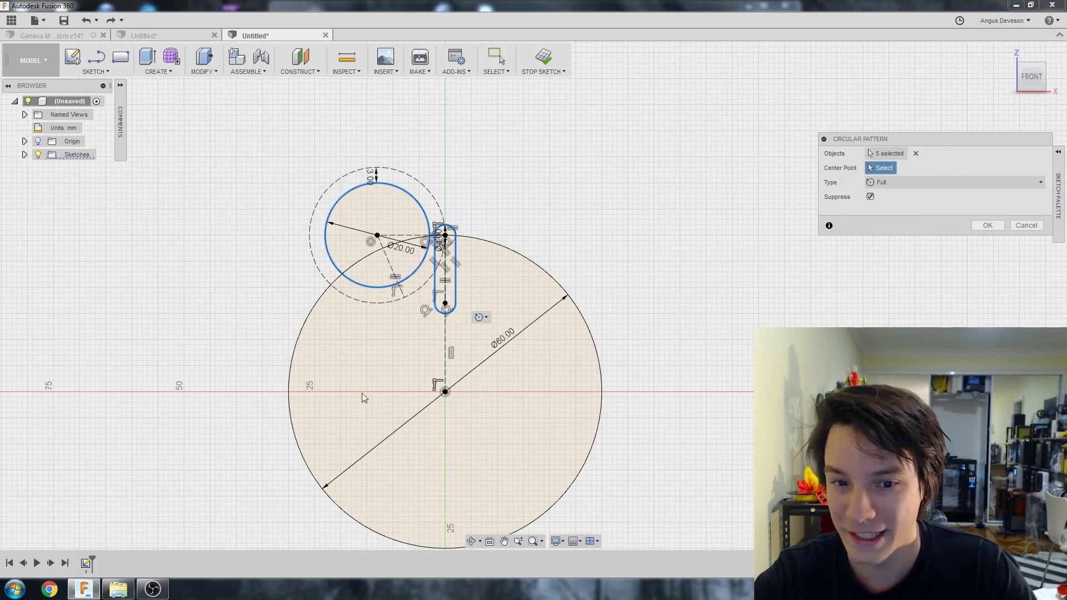
{"action": "left_click", "coordinate": [448, 392]}
{"action": "middle_click_drag", "start_coordinate": [400, 332], "coordinate": [432, 213]}
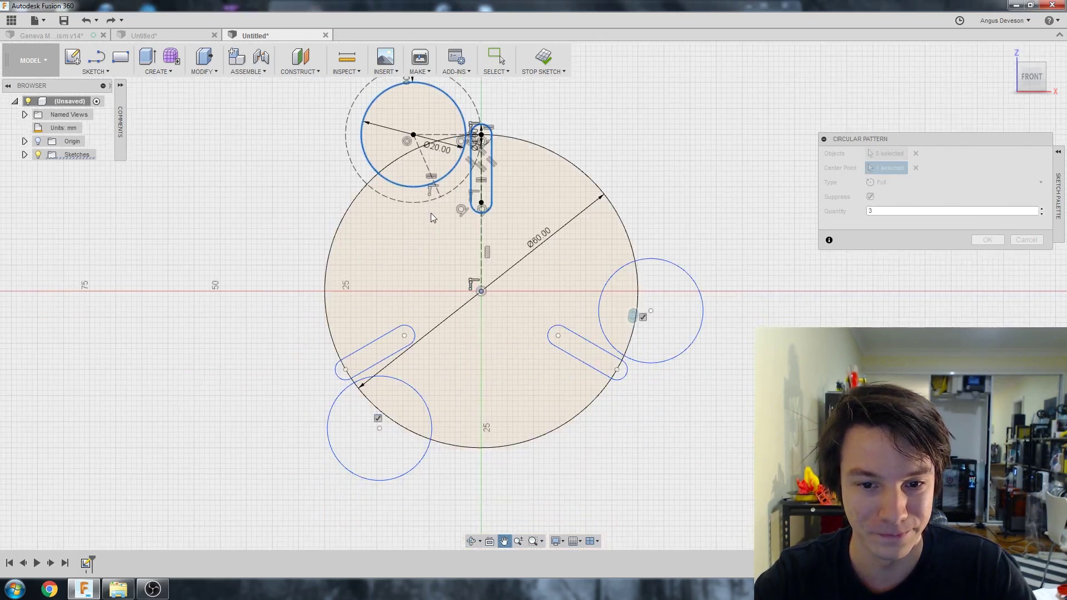
{"action": "scroll", "coordinate": [415, 258], "scroll_direction": "down", "scroll_amount": 1}
{"action": "middle_click_drag", "start_coordinate": [415, 258], "coordinate": [410, 270]}
{"action": "left_click", "coordinate": [1042, 214]}
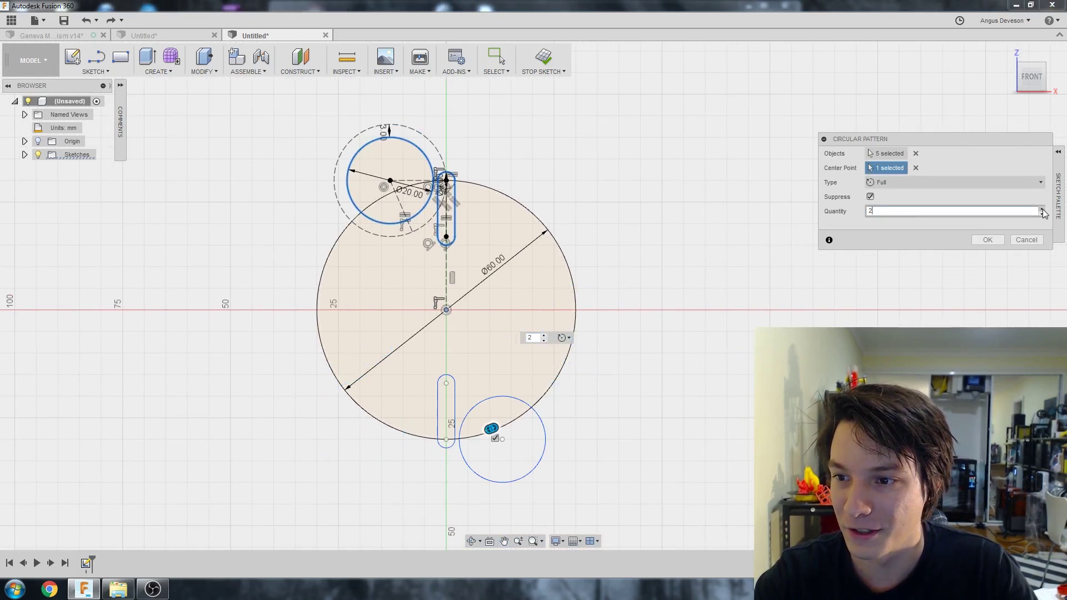
{"action": "left_click", "coordinate": [1042, 209]}
{"action": "left_click", "coordinate": [1041, 209]}
{"action": "left_click", "coordinate": [1042, 209]}
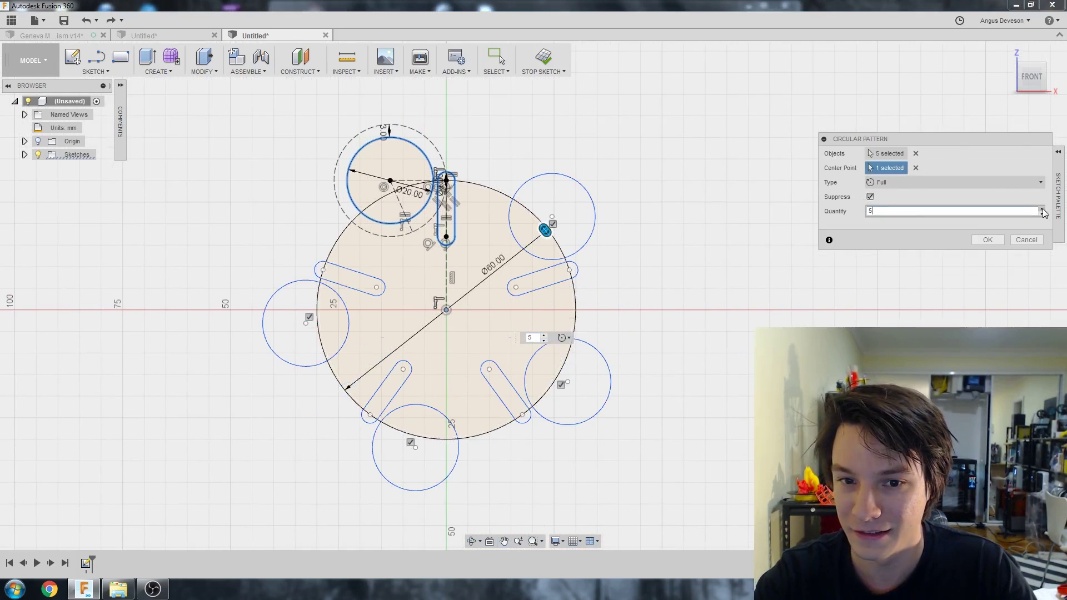
{"action": "left_click", "coordinate": [1041, 210]}
{"action": "left_click", "coordinate": [987, 240]}
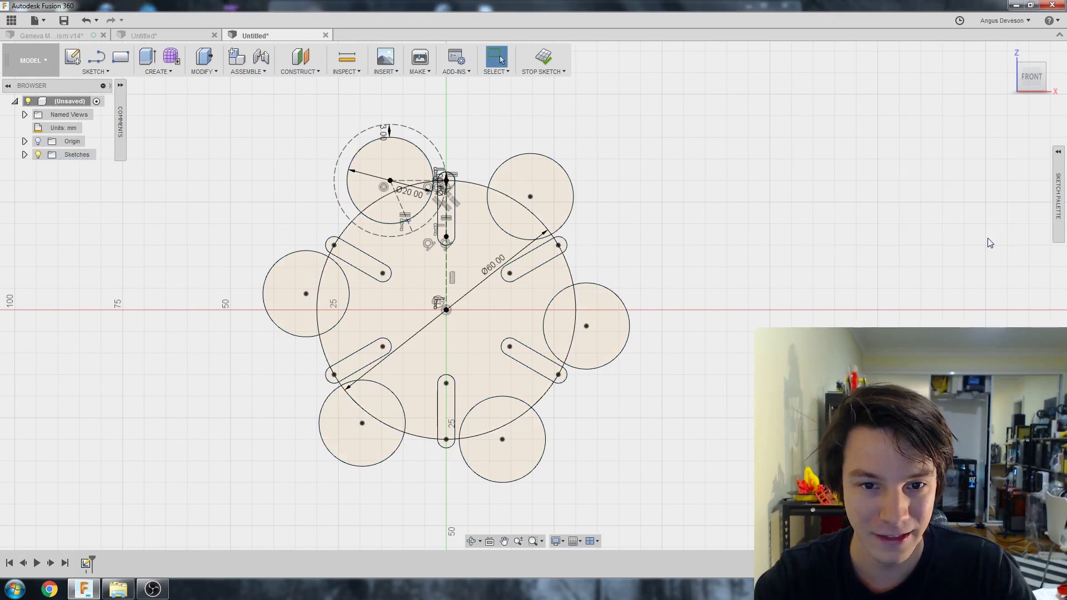
Step: Delete the 3 mm dimension between the original 20 mm circle and the dashed construction circle around it
{"action": "middle_click_drag", "start_coordinate": [200, 206], "coordinate": [227, 211]}
{"action": "scroll", "coordinate": [579, 306], "scroll_direction": "down", "scroll_amount": 2}
{"action": "scroll", "coordinate": [579, 306], "scroll_direction": "up", "scroll_amount": 3}
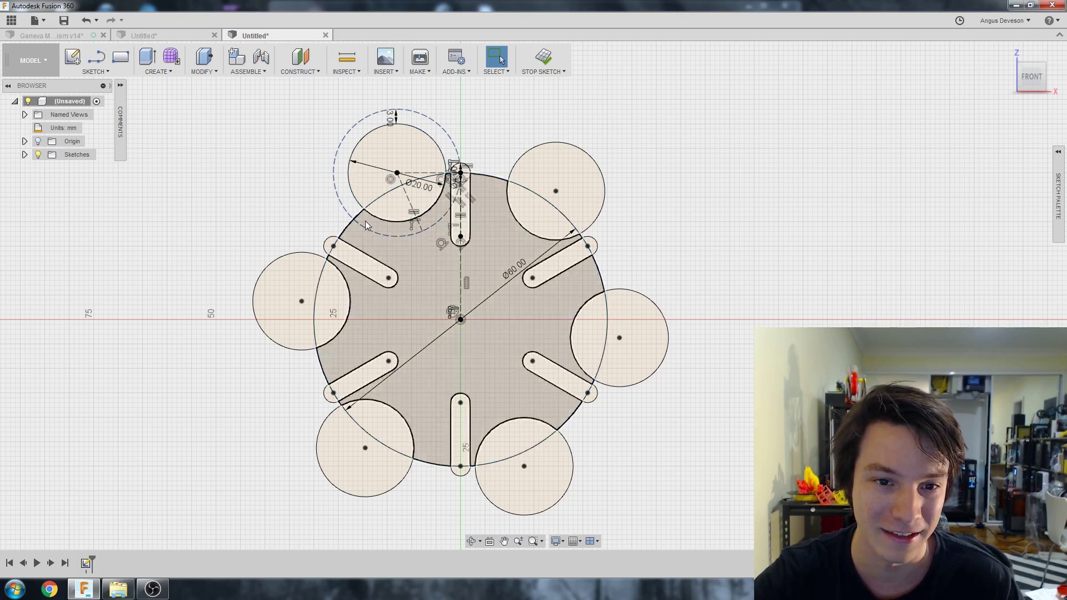
{"action": "left_click", "coordinate": [362, 218]}
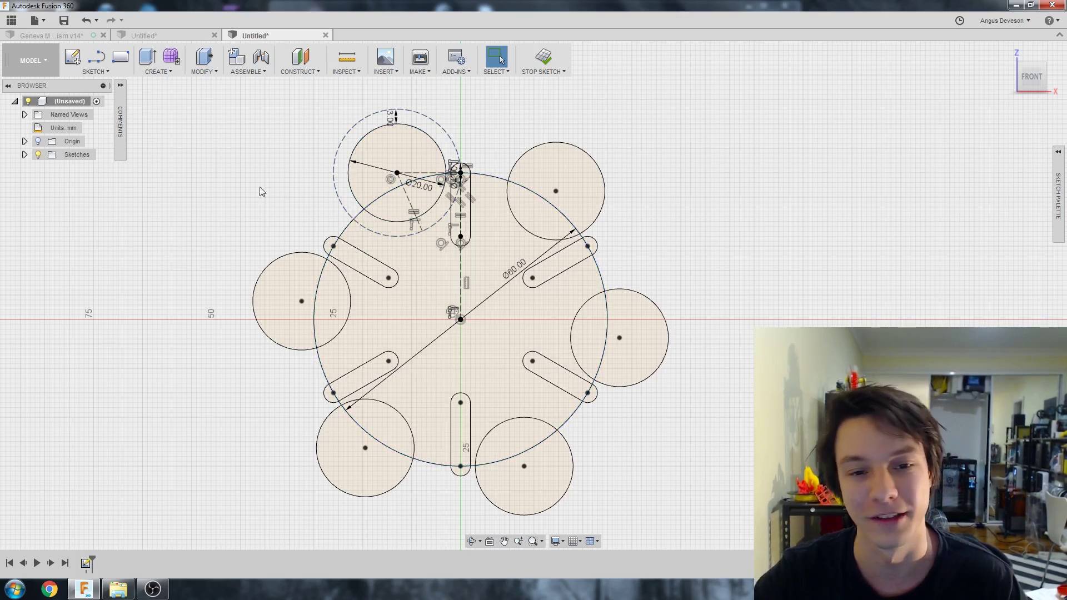
{"action": "scroll", "coordinate": [326, 198], "scroll_direction": "up", "scroll_amount": 5}
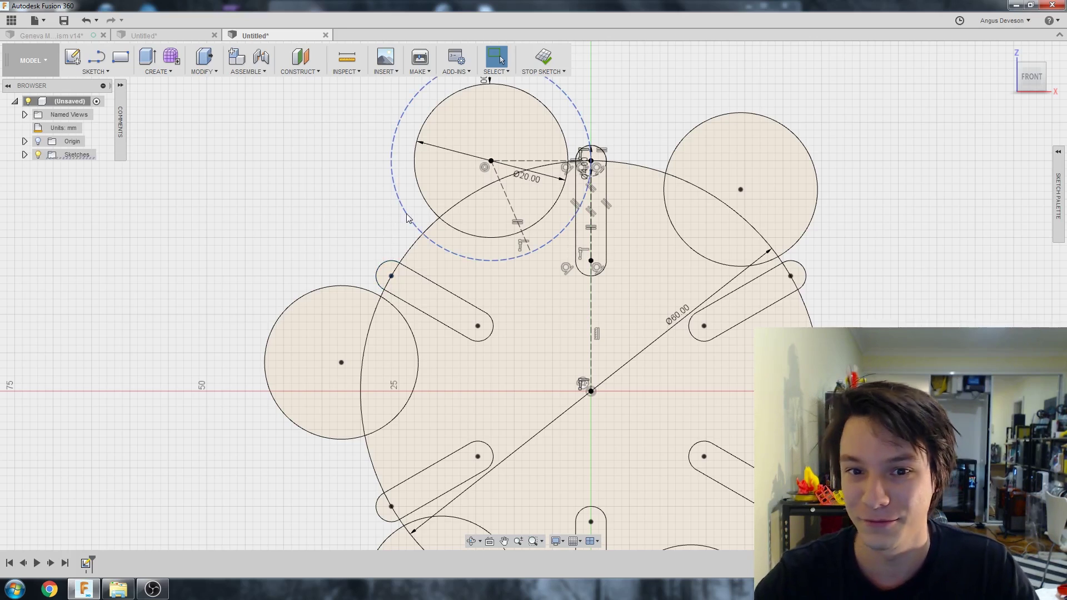
{"action": "scroll", "coordinate": [324, 267], "scroll_direction": "down", "scroll_amount": 2}
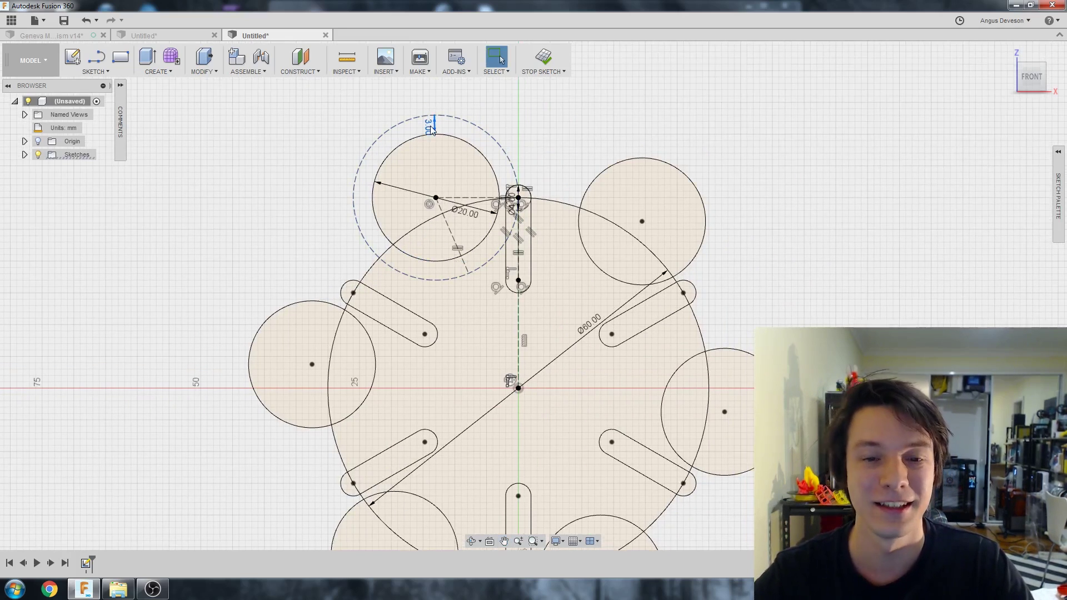
{"action": "scroll", "coordinate": [494, 130], "scroll_direction": "up", "scroll_amount": 2}
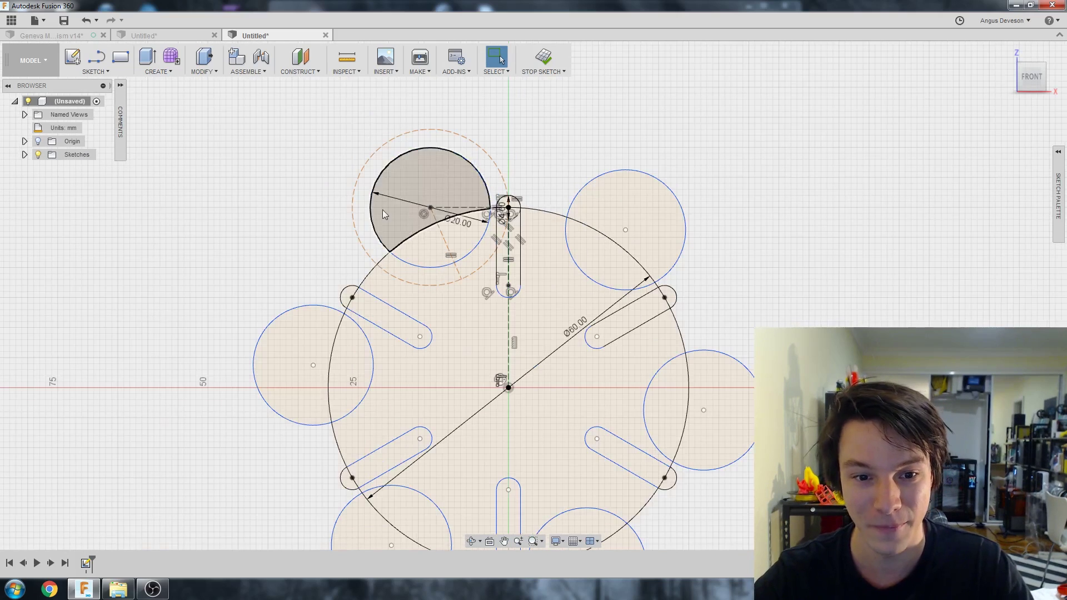
Step: Constrain the dashed construction circle coincident with the outer centre point of the neighbouring patterned slot
{"action": "scroll", "coordinate": [472, 167], "scroll_direction": "down", "scroll_amount": 2}
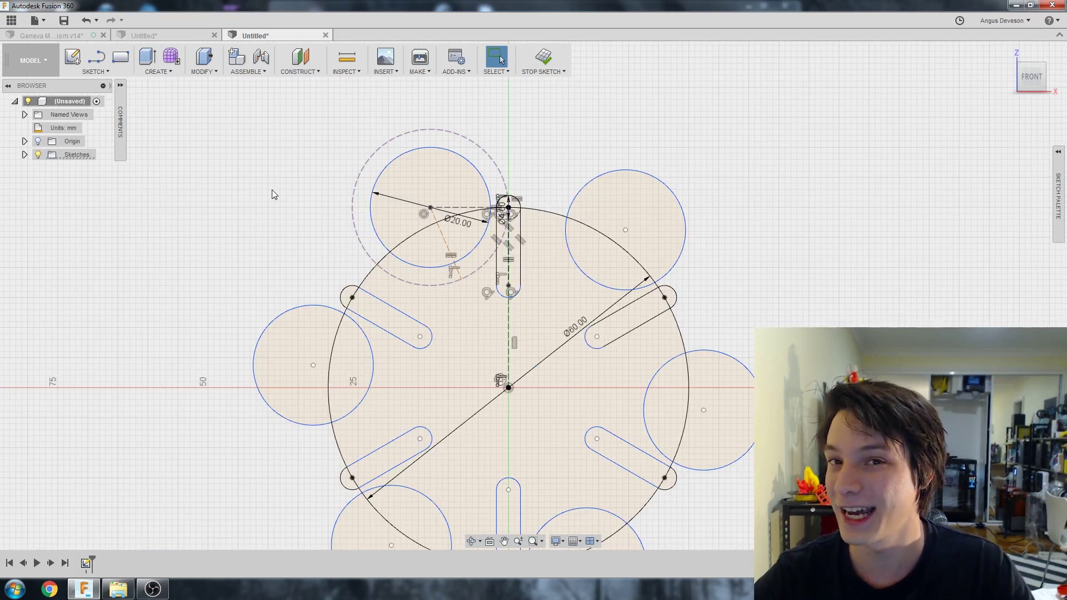
{"action": "scroll", "coordinate": [269, 206], "scroll_direction": "up", "scroll_amount": 1}
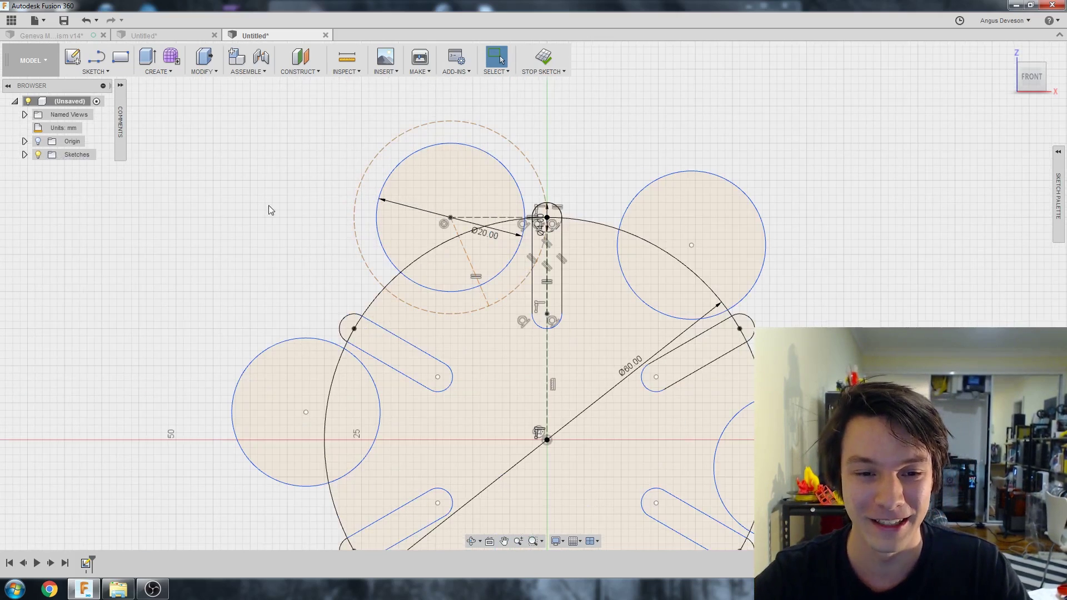
{"action": "left_click", "coordinate": [356, 209]}
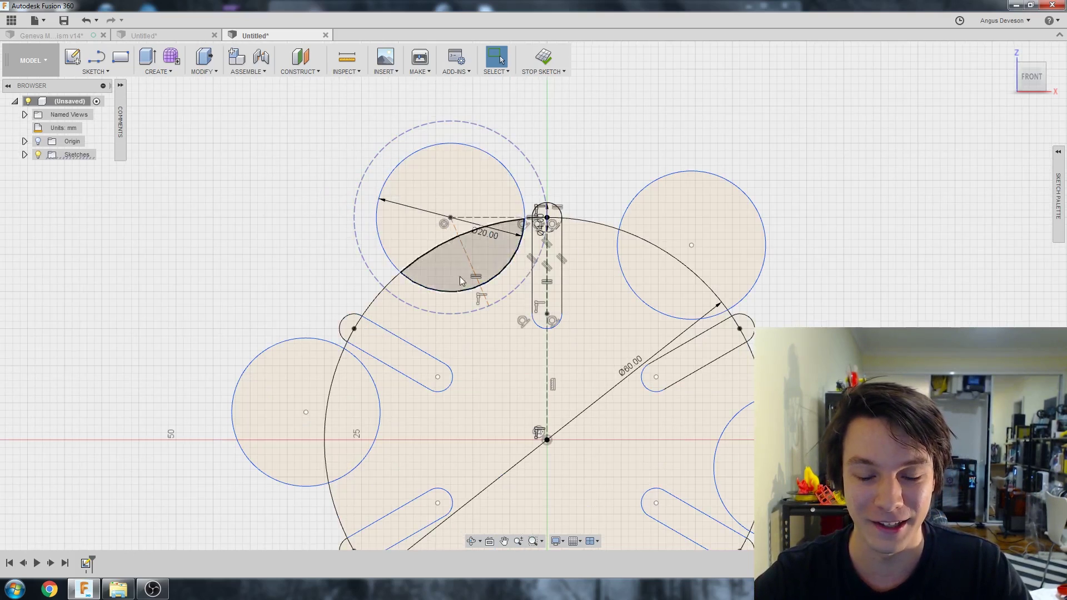
{"action": "right_click", "coordinate": [356, 330]}
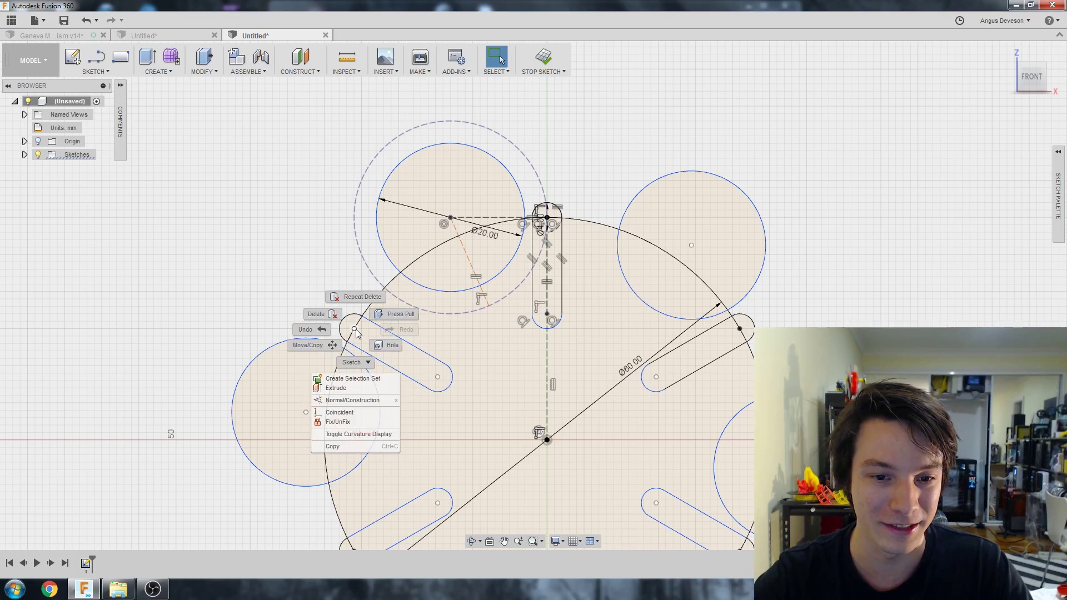
{"action": "left_click", "coordinate": [356, 414]}
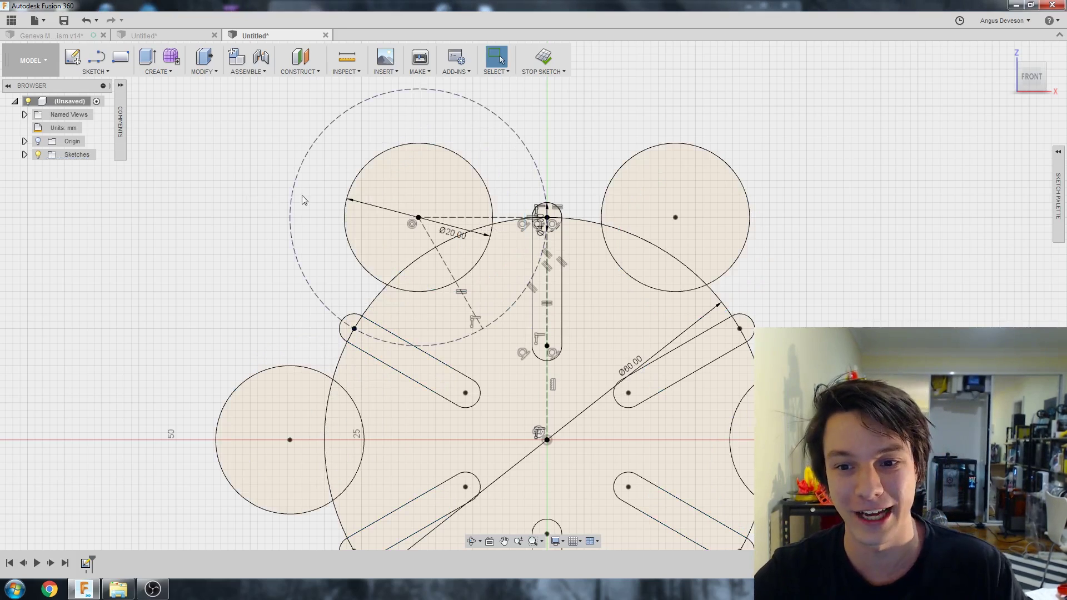
Step: Examine how the patterned slots and cutout circles are spaced around the 60 mm wheel
{"action": "scroll", "coordinate": [303, 196], "scroll_direction": "down", "scroll_amount": 3}
{"action": "middle_click_drag", "start_coordinate": [364, 252], "coordinate": [410, 220]}
{"action": "scroll", "coordinate": [320, 184], "scroll_direction": "up", "scroll_amount": 3}
{"action": "middle_click_drag", "start_coordinate": [320, 185], "coordinate": [266, 189]}
{"action": "scroll", "coordinate": [281, 229], "scroll_direction": "down", "scroll_amount": 2}
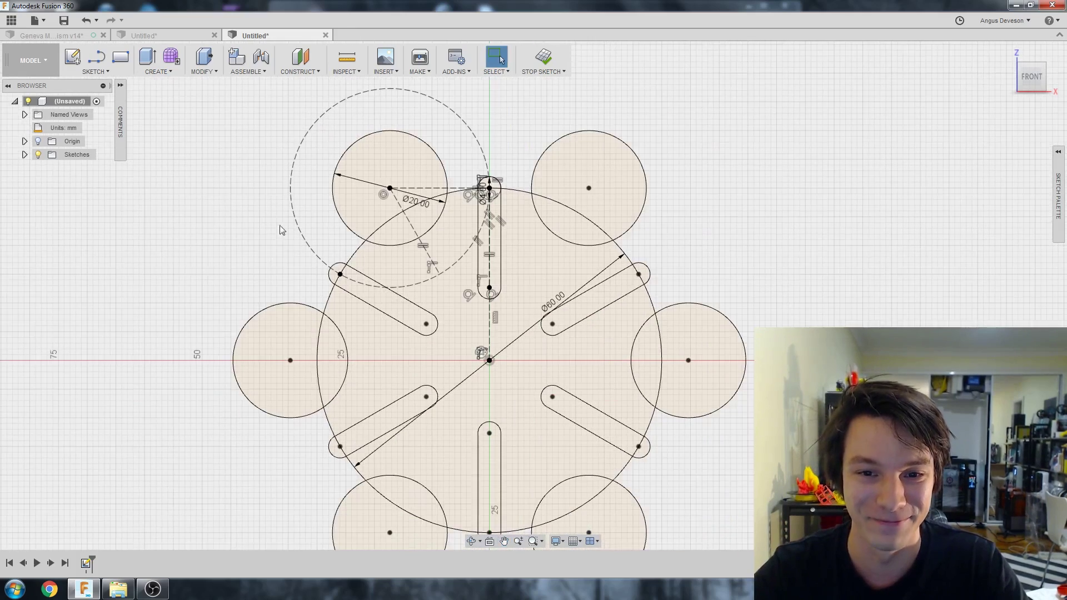
{"action": "mouse_move", "coordinate": [264, 235]}
{"action": "middle_mouse_down"}
{"action": "mouse_move", "coordinate": [219, 226]}
{"action": "mouse_move", "coordinate": [242, 206]}
{"action": "middle_mouse_up"}
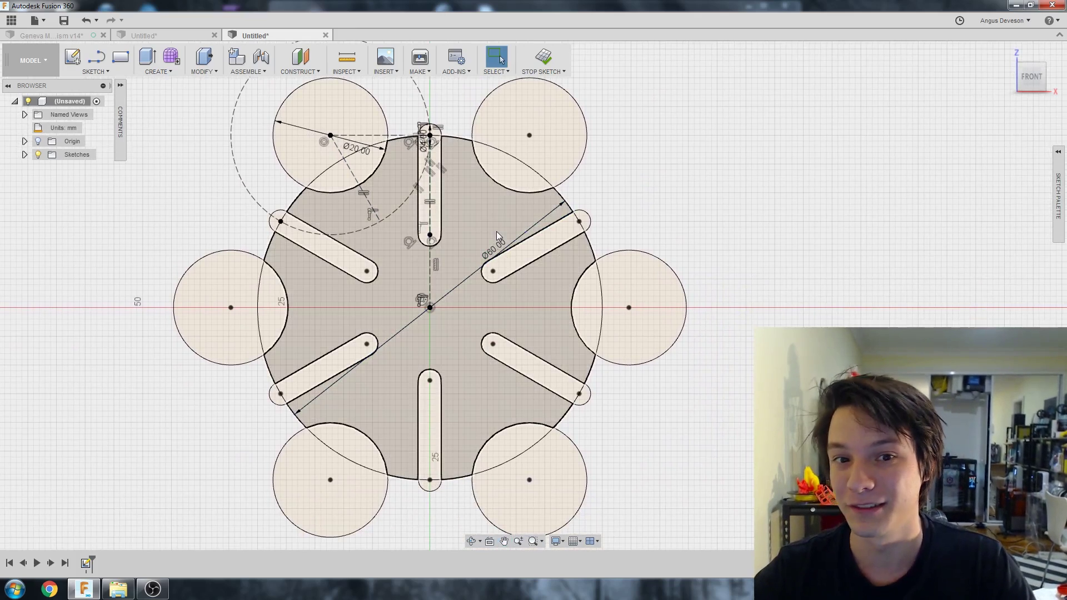
{"action": "middle_click_drag", "start_coordinate": [410, 229], "coordinate": [403, 259]}
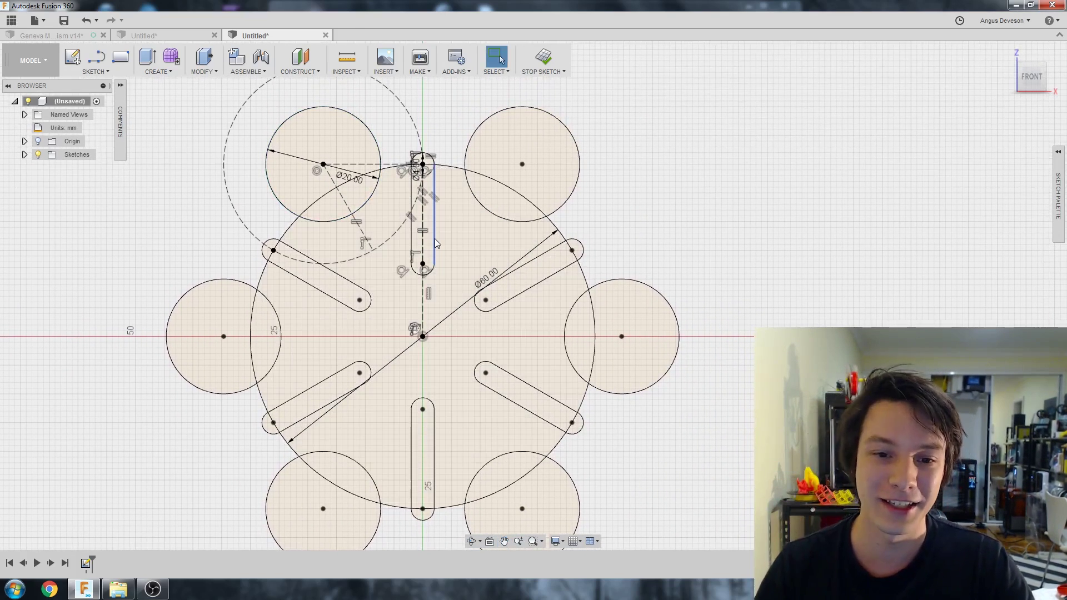
{"action": "scroll", "coordinate": [435, 239], "scroll_direction": "up", "scroll_amount": 3}
{"action": "scroll", "coordinate": [416, 247], "scroll_direction": "down", "scroll_amount": 3}
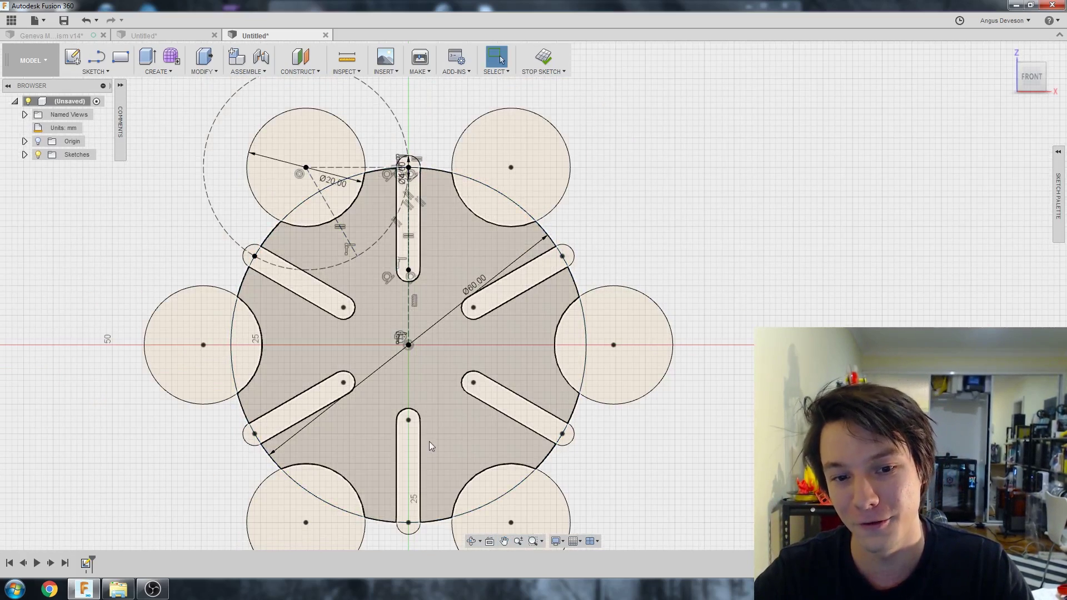
Step: Try a diameter of 30 mm for the original cutout circle inside the dashed construction circle
{"action": "mouse_move", "coordinate": [348, 260]}
{"action": "middle_mouse_down"}
{"action": "mouse_move", "coordinate": [367, 265]}
{"action": "mouse_move", "coordinate": [412, 328]}
{"action": "middle_mouse_up"}
{"action": "scroll", "coordinate": [368, 285], "scroll_direction": "up", "scroll_amount": 2}
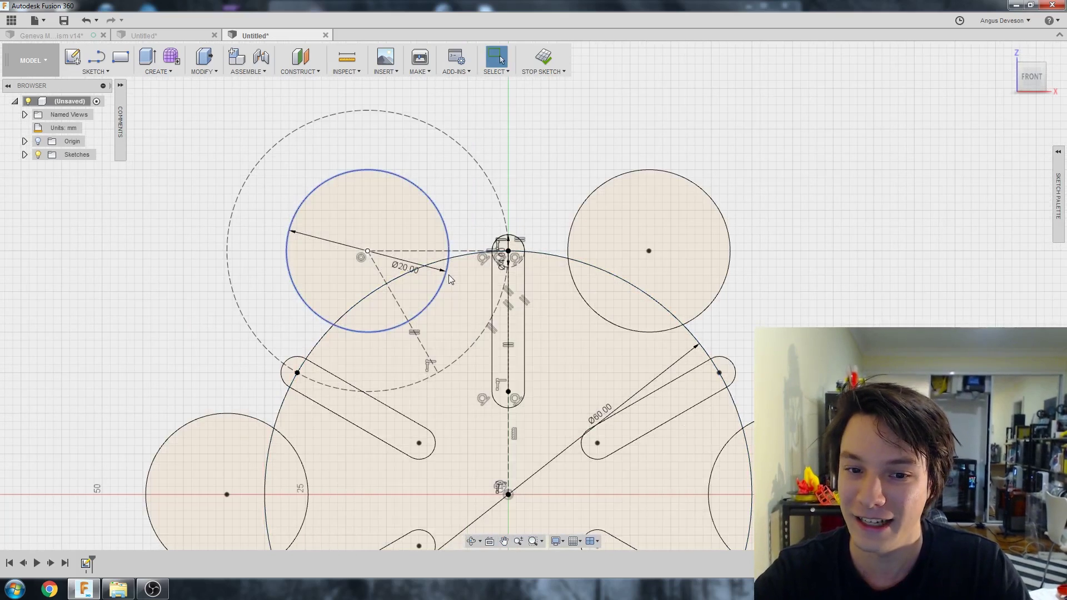
{"action": "double_click", "coordinate": [405, 270]}
{"action": "type", "text": "30"}
{"action": "key", "text": "Return"}
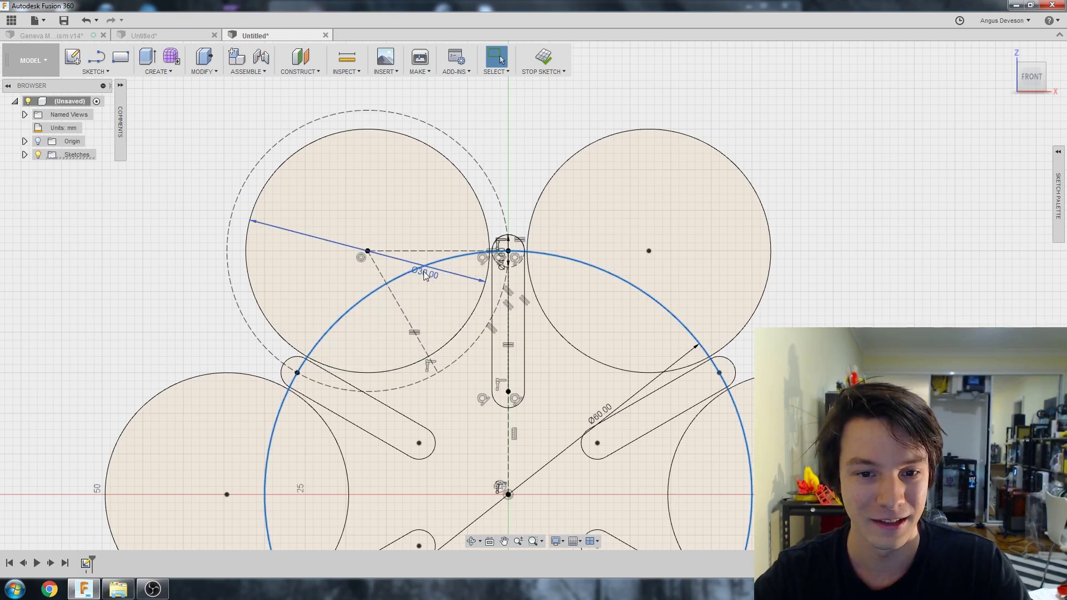
Step: Set the original cutout circle's diameter to 25 mm
{"action": "double_click", "coordinate": [423, 271]}
{"action": "type", "text": "25"}
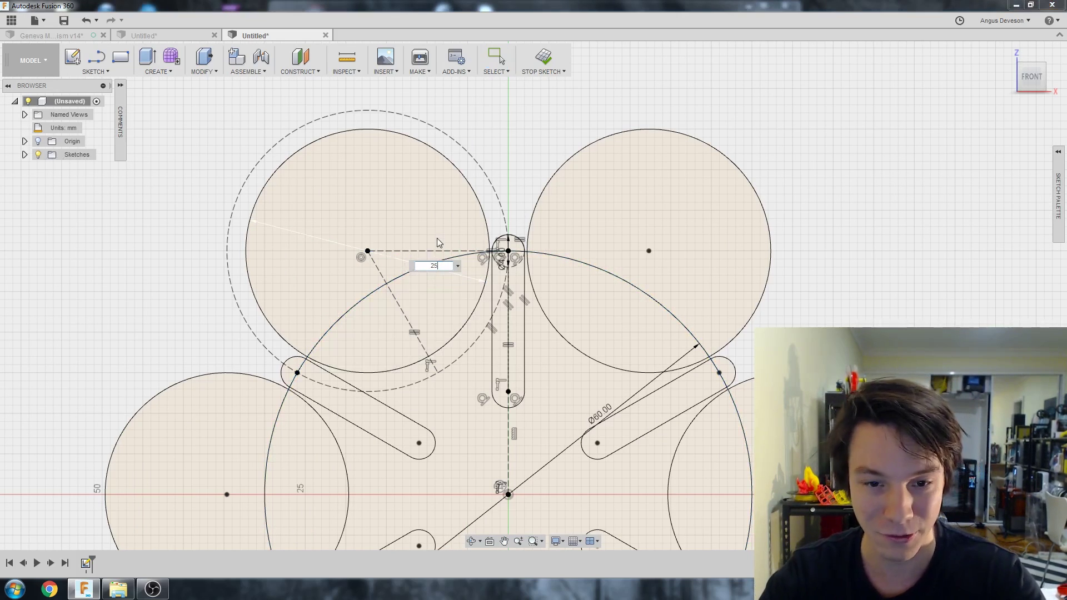
{"action": "key", "text": "Return"}
{"action": "scroll", "coordinate": [465, 236], "scroll_direction": "down", "scroll_amount": 1}
{"action": "middle_click_drag", "start_coordinate": [466, 233], "coordinate": [443, 126]}
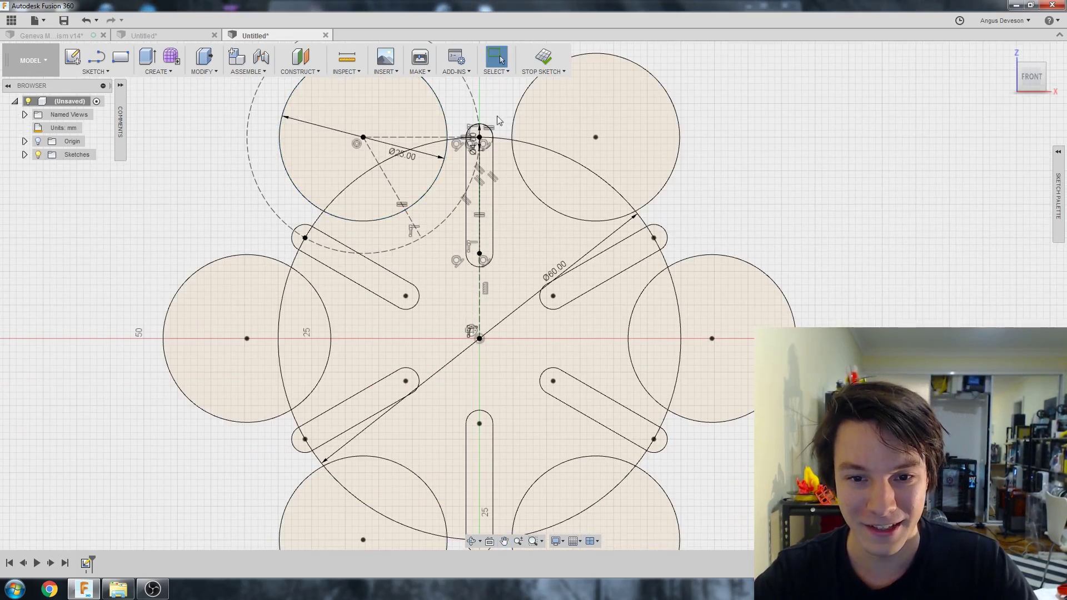
{"action": "middle_click_drag", "start_coordinate": [382, 162], "coordinate": [439, 273]}
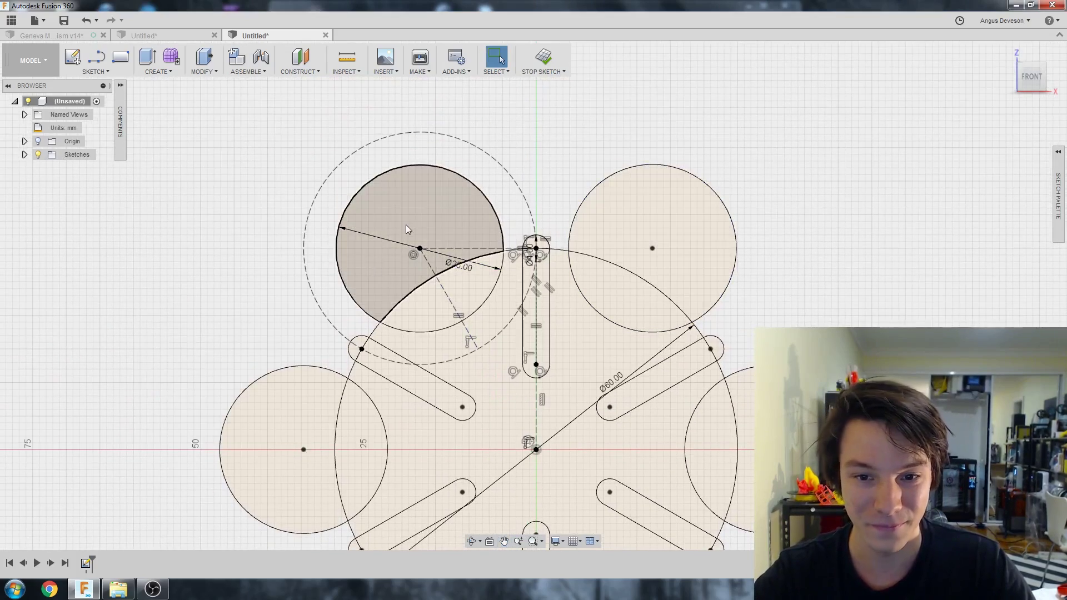
{"action": "middle_click_drag", "start_coordinate": [406, 225], "coordinate": [344, 191]}
{"action": "scroll", "coordinate": [413, 279], "scroll_direction": "up", "scroll_amount": 2}
{"action": "middle_click_drag", "start_coordinate": [412, 278], "coordinate": [389, 159]}
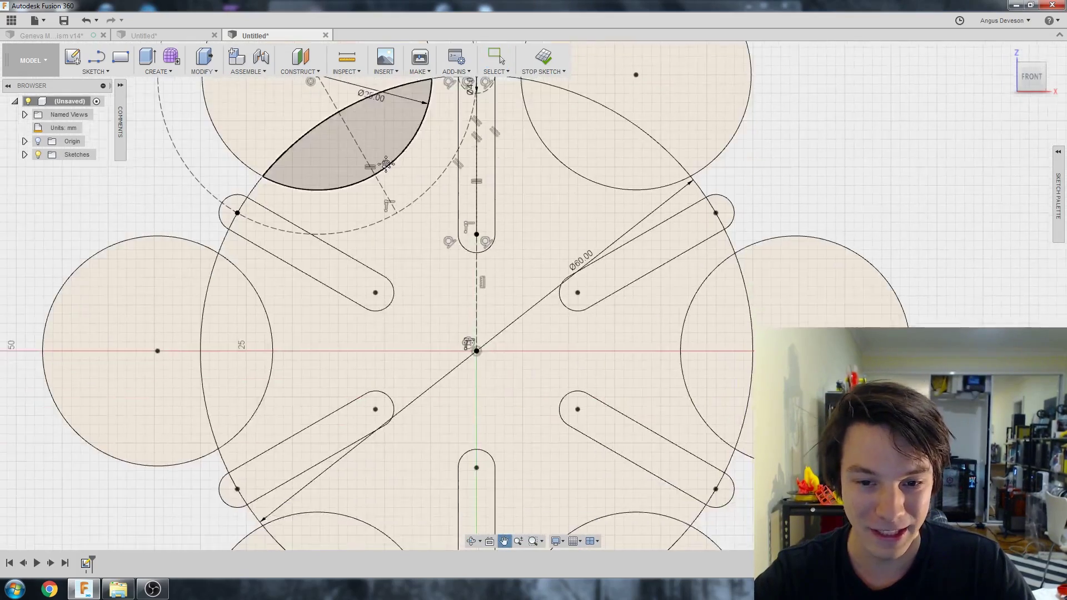
Step: Try a diameter of 50 mm for the Geneva wheel's outer circle
{"action": "scroll", "coordinate": [418, 222], "scroll_direction": "down", "scroll_amount": 2}
{"action": "scroll", "coordinate": [507, 251], "scroll_direction": "down", "scroll_amount": 2}
{"action": "middle_click_drag", "start_coordinate": [511, 248], "coordinate": [469, 248]}
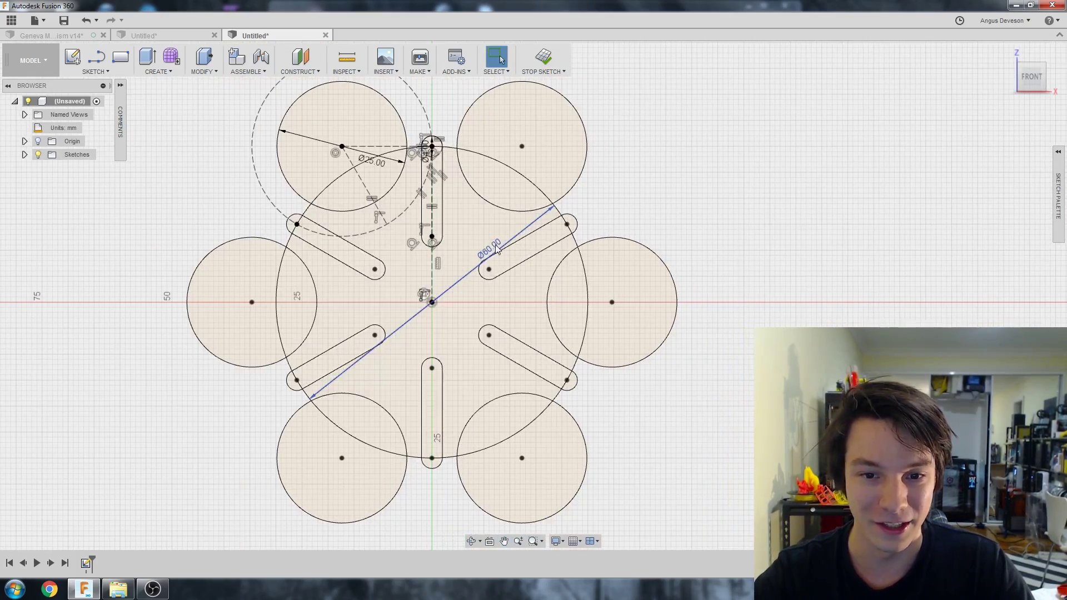
{"action": "double_click", "coordinate": [491, 249]}
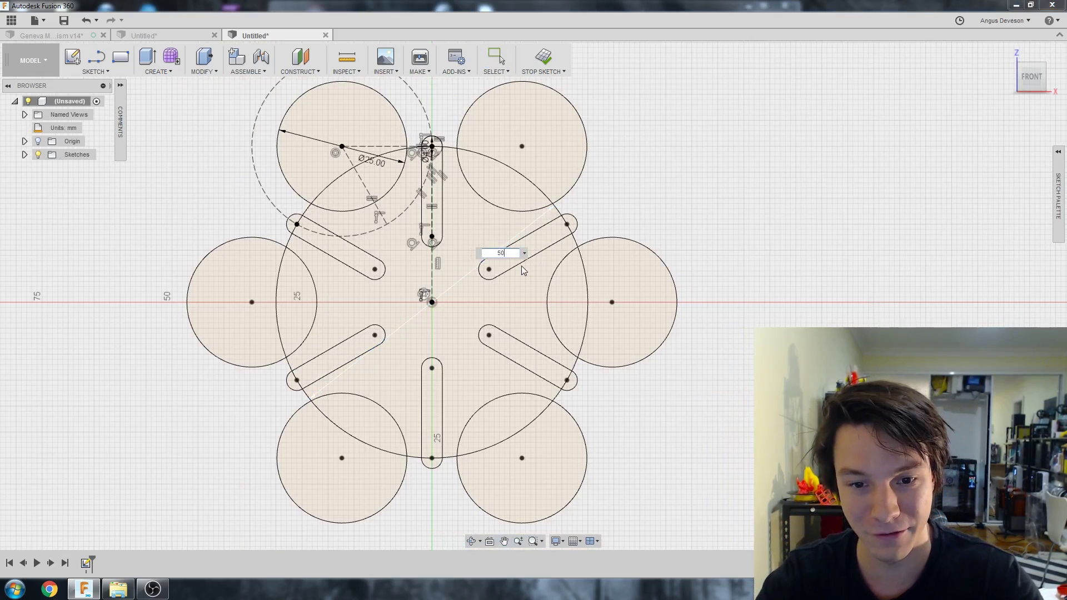
{"action": "key", "text": "Return"}
Step: Set the diameter of the Geneva wheel's outer circle to 55 mm
{"action": "scroll", "coordinate": [550, 224], "scroll_direction": "up", "scroll_amount": 2}
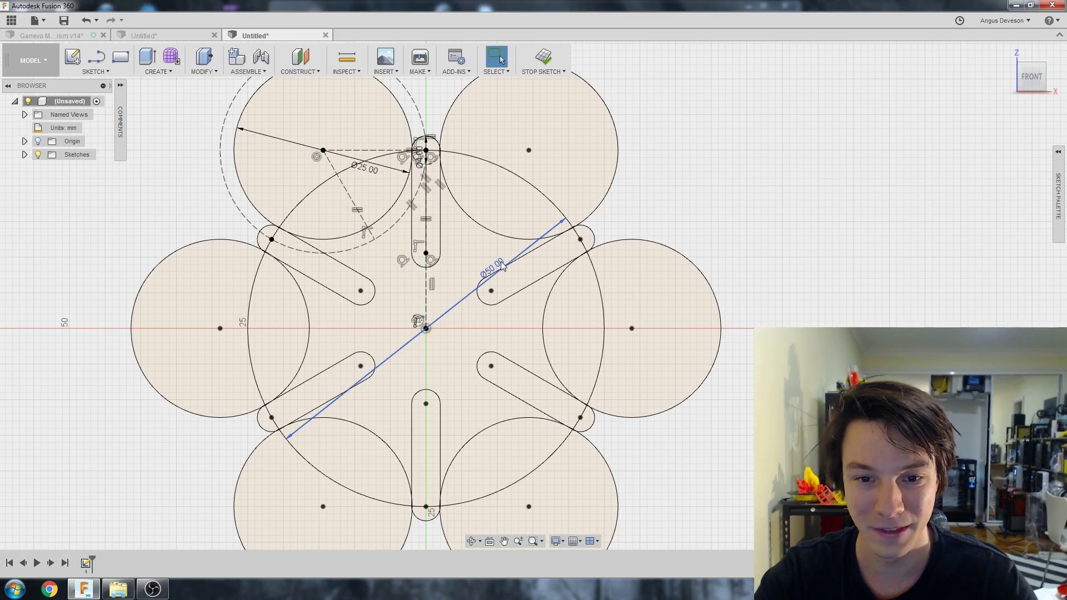
{"action": "double_click", "coordinate": [495, 272]}
{"action": "type", "text": "55"}
{"action": "key", "text": "Return"}
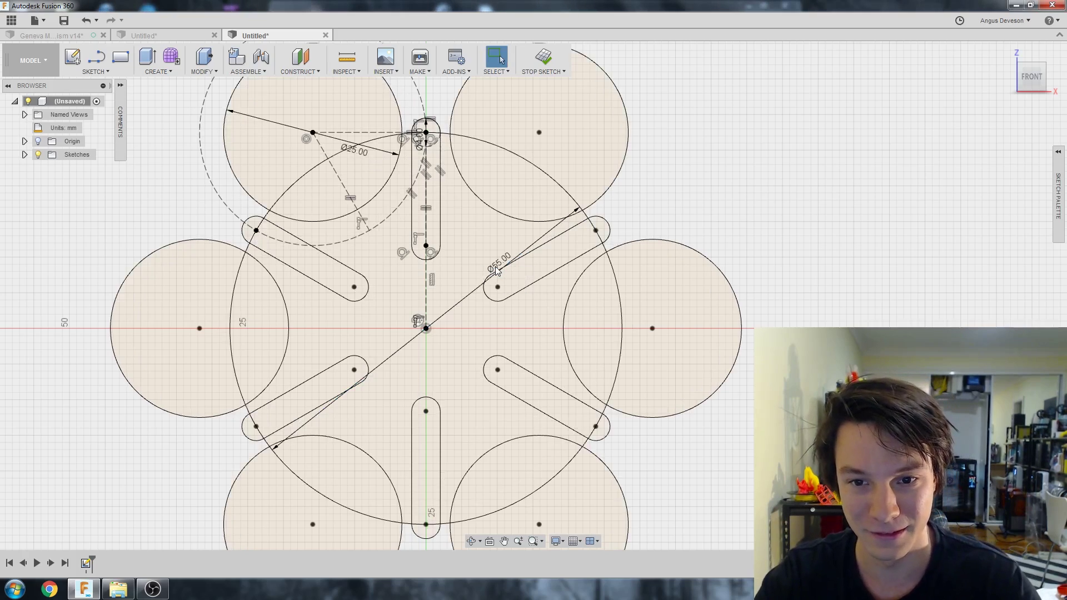
{"action": "scroll", "coordinate": [498, 217], "scroll_direction": "down", "scroll_amount": 2}
{"action": "scroll", "coordinate": [344, 226], "scroll_direction": "down", "scroll_amount": 1}
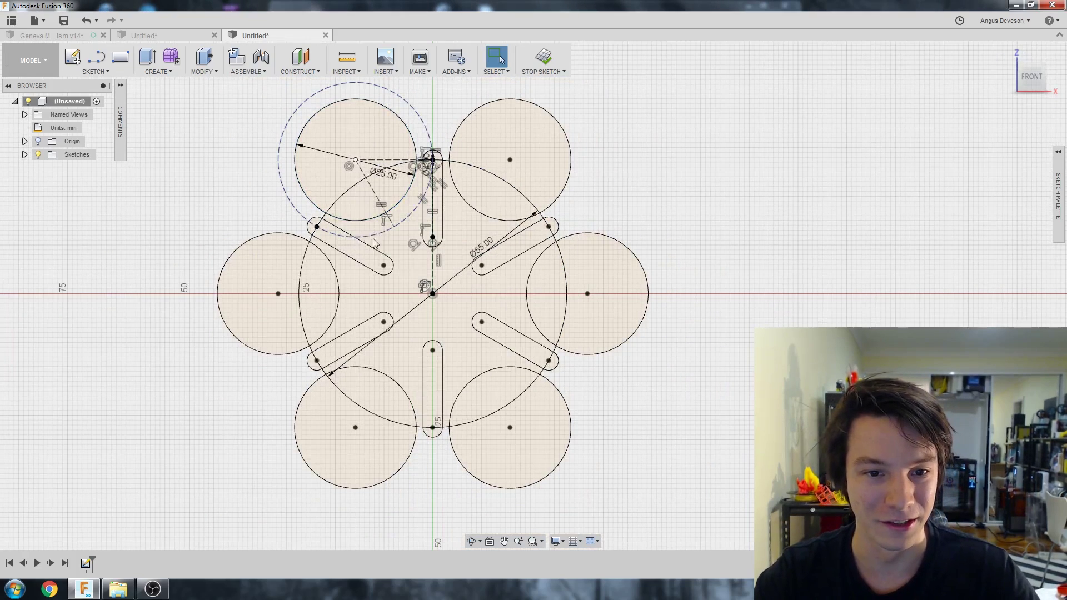
{"action": "mouse_move", "coordinate": [243, 167]}
{"action": "middle_mouse_down"}
{"action": "mouse_move", "coordinate": [244, 265]}
{"action": "mouse_move", "coordinate": [219, 224]}
{"action": "middle_mouse_up"}
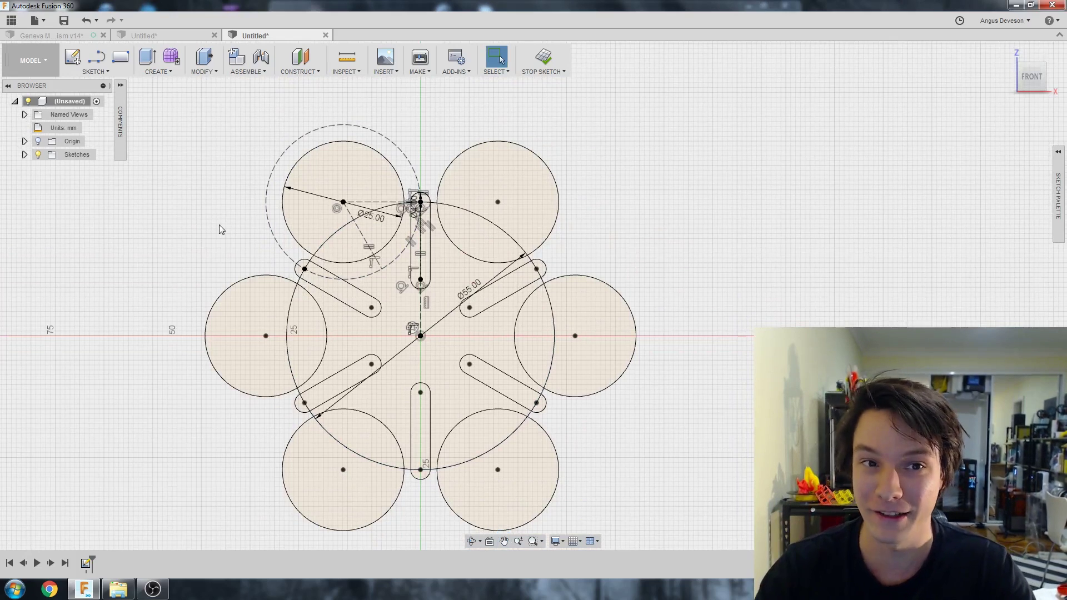
Step: Examine the seven-slot Geneva wheel profile in the other untitled document, and return to the six-slot sketch
{"action": "left_click", "coordinate": [144, 36]}
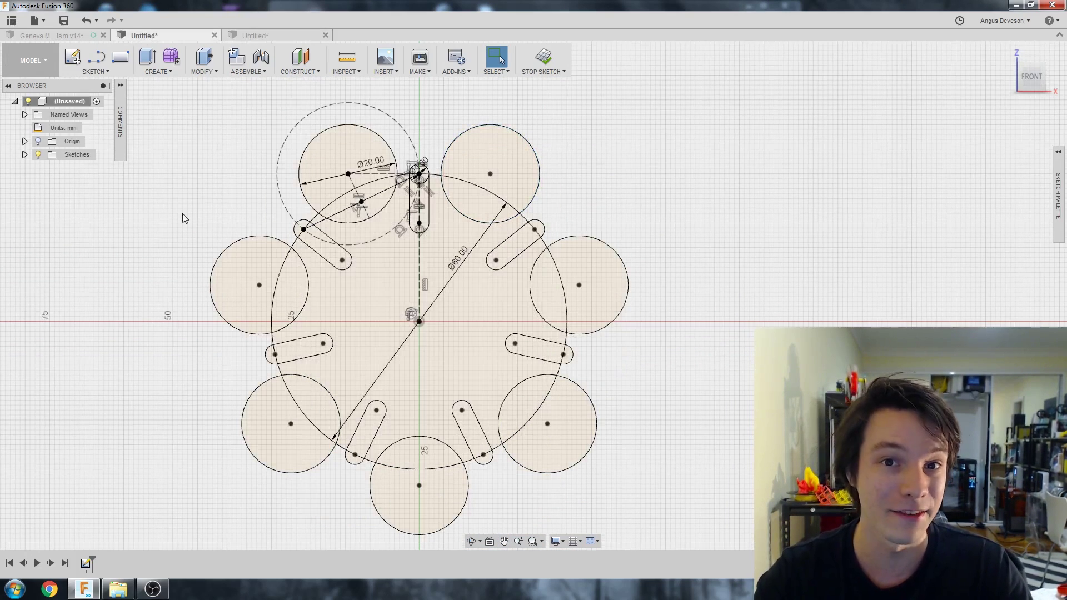
{"action": "left_click", "coordinate": [435, 252]}
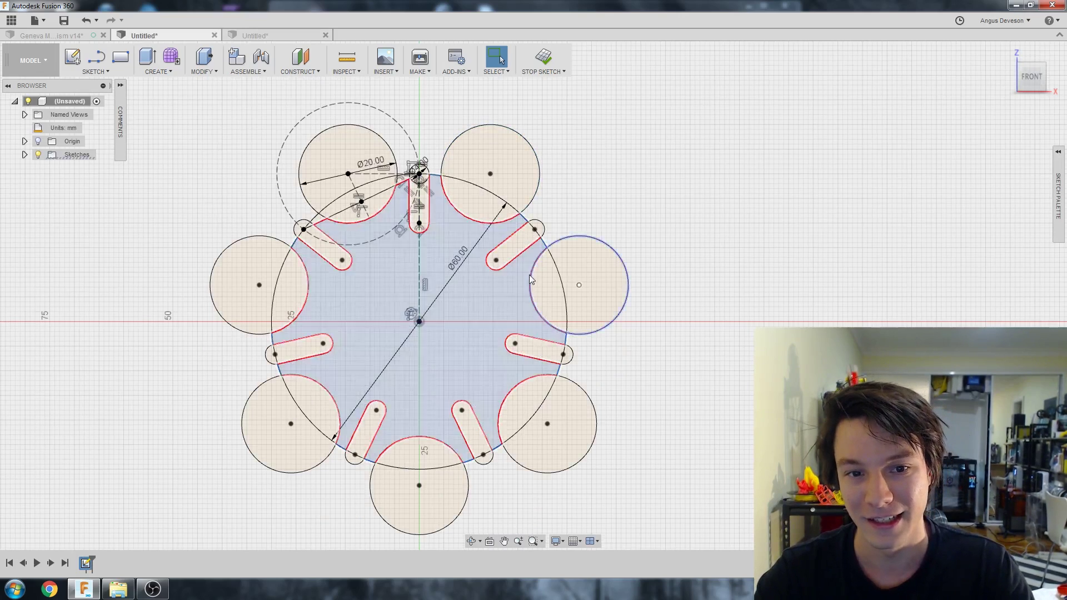
{"action": "left_click", "coordinate": [195, 207]}
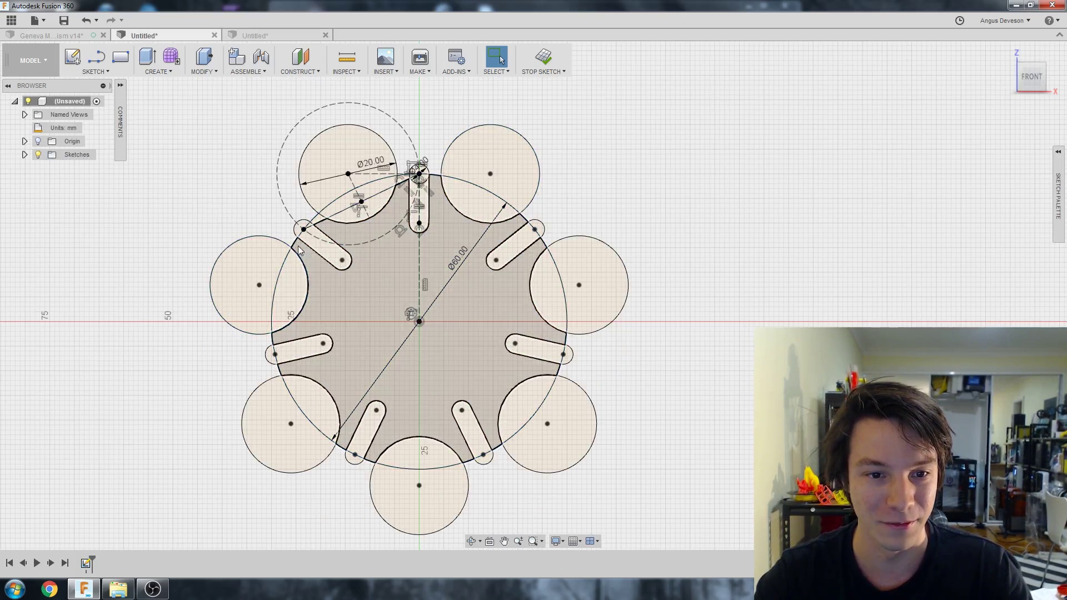
{"action": "left_click", "coordinate": [287, 37]}
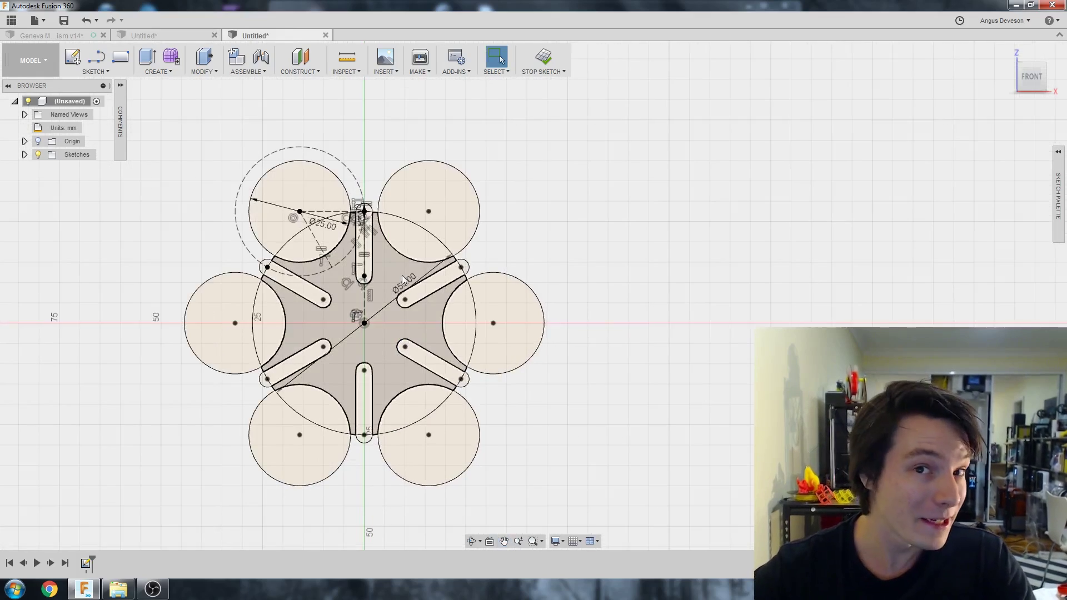
Step: Draw a shaft-hole circle about 6 mm in diameter, centred on the Geneva wheel's centre point
{"action": "scroll", "coordinate": [434, 262], "scroll_direction": "up", "scroll_amount": 2}
{"action": "middle_click_drag", "start_coordinate": [403, 261], "coordinate": [414, 182]}
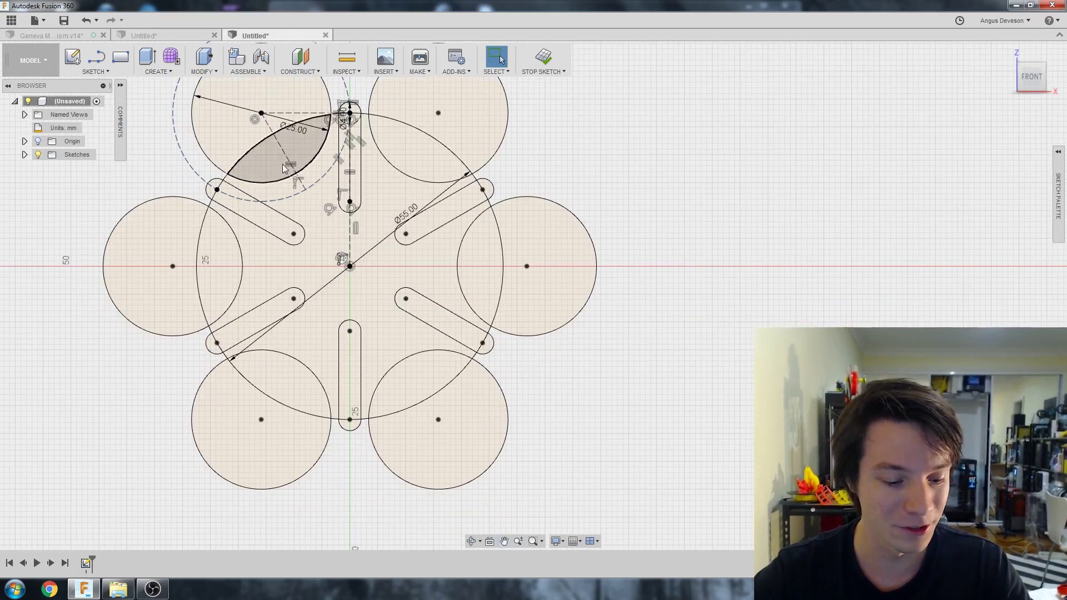
{"action": "scroll", "coordinate": [283, 169], "scroll_direction": "down", "scroll_amount": 2}
{"action": "middle_click_drag", "start_coordinate": [345, 166], "coordinate": [431, 185]}
{"action": "key", "text": "c"}
{"action": "scroll", "coordinate": [483, 247], "scroll_direction": "up", "scroll_amount": 2}
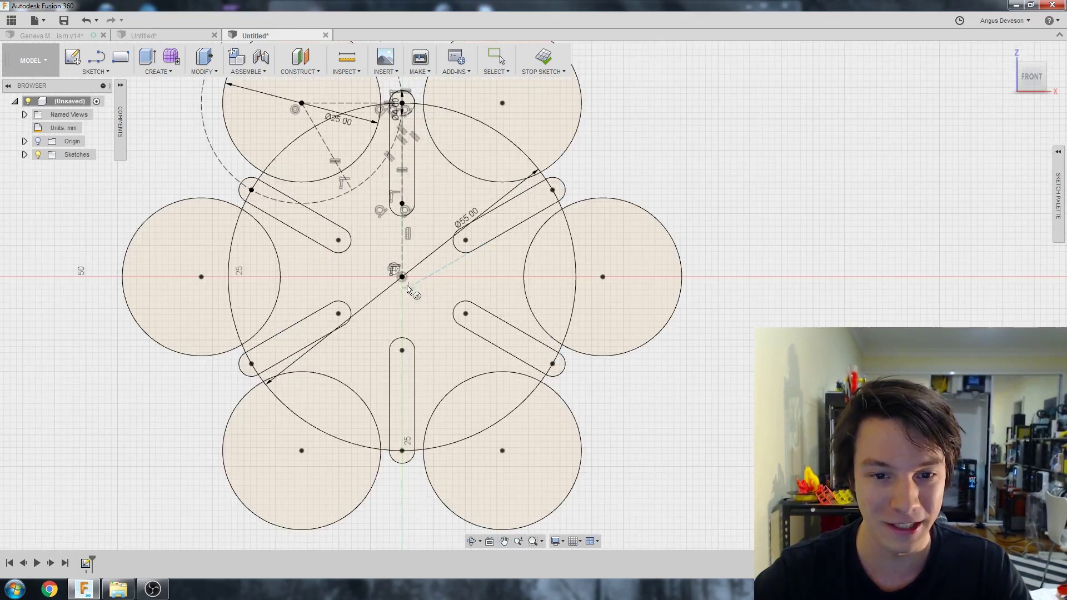
{"action": "left_click", "coordinate": [402, 276]}
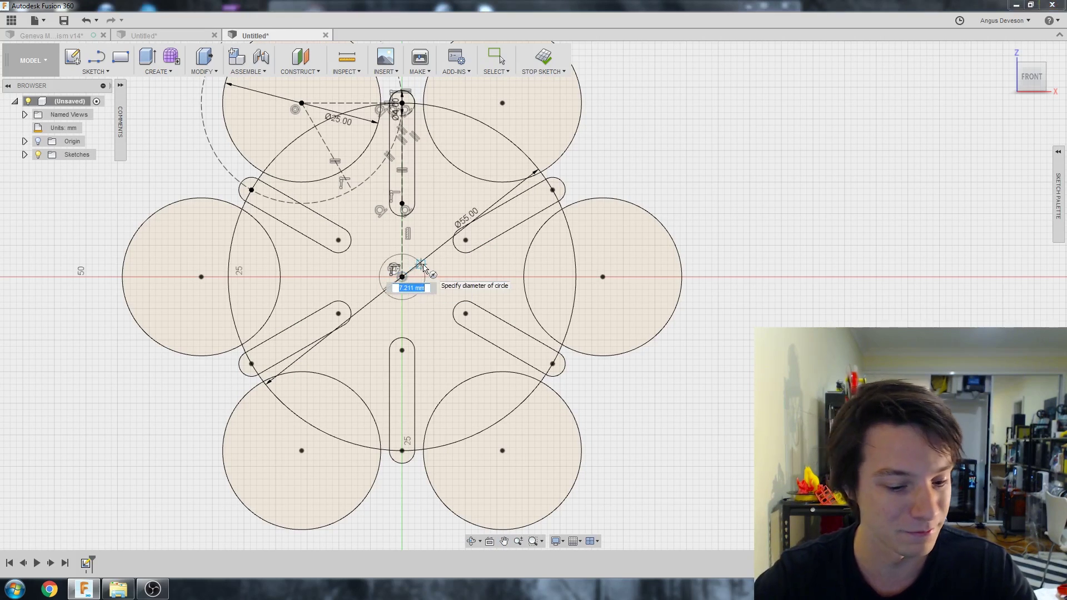
{"action": "type", "text": "5"}
{"action": "key", "text": "Return"}
{"action": "scroll", "coordinate": [412, 255], "scroll_direction": "down", "scroll_amount": 2}
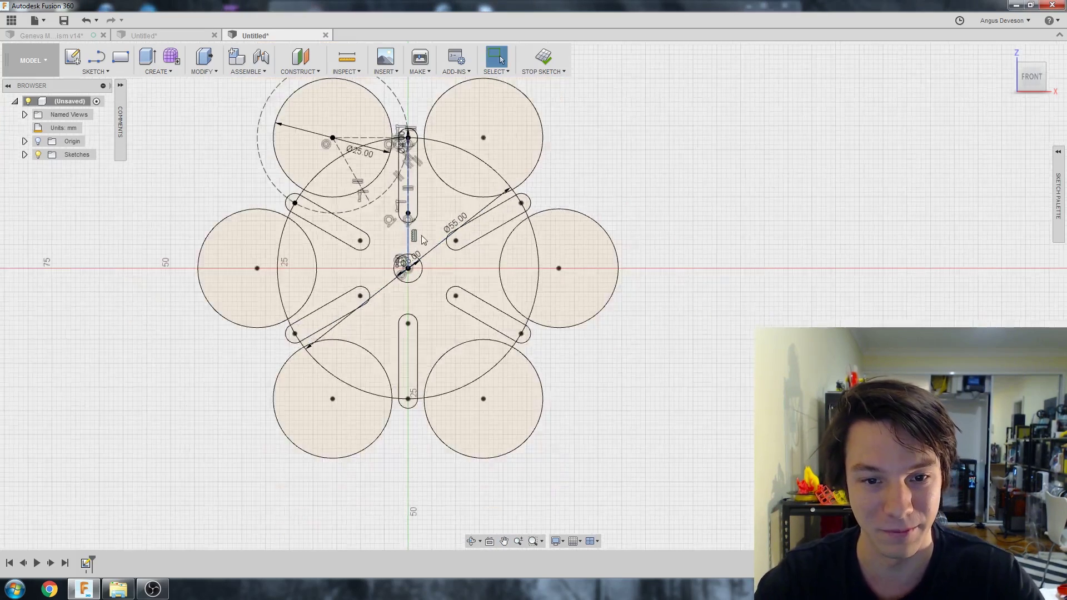
{"action": "middle_click_drag", "start_coordinate": [409, 236], "coordinate": [383, 263]}
{"action": "key", "text": "Escape"}
Step: Finish the sketch and extrude the slotted wheel profile by -10 mm as a new body, leaving out the slots, cutouts and centre hole
{"action": "left_click", "coordinate": [543, 57]}
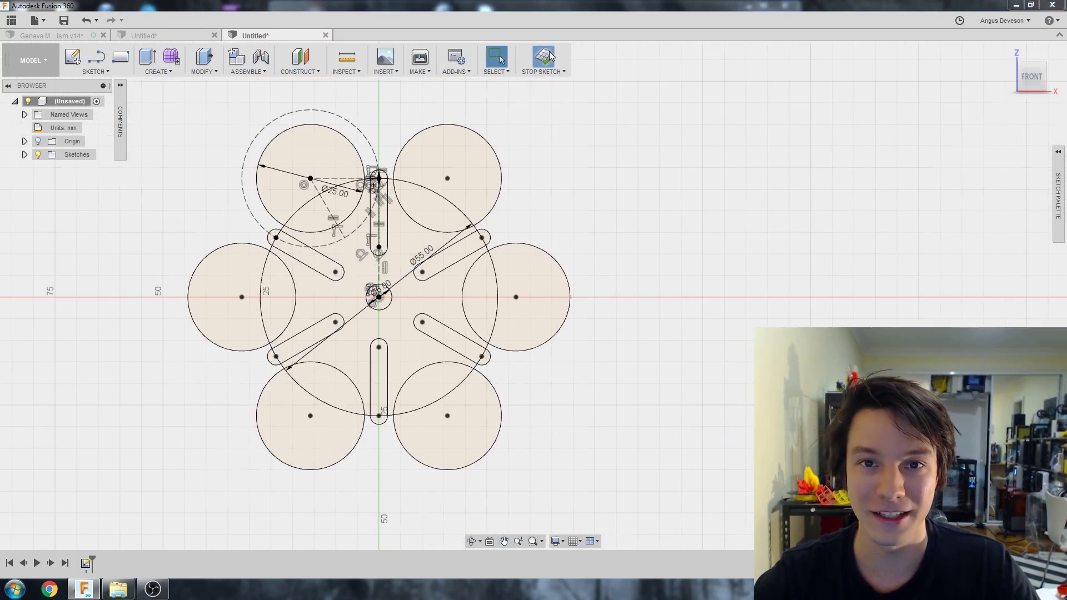
{"action": "key", "text": "e"}
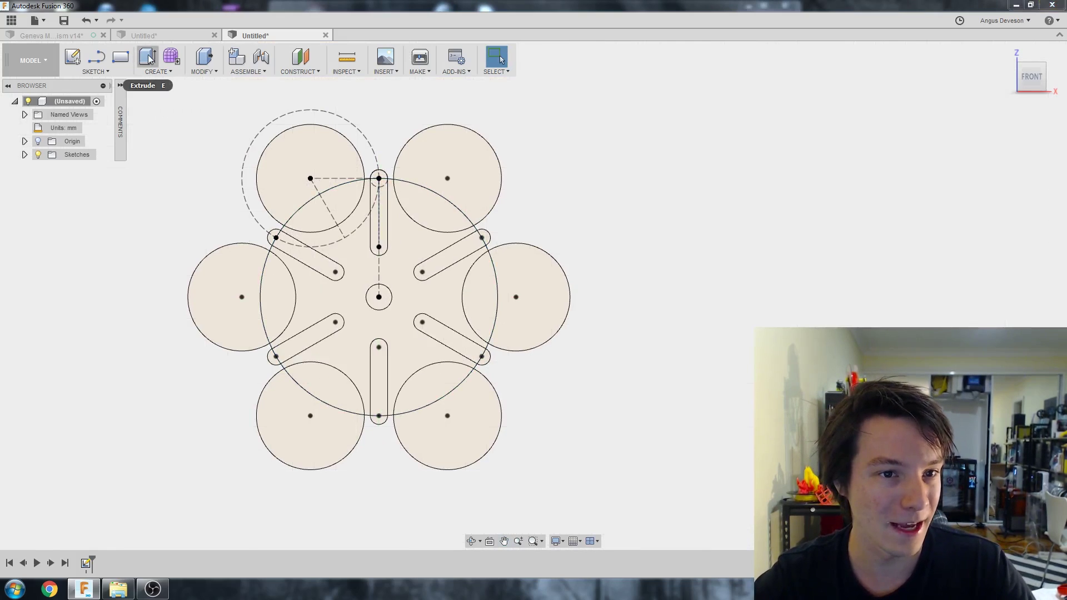
{"action": "left_click", "coordinate": [419, 245]}
{"action": "middle_click_drag", "start_coordinate": [423, 245], "coordinate": [393, 293], "text": "shift"}
{"action": "left_click_drag", "start_coordinate": [392, 293], "coordinate": [339, 296]}
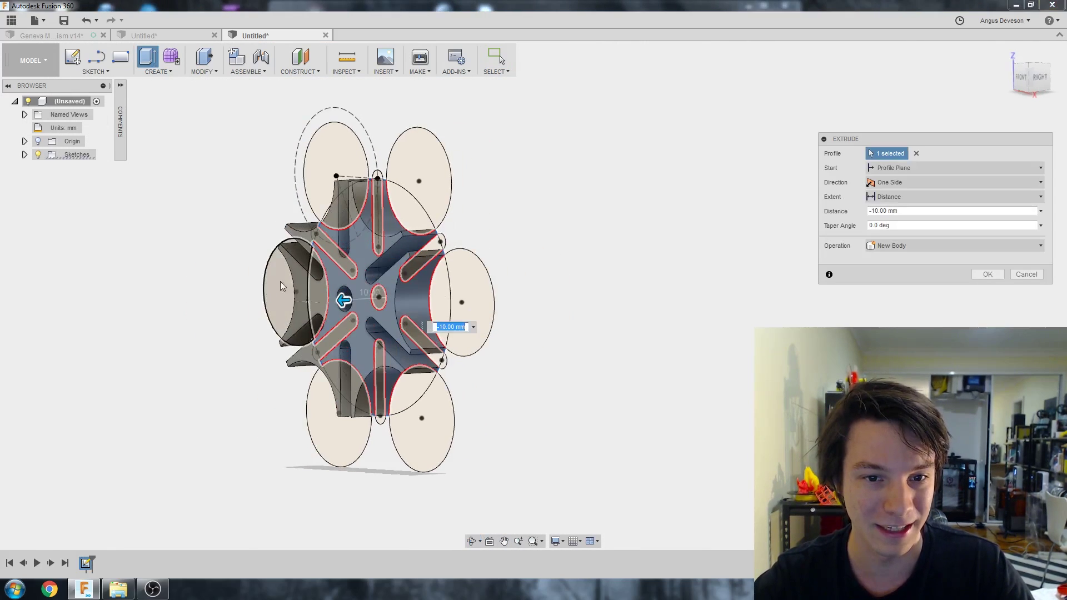
{"action": "middle_click_drag", "start_coordinate": [280, 282], "coordinate": [339, 280], "text": "shift"}
{"action": "scroll", "coordinate": [349, 219], "scroll_direction": "up", "scroll_amount": 3}
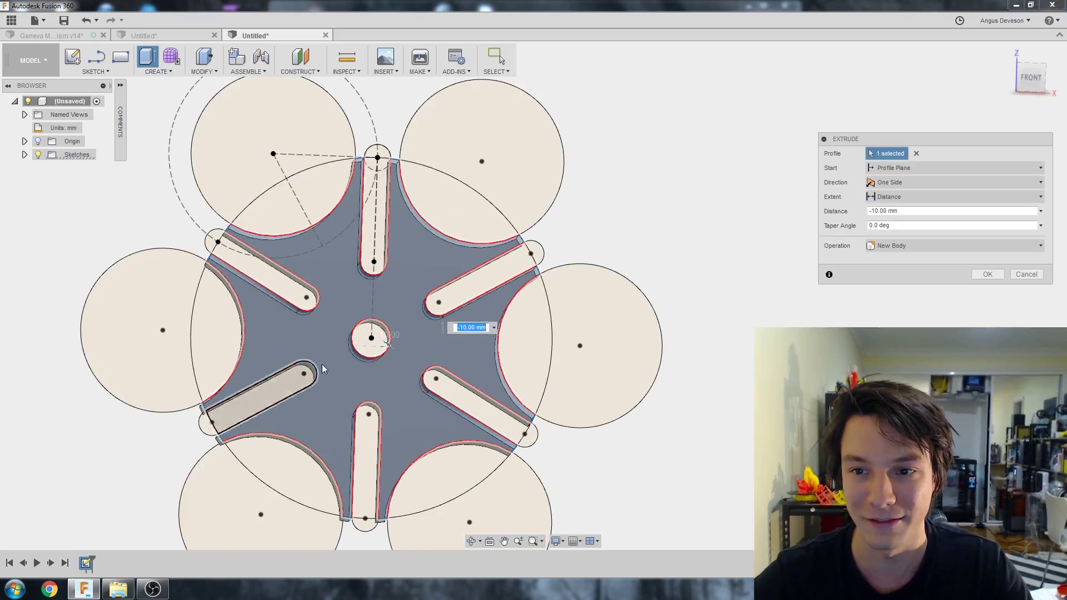
{"action": "scroll", "coordinate": [329, 327], "scroll_direction": "down", "scroll_amount": 2}
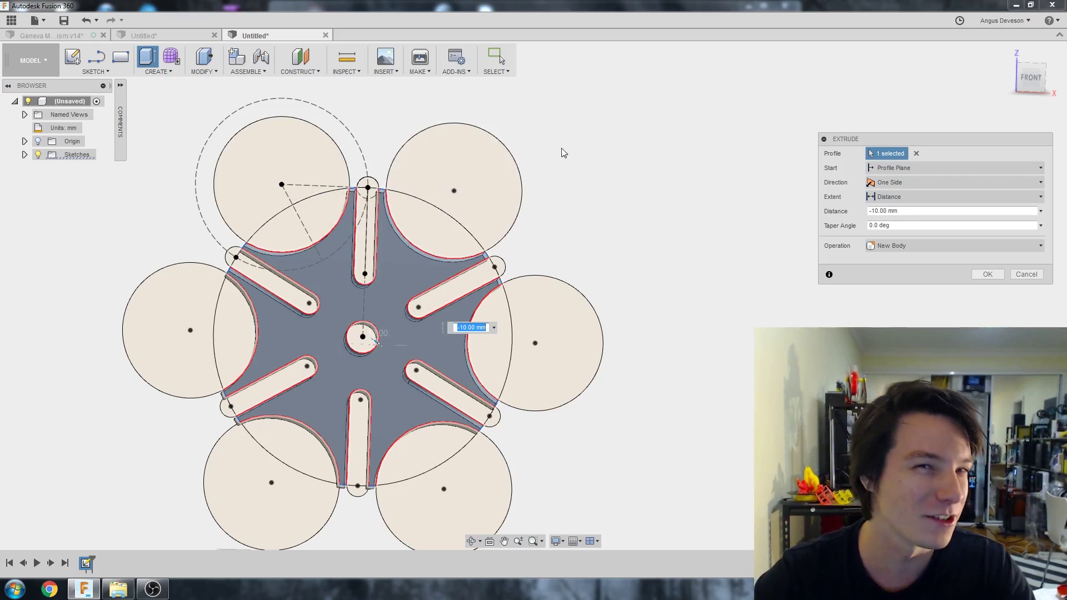
{"action": "mouse_move", "coordinate": [359, 271]}
{"action": "middle_mouse_down", "text": "shift"}
{"action": "mouse_move", "coordinate": [367, 261]}
{"action": "mouse_move", "coordinate": [357, 279]}
{"action": "middle_mouse_up", "text": "shift"}
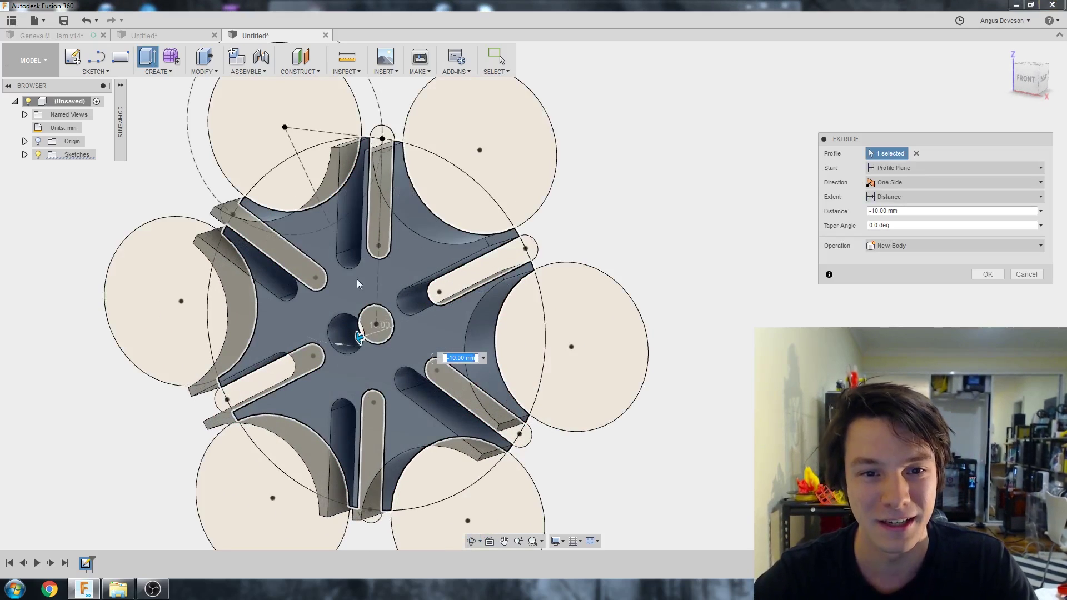
{"action": "scroll", "coordinate": [401, 275], "scroll_direction": "down", "scroll_amount": 1}
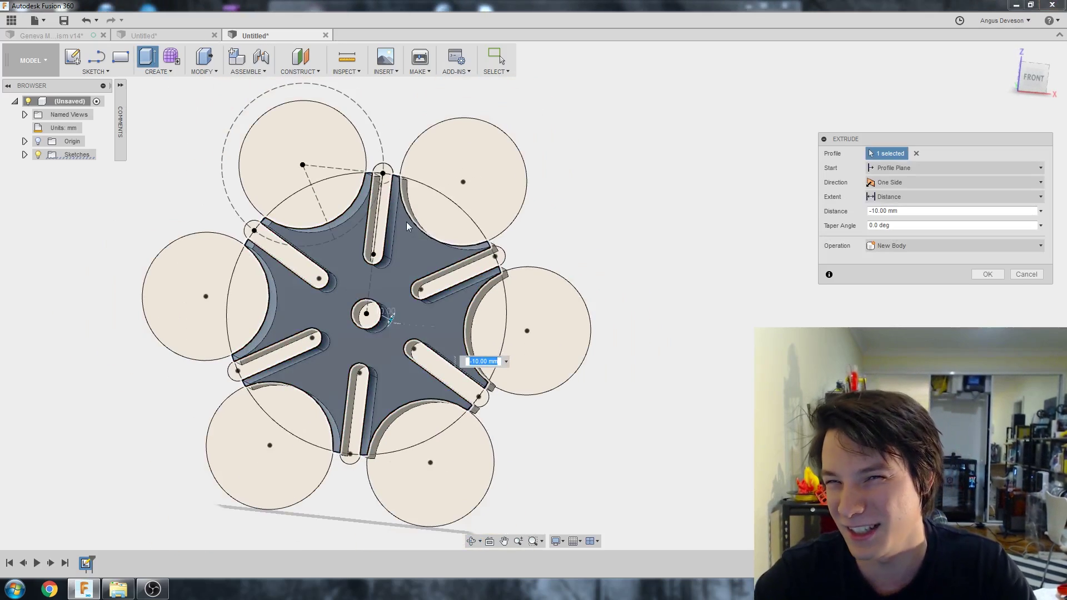
{"action": "middle_click_drag", "start_coordinate": [407, 221], "coordinate": [373, 286], "text": "shift"}
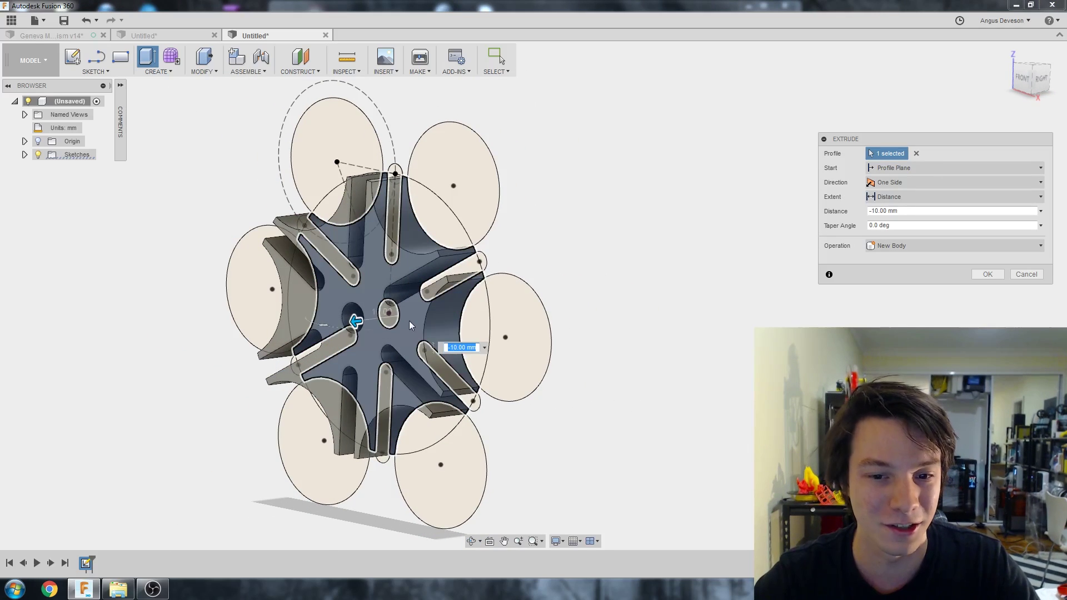
{"action": "key", "text": "Return"}
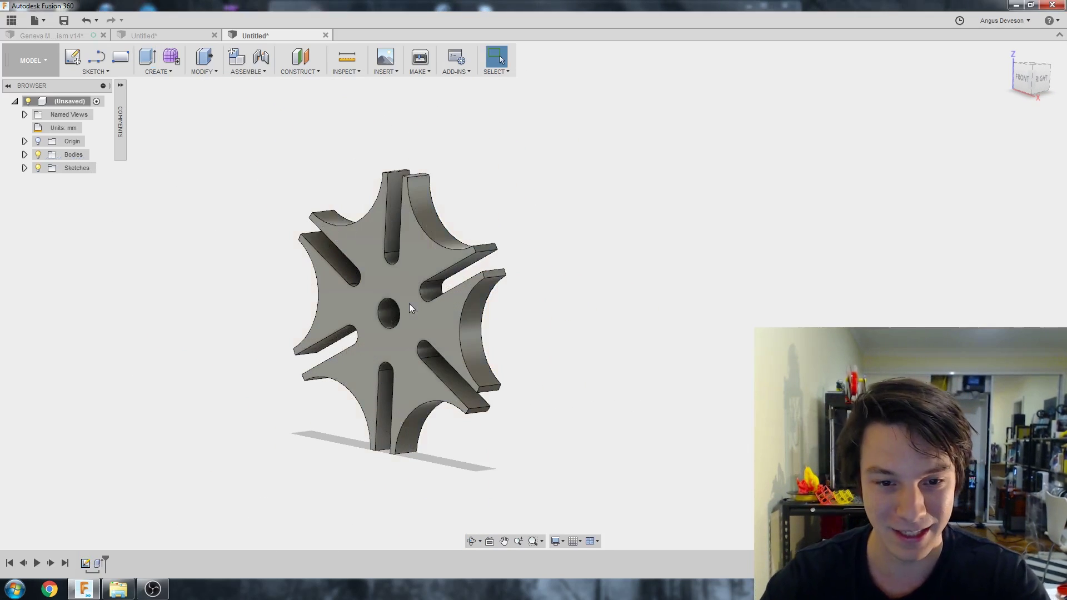
Step: Examine the extruded Geneva wheel's slots, concave cutouts and centre hole from an angle and from the front
{"action": "middle_click_drag", "start_coordinate": [406, 304], "coordinate": [386, 271], "text": "shift"}
{"action": "scroll", "coordinate": [448, 283], "scroll_direction": "up", "scroll_amount": 2}
{"action": "scroll", "coordinate": [405, 283], "scroll_direction": "down", "scroll_amount": 2}
{"action": "middle_click_drag", "start_coordinate": [386, 270], "coordinate": [317, 299]}
{"action": "scroll", "coordinate": [308, 264], "scroll_direction": "down", "scroll_amount": 2}
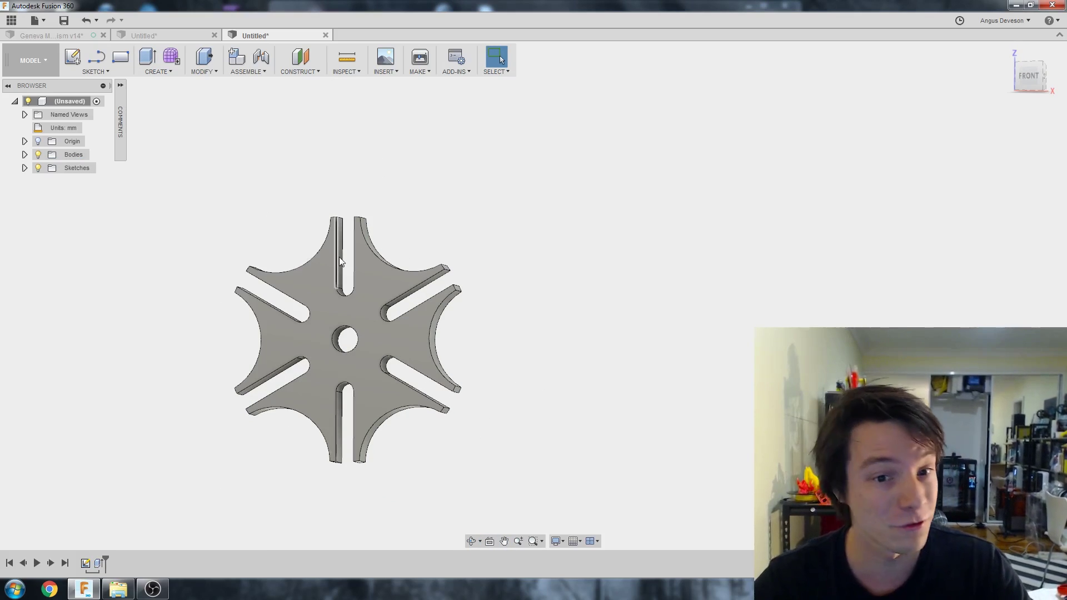
{"action": "scroll", "coordinate": [339, 257], "scroll_direction": "down", "scroll_amount": 1}
{"action": "middle_click_drag", "start_coordinate": [330, 252], "coordinate": [347, 262], "text": "shift"}
{"action": "scroll", "coordinate": [348, 261], "scroll_direction": "up", "scroll_amount": 1}
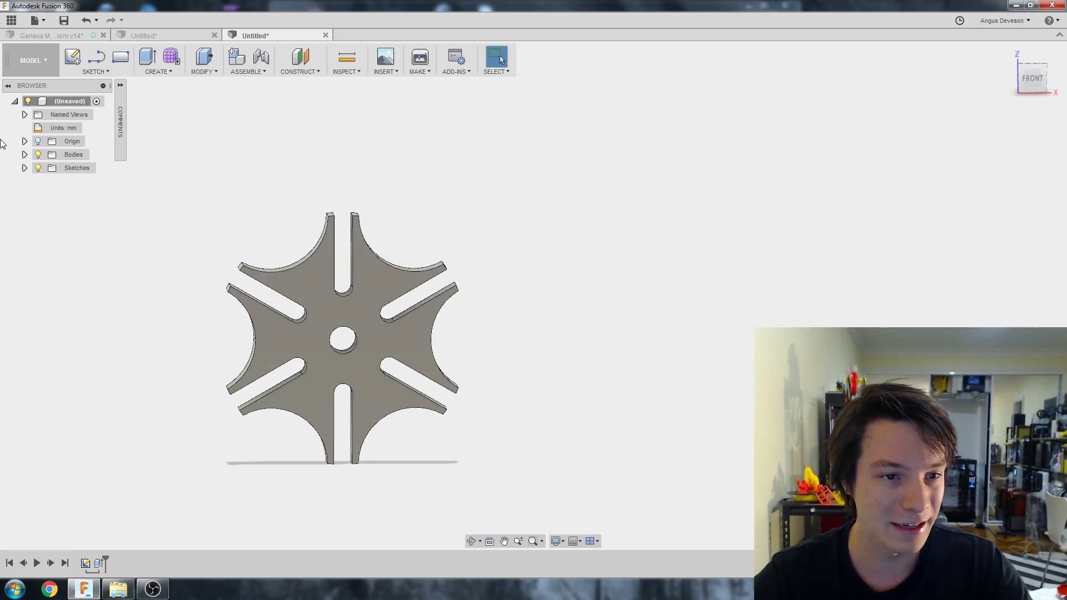
Step: Make the Geneva wheel's sketch, Sketch1, visible again over the extruded body
{"action": "left_click", "coordinate": [24, 169]}
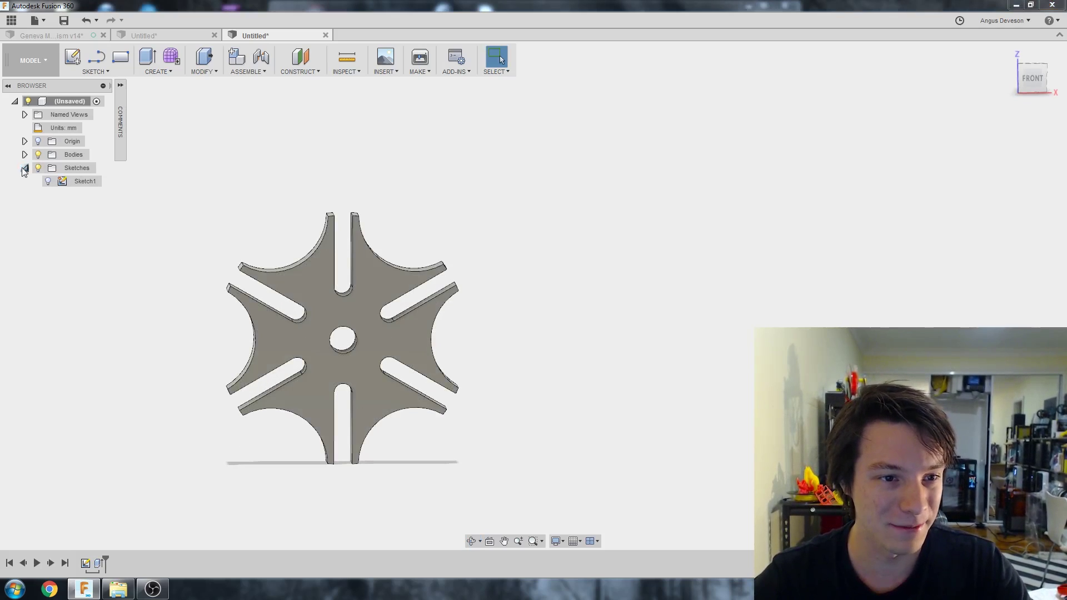
{"action": "left_click", "coordinate": [47, 181]}
{"action": "left_click", "coordinate": [82, 182]}
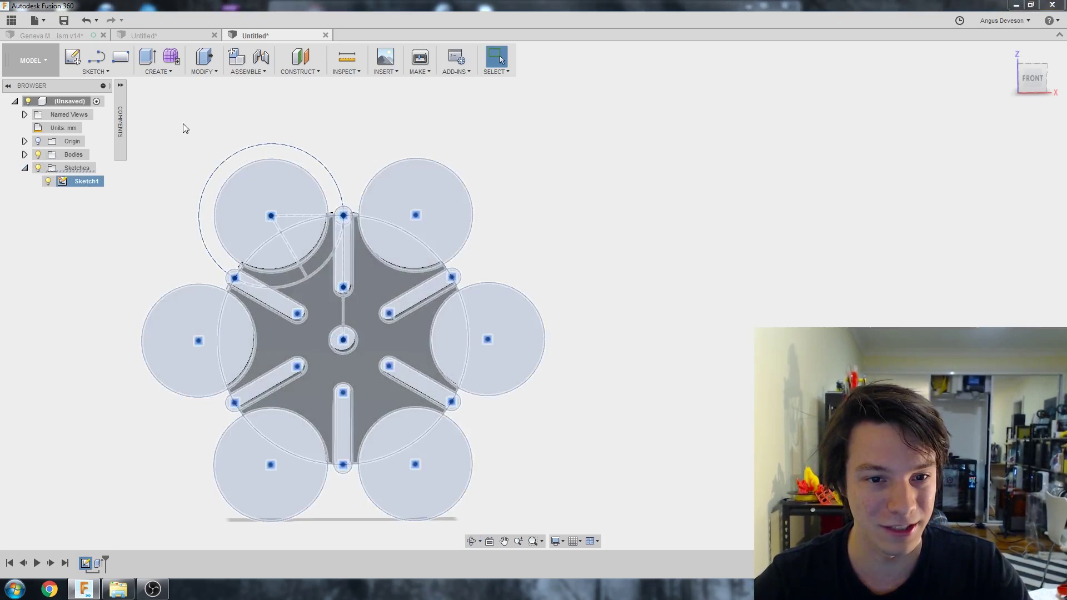
{"action": "left_click", "coordinate": [189, 184]}
{"action": "scroll", "coordinate": [191, 185], "scroll_direction": "down", "scroll_amount": 1}
{"action": "middle_click_drag", "start_coordinate": [200, 187], "coordinate": [219, 229]}
{"action": "scroll", "coordinate": [219, 229], "scroll_direction": "up", "scroll_amount": 2}
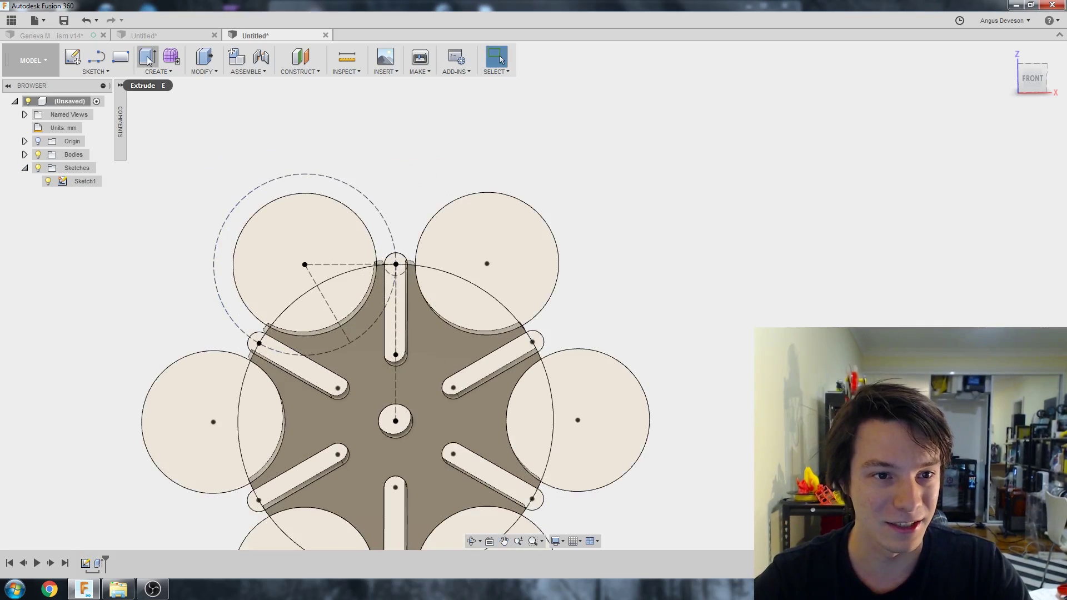
{"action": "left_click", "coordinate": [148, 58]}
{"action": "scroll", "coordinate": [344, 281], "scroll_direction": "up", "scroll_amount": 2}
{"action": "scroll", "coordinate": [350, 272], "scroll_direction": "up", "scroll_amount": 1}
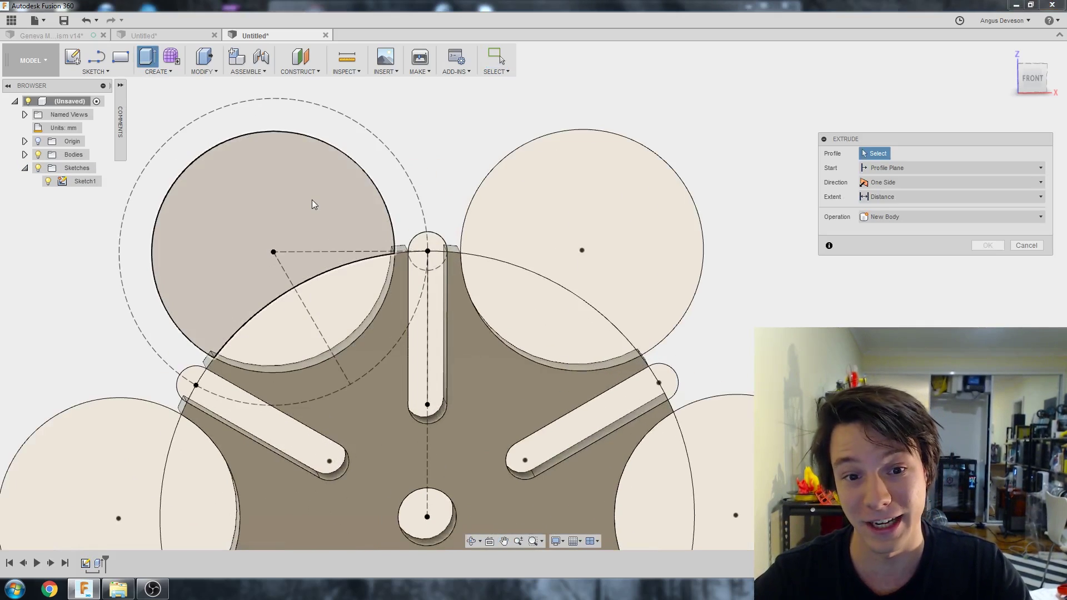
{"action": "left_click", "coordinate": [312, 201]}
{"action": "left_click", "coordinate": [350, 299]}
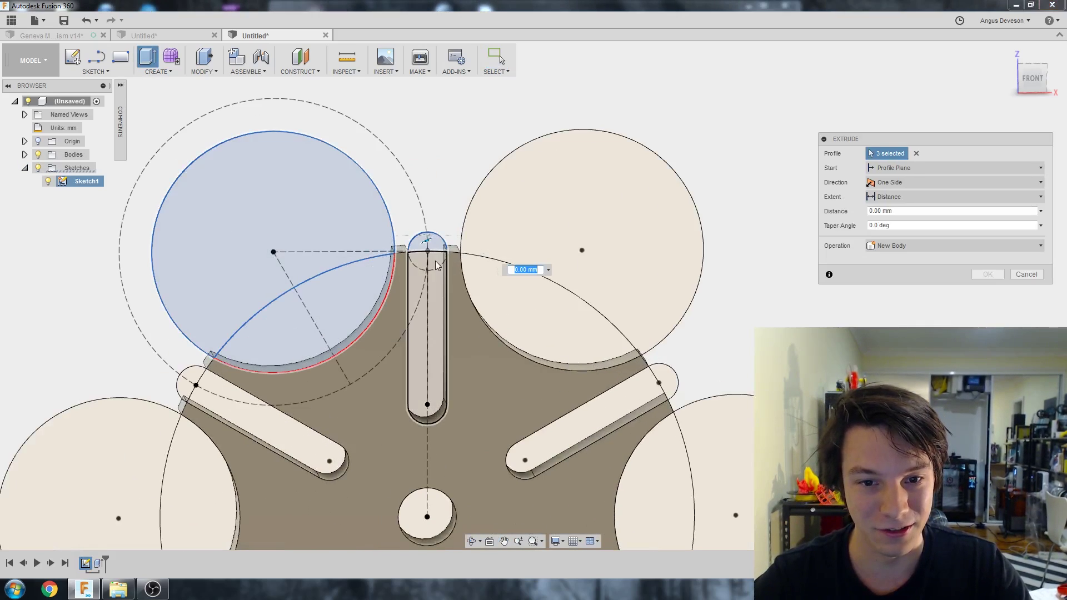
{"action": "left_click", "coordinate": [427, 243]}
{"action": "scroll", "coordinate": [423, 243], "scroll_direction": "up", "scroll_amount": 2}
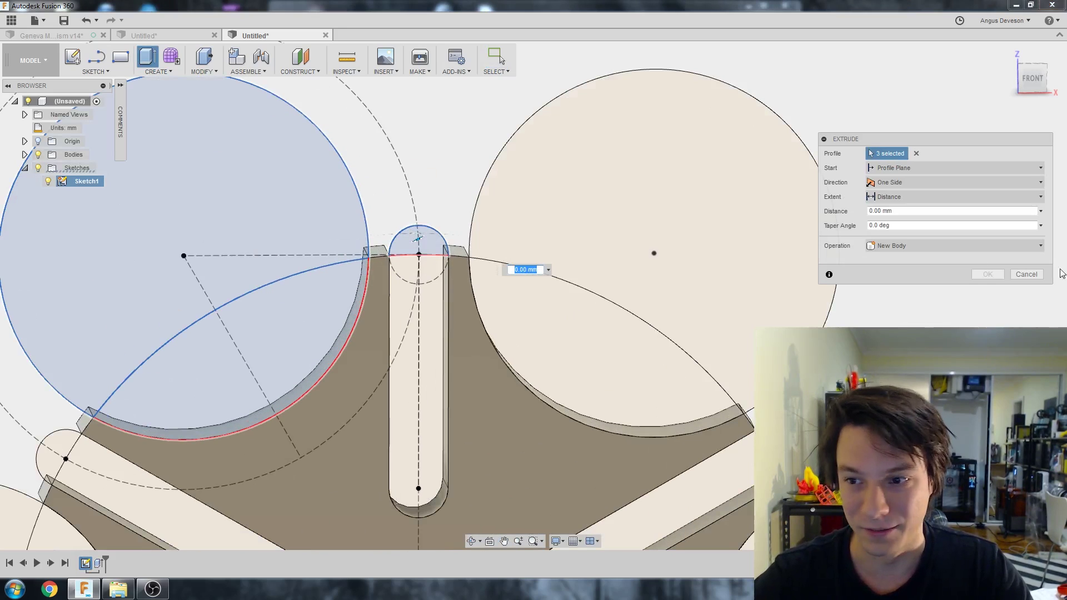
{"action": "left_click", "coordinate": [1026, 274]}
Step: Reopen Sketch1 for editing and turn the 4 mm construction circle at the upper slot's outer end into normal sketch geometry
{"action": "scroll", "coordinate": [364, 254], "scroll_direction": "down", "scroll_amount": 3}
{"action": "middle_click_drag", "start_coordinate": [338, 263], "coordinate": [361, 170], "text": "shift"}
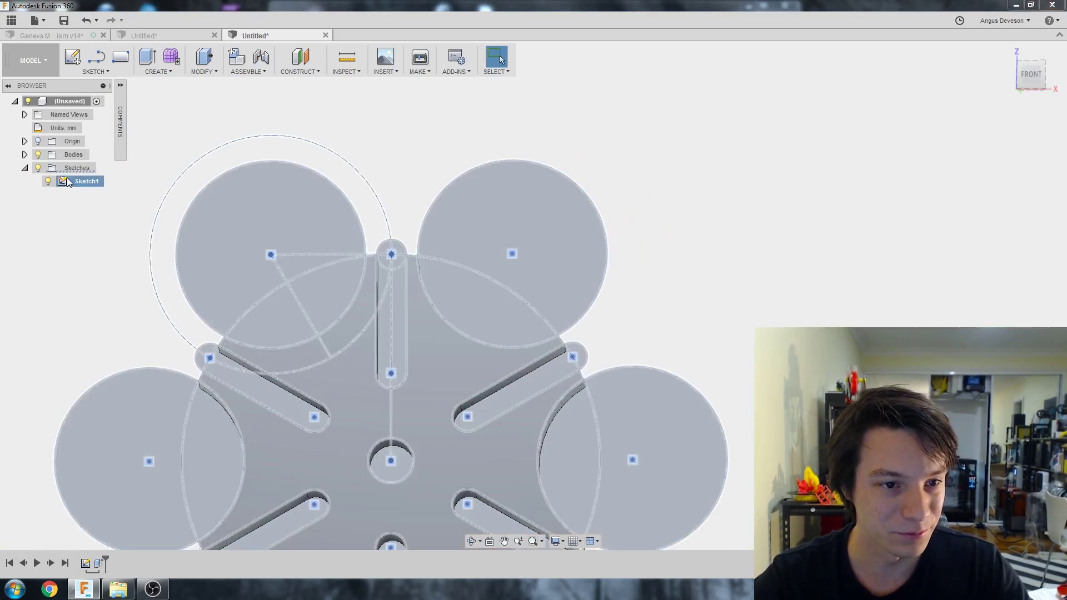
{"action": "right_click", "coordinate": [66, 178]}
{"action": "left_click", "coordinate": [425, 104]}
{"action": "scroll", "coordinate": [490, 198], "scroll_direction": "down", "scroll_amount": 2}
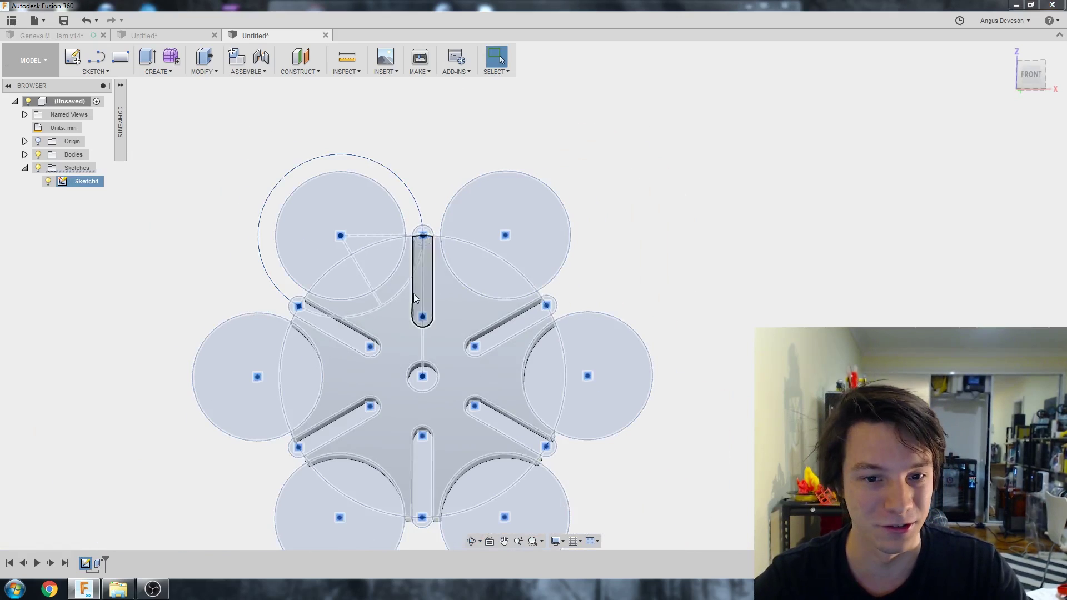
{"action": "key", "text": "Escape"}
{"action": "right_click", "coordinate": [78, 180]}
{"action": "left_click", "coordinate": [106, 204]}
{"action": "scroll", "coordinate": [401, 305], "scroll_direction": "up", "scroll_amount": 5}
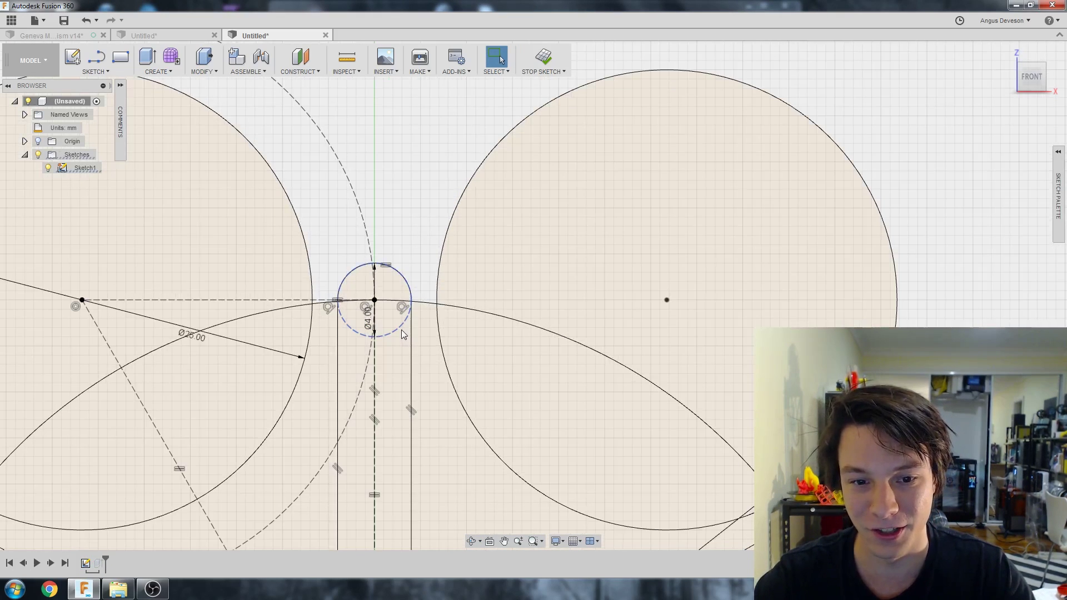
{"action": "right_click", "coordinate": [399, 330]}
{"action": "left_click", "coordinate": [381, 410]}
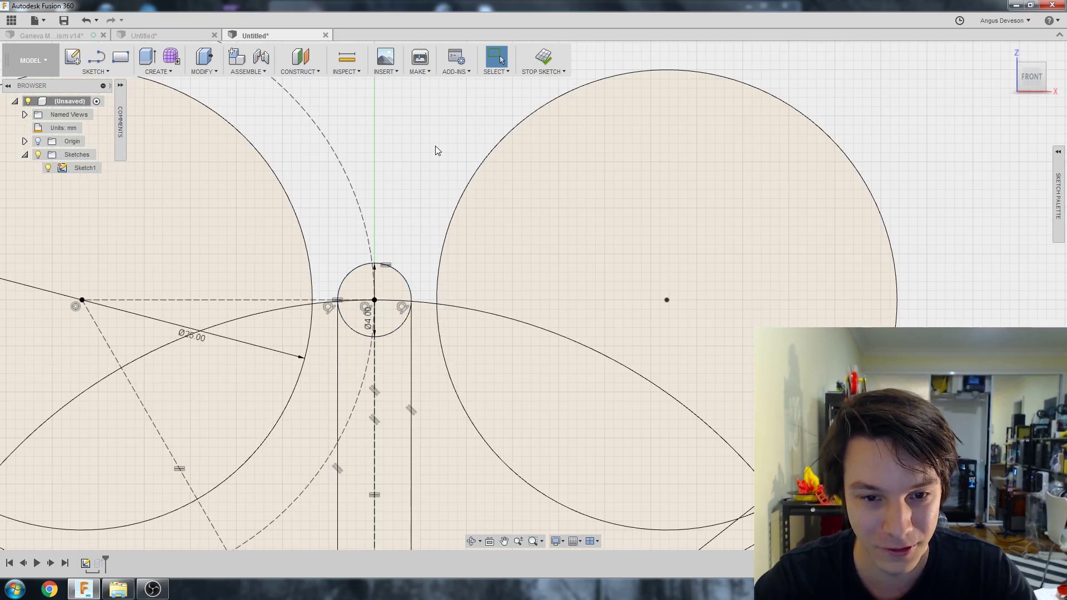
Step: Finish the sketch and extrude the full upper-left disc circle and the pin circle by 6 mm as new bodies
{"action": "scroll", "coordinate": [422, 183], "scroll_direction": "down", "scroll_amount": 3}
{"action": "left_click", "coordinate": [543, 58]}
{"action": "scroll", "coordinate": [385, 278], "scroll_direction": "down", "scroll_amount": 3}
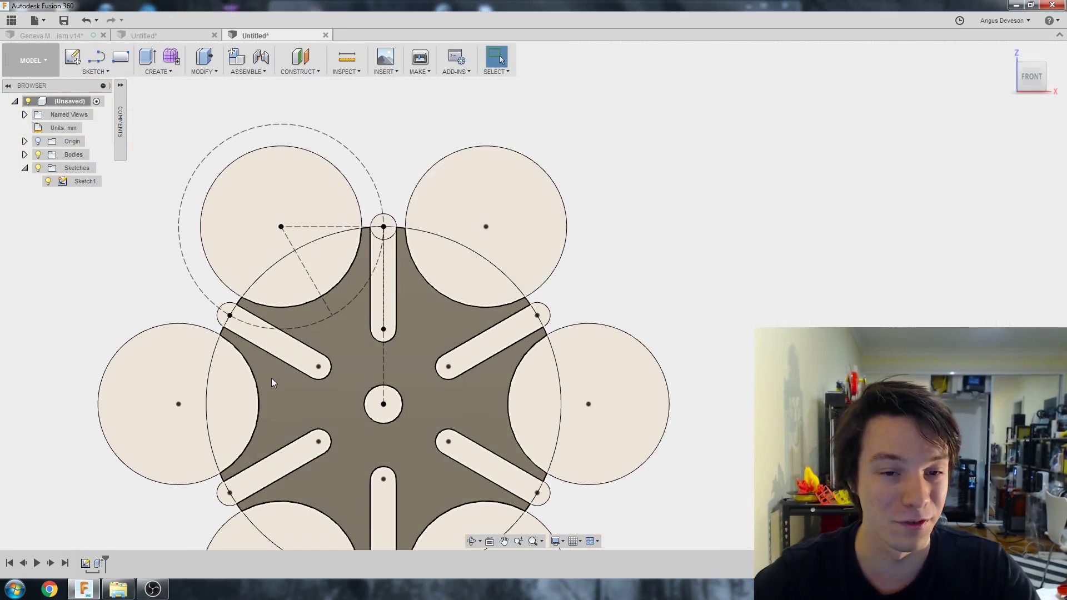
{"action": "left_click", "coordinate": [144, 62]}
{"action": "left_click", "coordinate": [273, 214]}
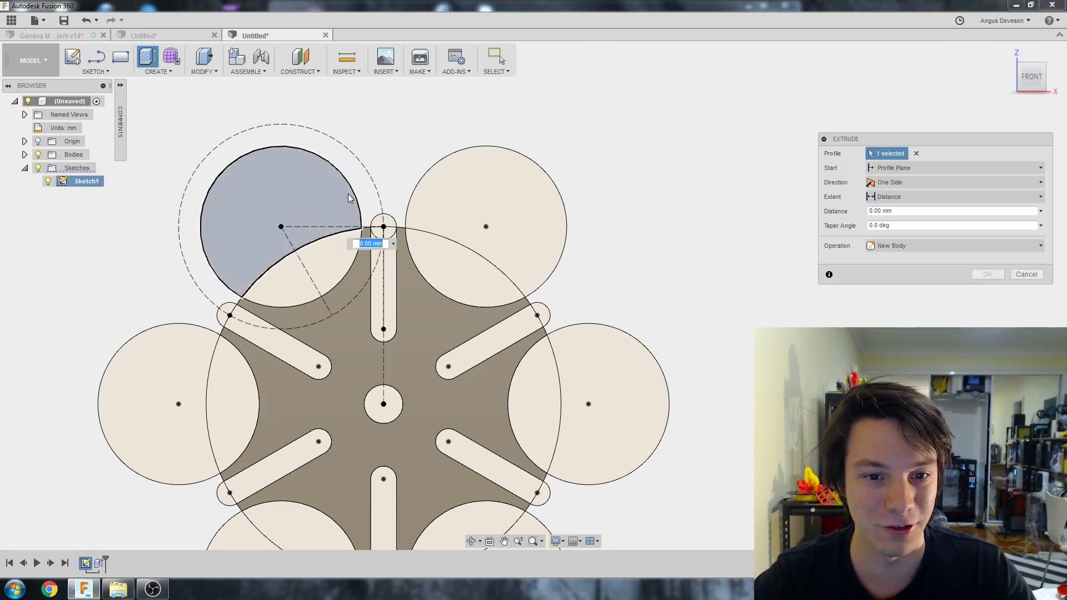
{"action": "left_click", "coordinate": [305, 274]}
{"action": "left_click", "coordinate": [384, 234]}
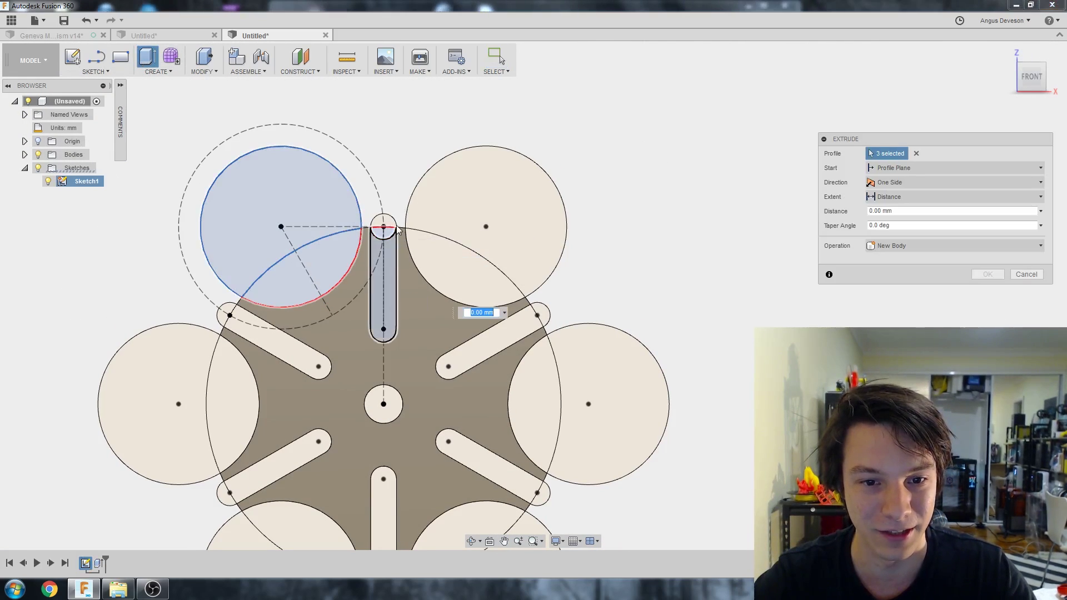
{"action": "left_click", "coordinate": [343, 245]}
{"action": "middle_click_drag", "start_coordinate": [344, 245], "coordinate": [272, 260], "text": "shift"}
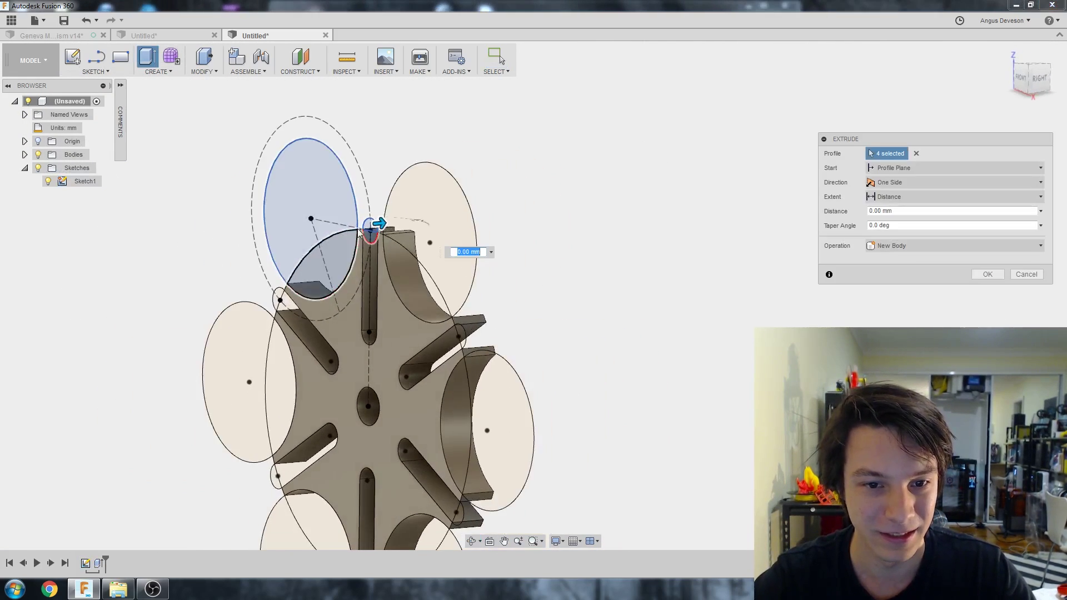
{"action": "left_click_drag", "start_coordinate": [380, 226], "coordinate": [406, 223]}
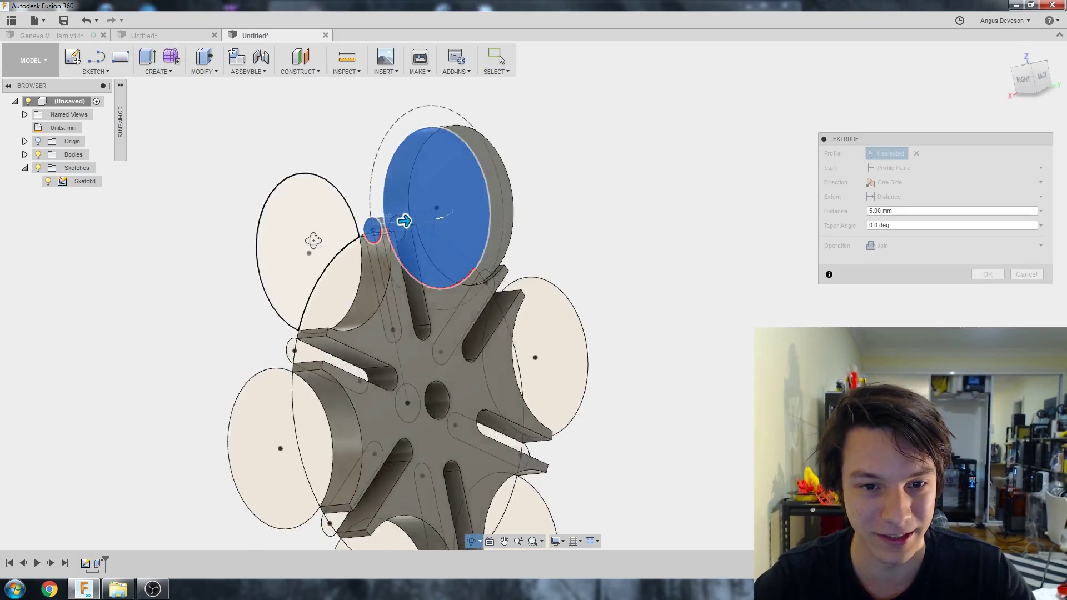
{"action": "middle_click_drag", "start_coordinate": [313, 240], "coordinate": [433, 246], "text": "shift"}
{"action": "type", "text": "6"}
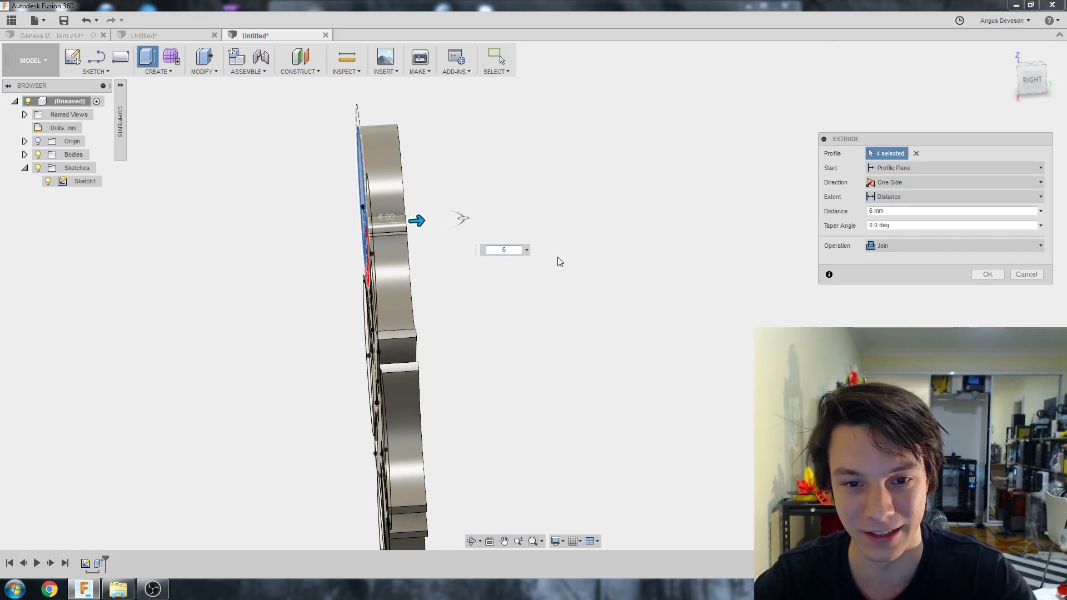
{"action": "left_click", "coordinate": [899, 249]}
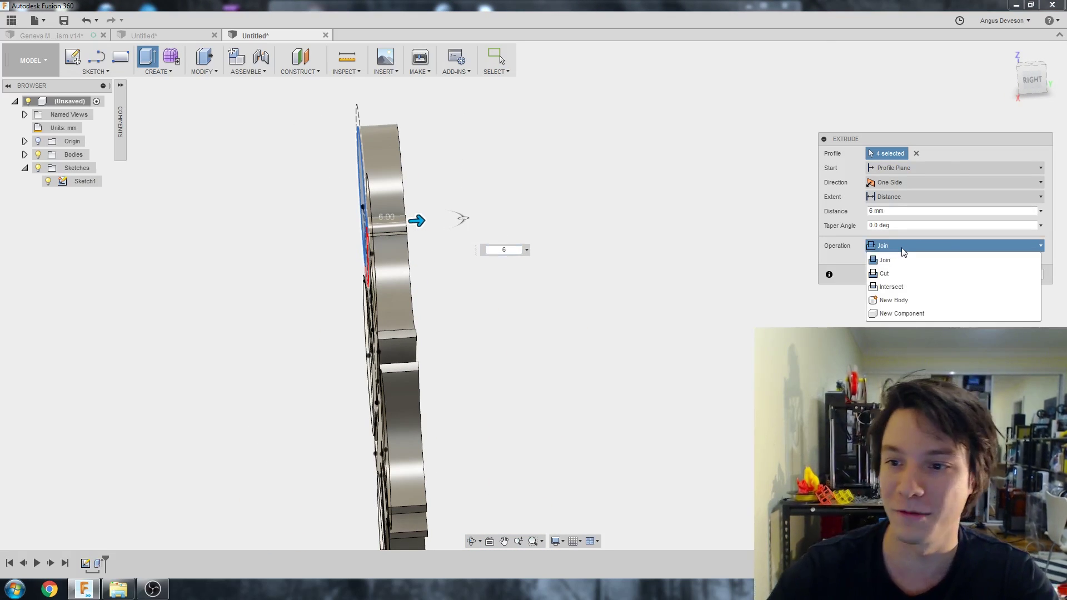
{"action": "left_click", "coordinate": [898, 299]}
{"action": "left_click", "coordinate": [988, 275]}
Step: Start a new sketch on the back face of the extruded disc
{"action": "scroll", "coordinate": [259, 344], "scroll_direction": "down", "scroll_amount": 2}
{"action": "middle_click_drag", "start_coordinate": [259, 344], "coordinate": [195, 291], "text": "shift"}
{"action": "scroll", "coordinate": [346, 321], "scroll_direction": "up", "scroll_amount": 3}
{"action": "scroll", "coordinate": [527, 268], "scroll_direction": "up", "scroll_amount": 2}
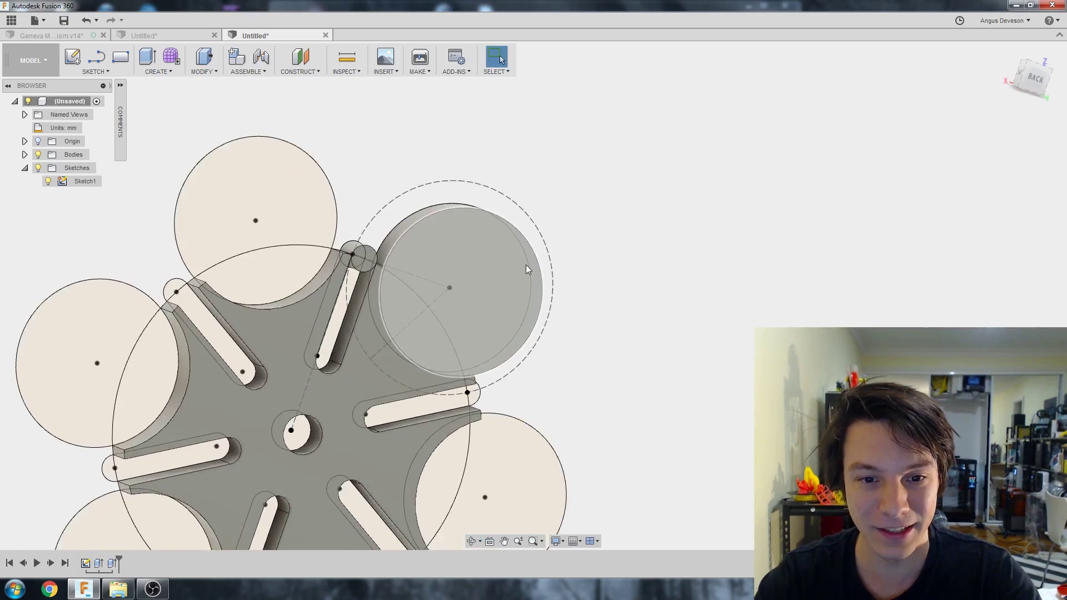
{"action": "middle_click_drag", "start_coordinate": [526, 264], "coordinate": [489, 259], "text": "shift"}
{"action": "left_click", "coordinate": [489, 258]}
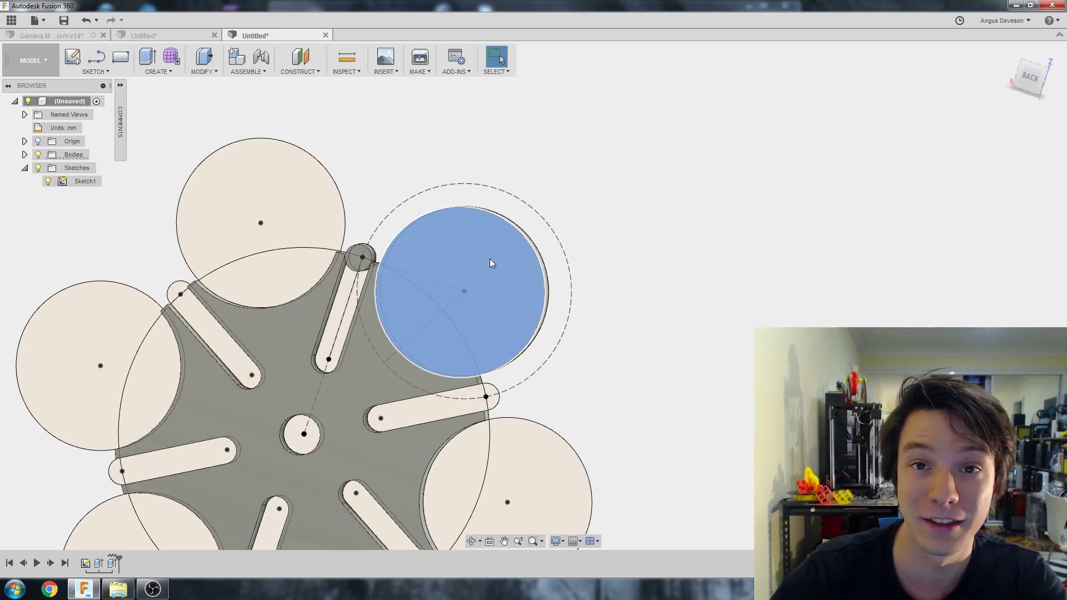
{"action": "scroll", "coordinate": [474, 259], "scroll_direction": "down", "scroll_amount": 2}
{"action": "left_click", "coordinate": [72, 56]}
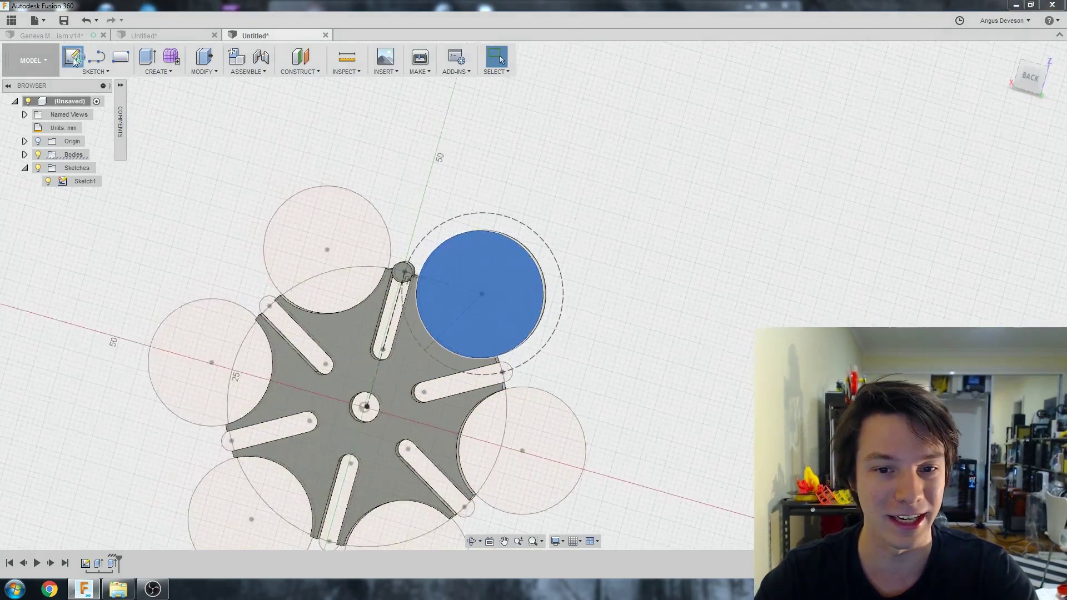
Step: Sketch a circle centred on the pin and a larger circle from the disc's centre through the pin's centre, and finish the sketch
{"action": "key", "text": "c"}
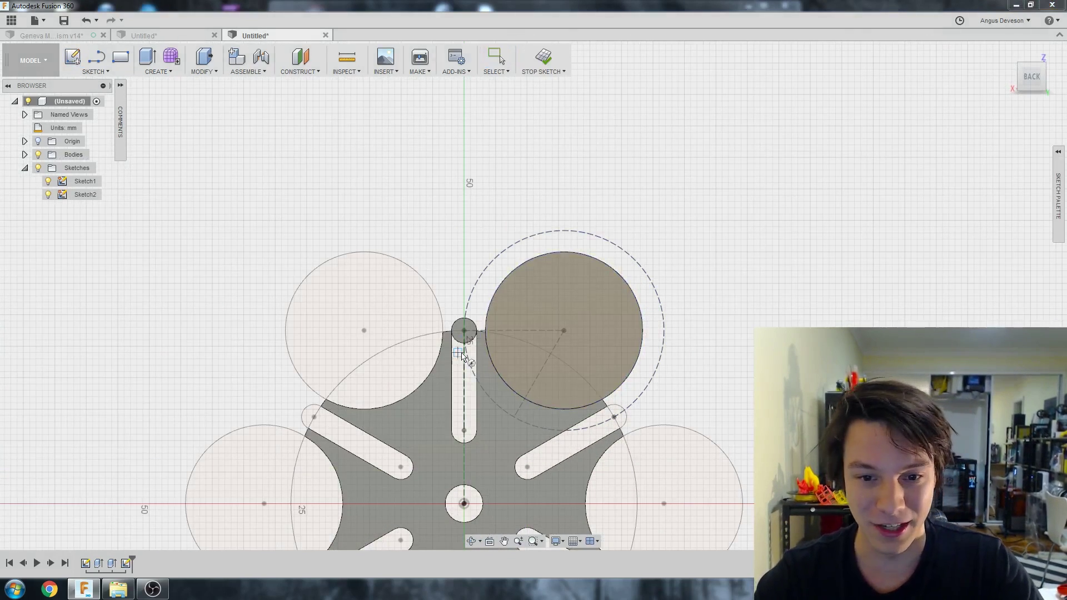
{"action": "left_click", "coordinate": [464, 331]}
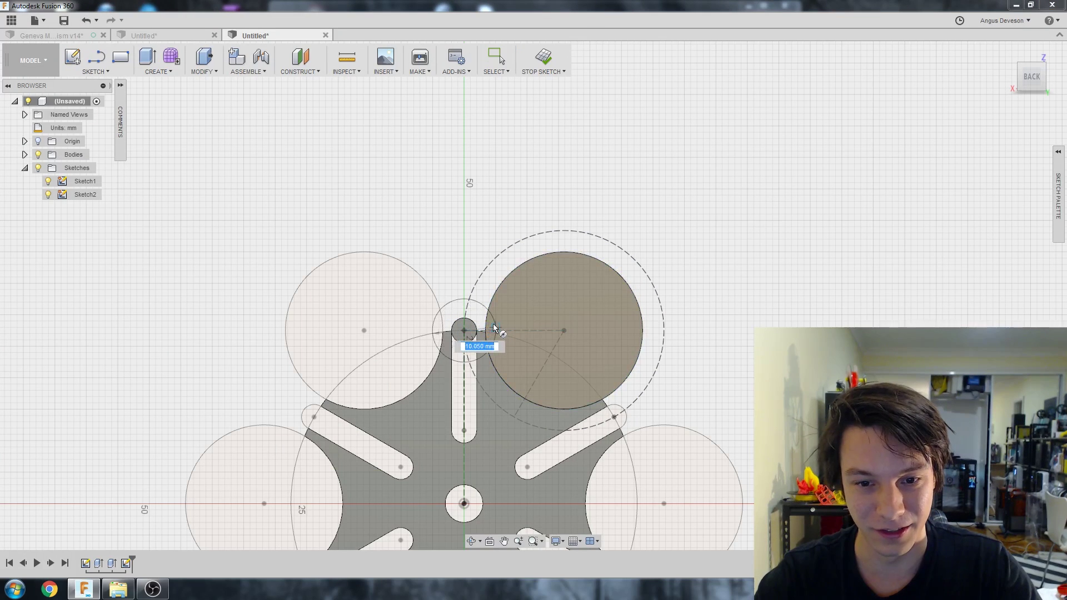
{"action": "left_click", "coordinate": [491, 327]}
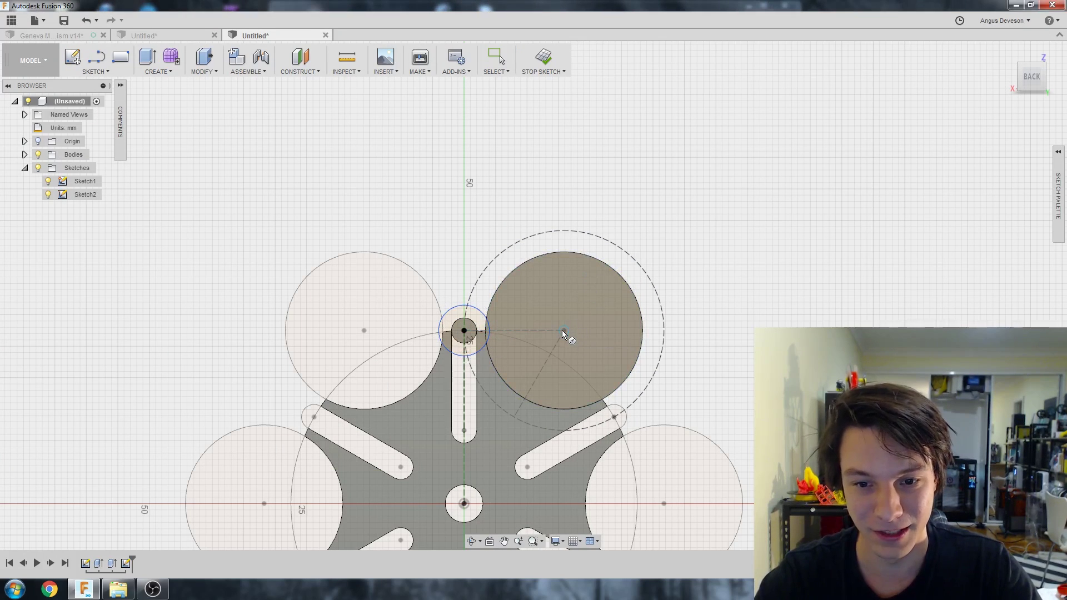
{"action": "left_click", "coordinate": [564, 332]}
{"action": "left_click", "coordinate": [465, 330]}
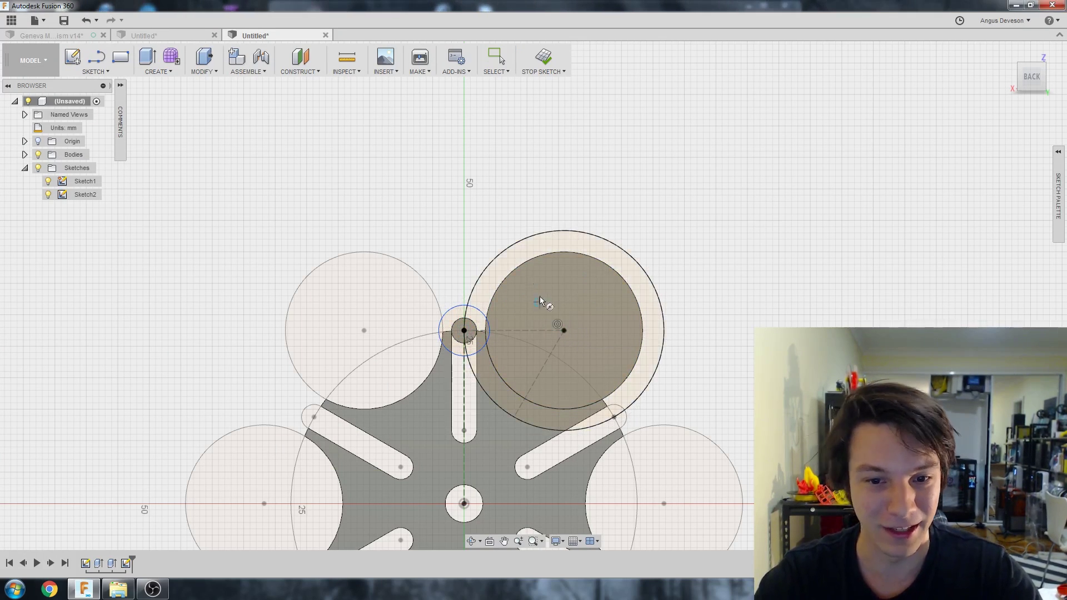
{"action": "key", "text": "Escape"}
{"action": "scroll", "coordinate": [461, 319], "scroll_direction": "down", "scroll_amount": 2}
{"action": "middle_click_drag", "start_coordinate": [463, 318], "coordinate": [483, 314], "text": "shift"}
{"action": "scroll", "coordinate": [483, 315], "scroll_direction": "up", "scroll_amount": 3}
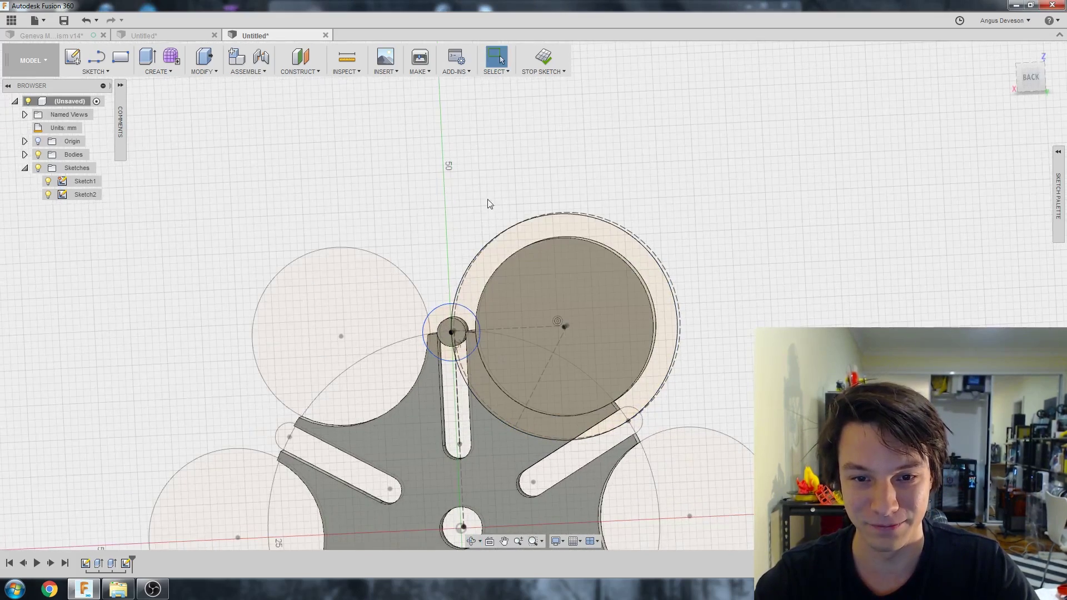
{"action": "left_click", "coordinate": [543, 57]}
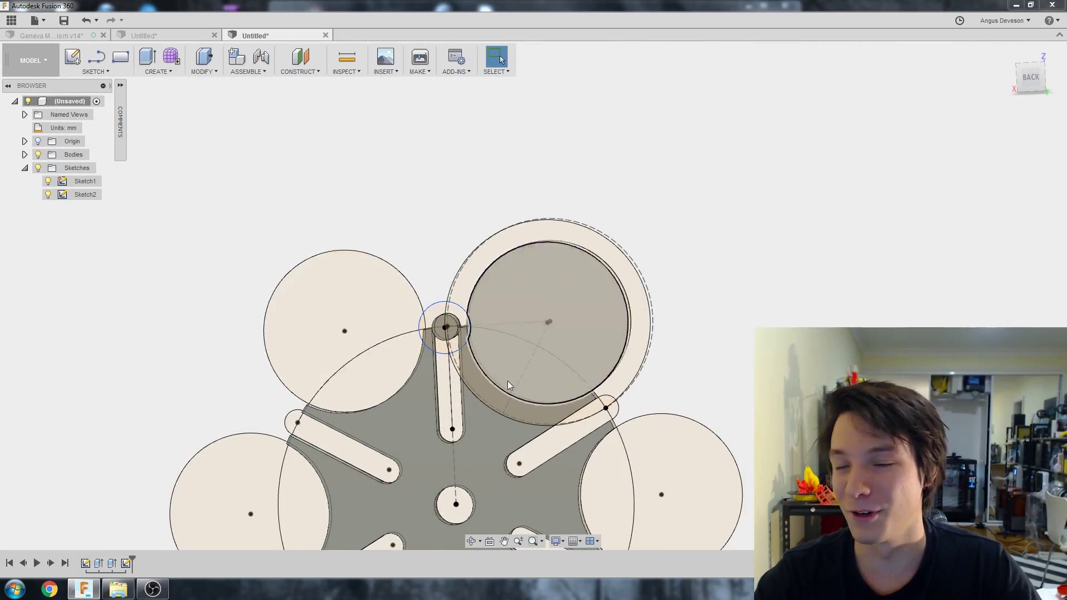
Step: Set up a 3 mm joined extrusion of the outer ring, the circle around the pin and the inner disc area
{"action": "key", "text": "e"}
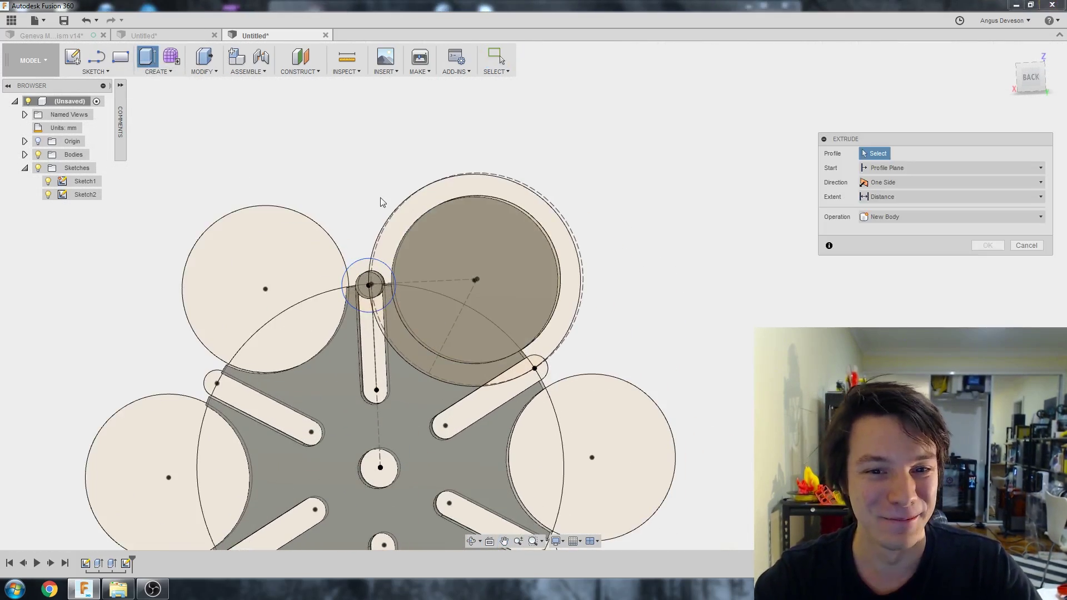
{"action": "left_click", "coordinate": [408, 212]}
{"action": "left_click", "coordinate": [358, 286]}
{"action": "left_click", "coordinate": [379, 282]}
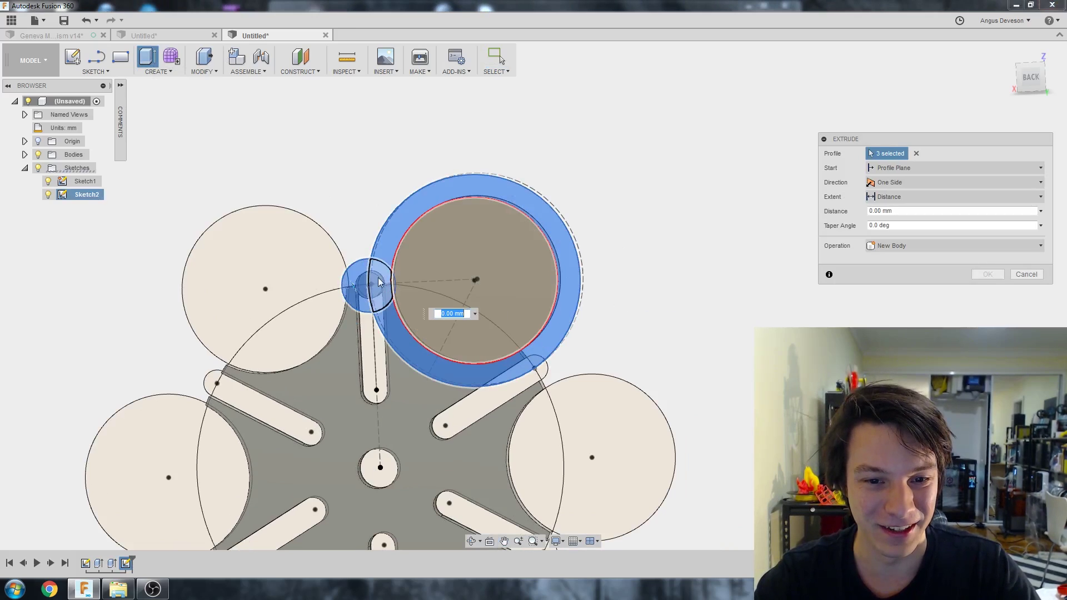
{"action": "left_click", "coordinate": [424, 248]}
{"action": "middle_click_drag", "start_coordinate": [425, 248], "coordinate": [383, 303], "text": "shift"}
{"action": "left_click_drag", "start_coordinate": [437, 305], "coordinate": [426, 313]}
{"action": "middle_click_drag", "start_coordinate": [351, 272], "coordinate": [283, 356], "text": "shift"}
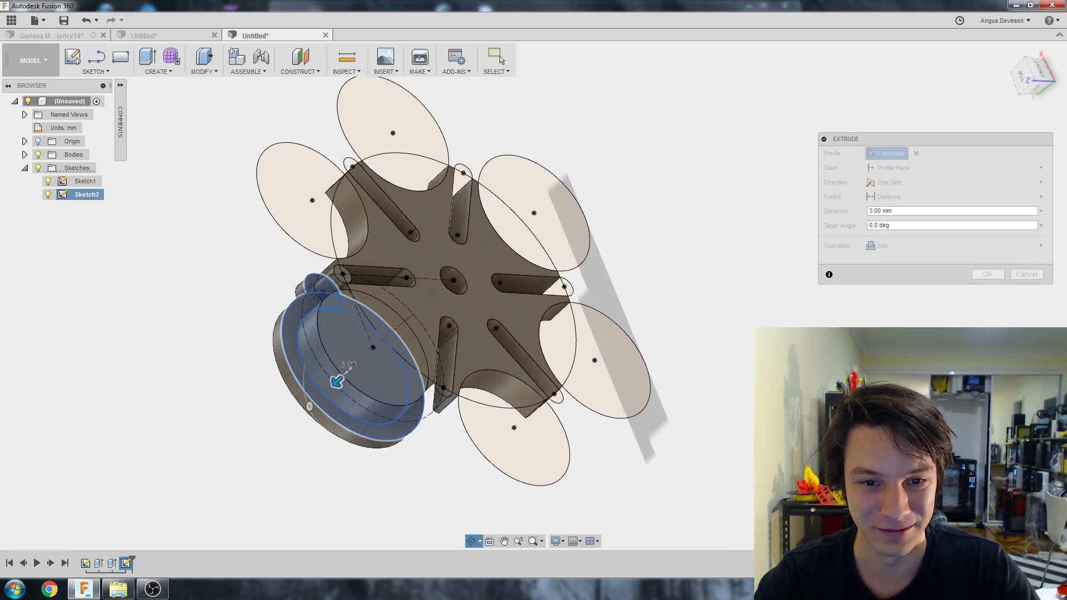
{"action": "middle_click_drag", "start_coordinate": [336, 381], "coordinate": [517, 259], "text": "shift"}
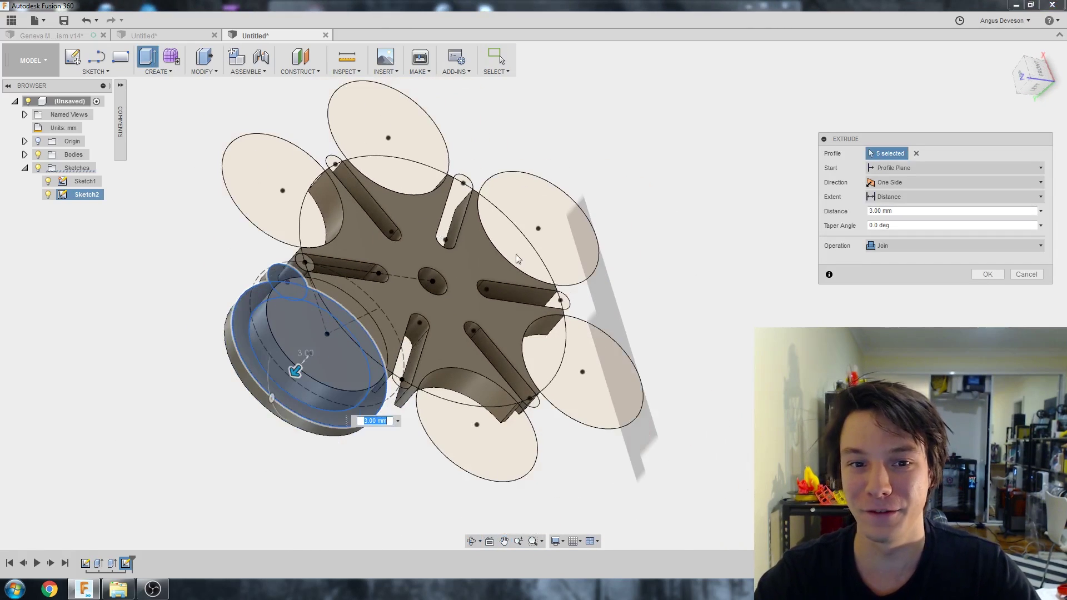
{"action": "scroll", "coordinate": [517, 256], "scroll_direction": "up", "scroll_amount": 3}
{"action": "scroll", "coordinate": [304, 302], "scroll_direction": "down", "scroll_amount": 3}
{"action": "middle_click_drag", "start_coordinate": [304, 303], "coordinate": [269, 308], "text": "shift"}
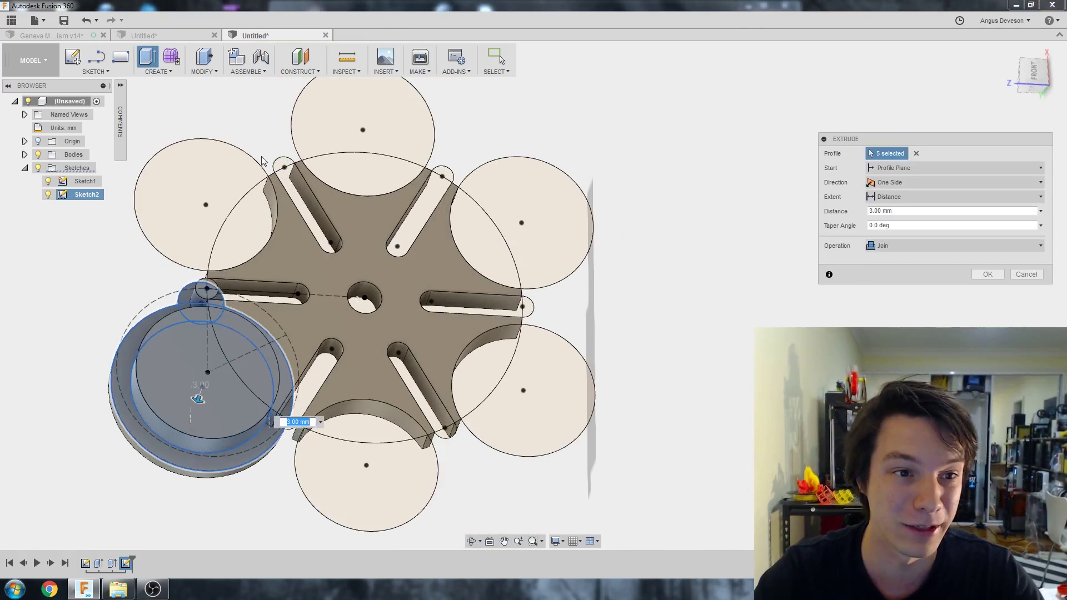
Step: Hide the wheel body, Body1, and complete the 3 mm extrusion joining the disc and pin into one part
{"action": "left_click", "coordinate": [25, 155]}
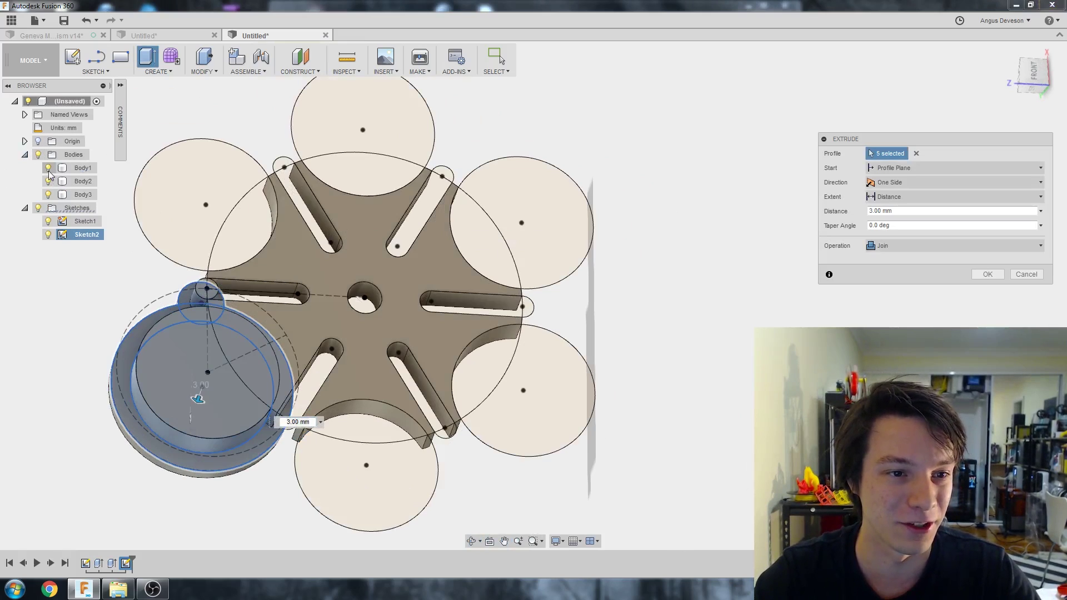
{"action": "left_click", "coordinate": [48, 169]}
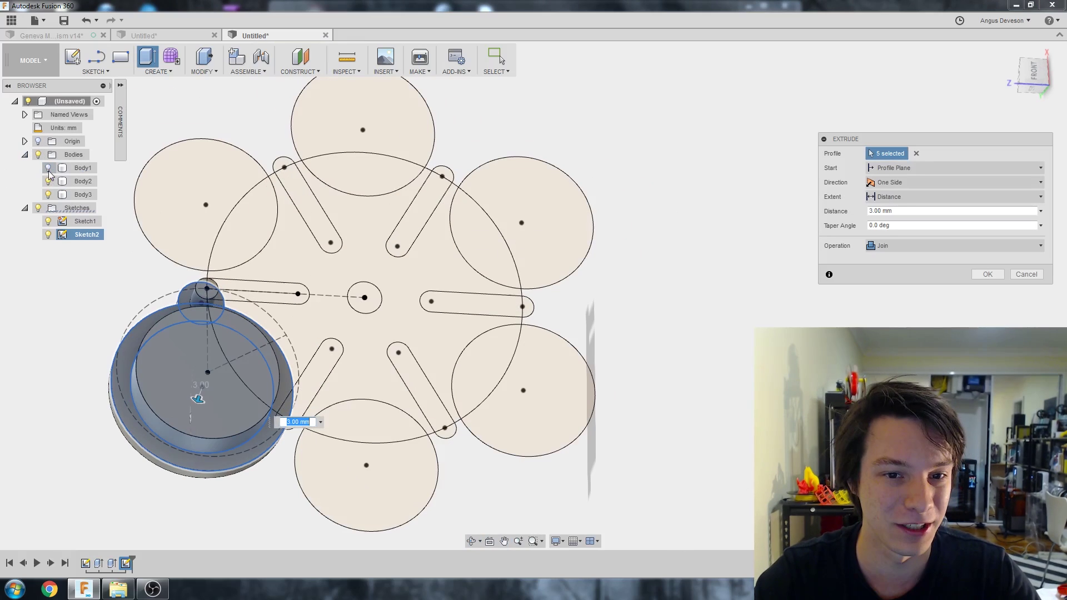
{"action": "left_click", "coordinate": [987, 274]}
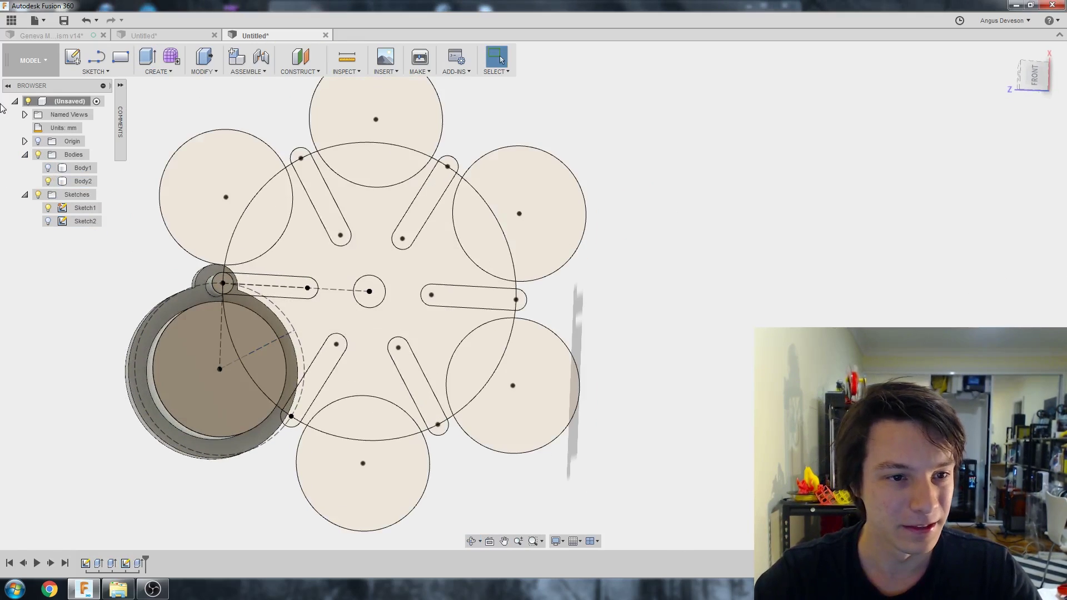
Step: Show the wheel body, Body1, again and hide all sketches
{"action": "left_click", "coordinate": [48, 167]}
{"action": "scroll", "coordinate": [173, 264], "scroll_direction": "down", "scroll_amount": 1}
{"action": "middle_click_drag", "start_coordinate": [172, 259], "coordinate": [122, 256], "text": "shift"}
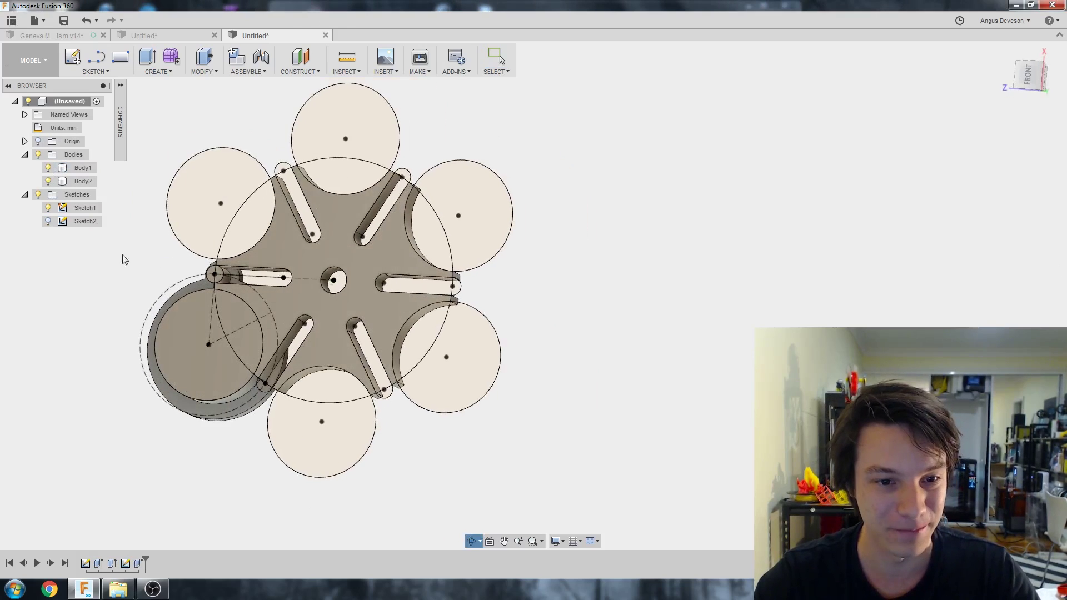
{"action": "left_click", "coordinate": [38, 194]}
{"action": "middle_click_drag", "start_coordinate": [241, 259], "coordinate": [258, 329], "text": "shift"}
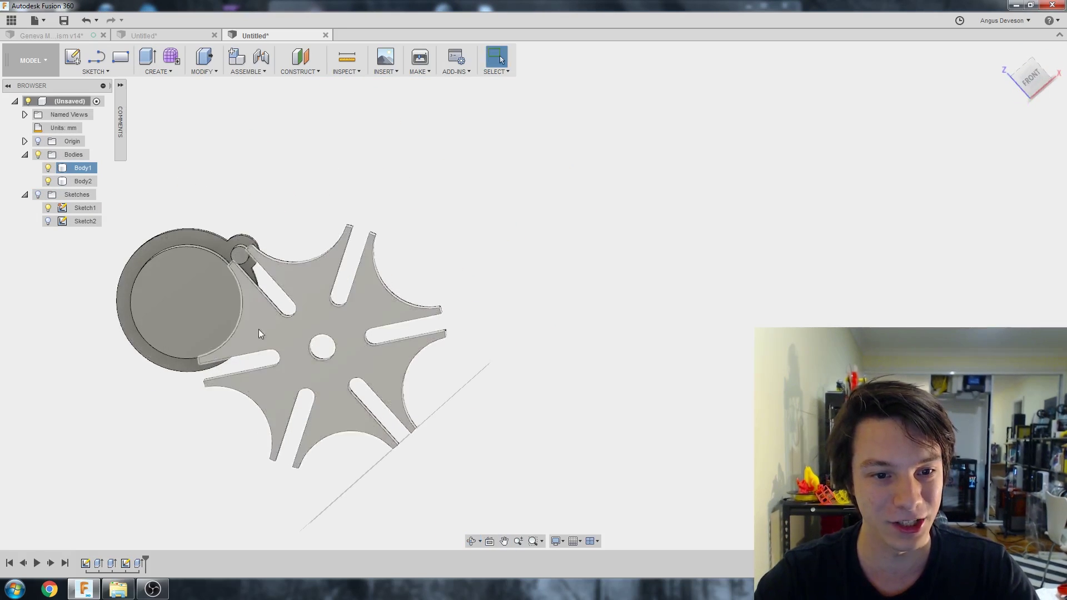
{"action": "key", "text": "Escape"}
Step: Examine how the drive pin meets the wheel's slot and the disc meets the concave cutout, and highlight Sketch1 for comparison
{"action": "scroll", "coordinate": [158, 314], "scroll_direction": "up", "scroll_amount": 2}
{"action": "middle_click_drag", "start_coordinate": [157, 315], "coordinate": [218, 342]}
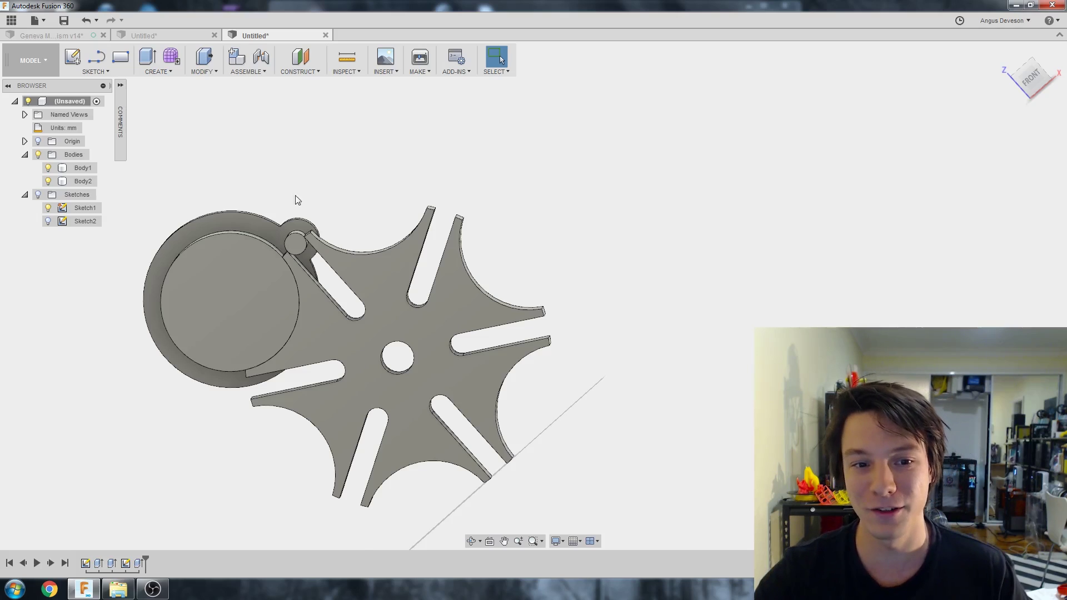
{"action": "scroll", "coordinate": [289, 223], "scroll_direction": "up", "scroll_amount": 5}
{"action": "scroll", "coordinate": [322, 303], "scroll_direction": "down", "scroll_amount": 5}
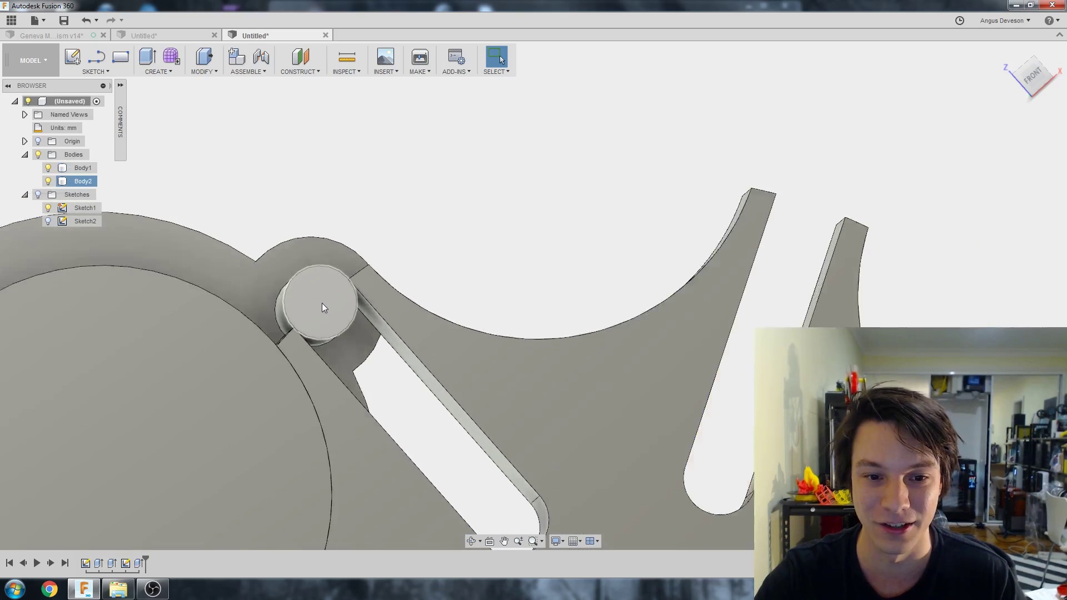
{"action": "middle_click_drag", "start_coordinate": [283, 420], "coordinate": [318, 261], "text": "shift"}
{"action": "scroll", "coordinate": [324, 267], "scroll_direction": "down", "scroll_amount": 2}
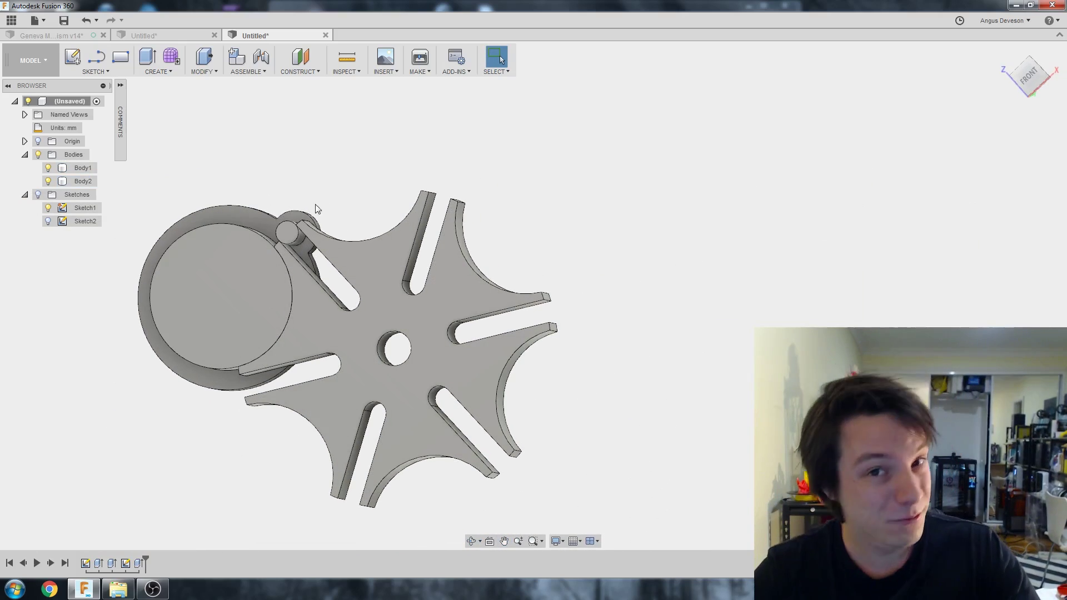
{"action": "left_click", "coordinate": [377, 333]}
{"action": "scroll", "coordinate": [378, 331], "scroll_direction": "down", "scroll_amount": 3}
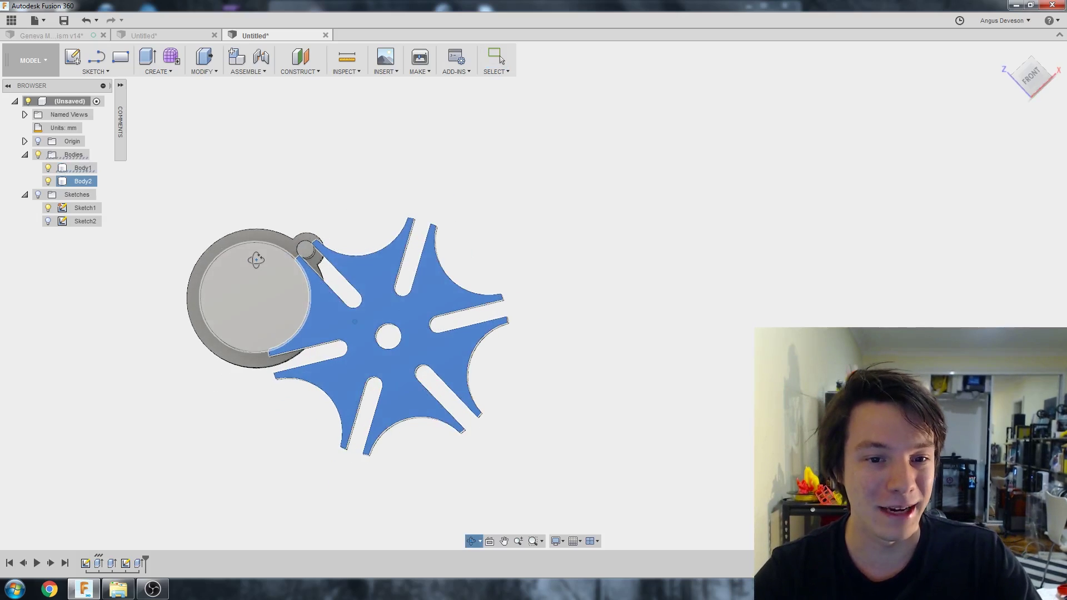
{"action": "scroll", "coordinate": [363, 211], "scroll_direction": "up", "scroll_amount": 4}
{"action": "left_click", "coordinate": [82, 563]}
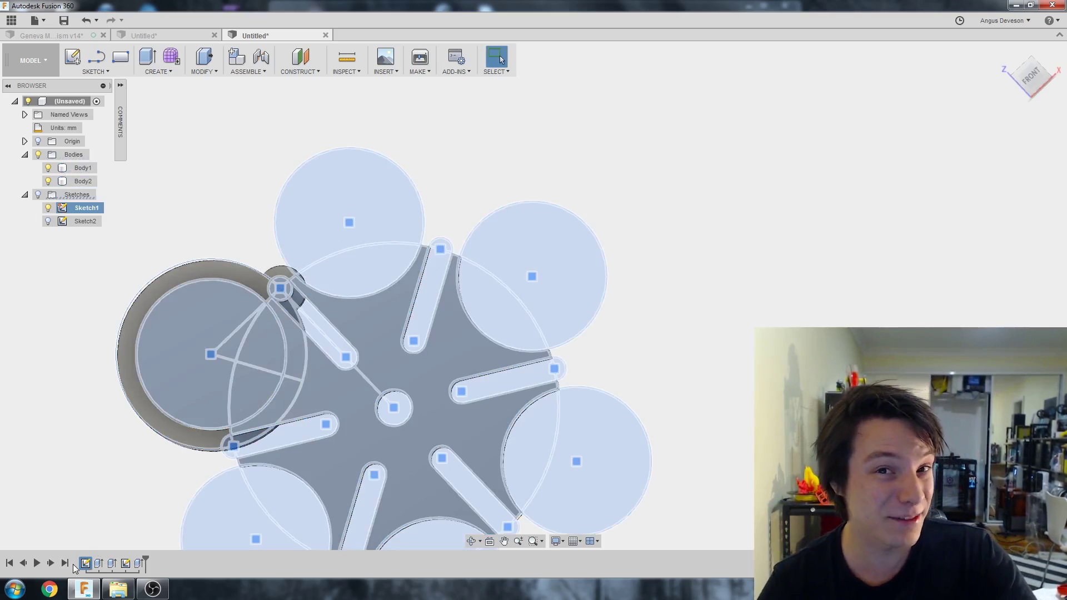
{"action": "left_click", "coordinate": [437, 130]}
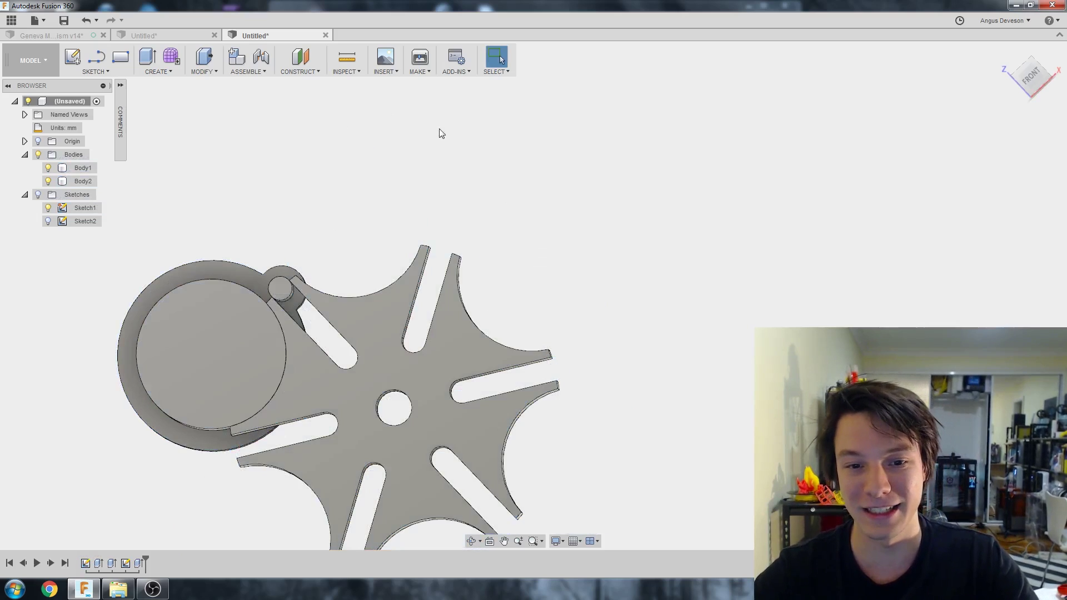
{"action": "scroll", "coordinate": [387, 358], "scroll_direction": "down", "scroll_amount": 3}
{"action": "middle_click_drag", "start_coordinate": [368, 373], "coordinate": [368, 326]}
{"action": "scroll", "coordinate": [372, 286], "scroll_direction": "up", "scroll_amount": 2}
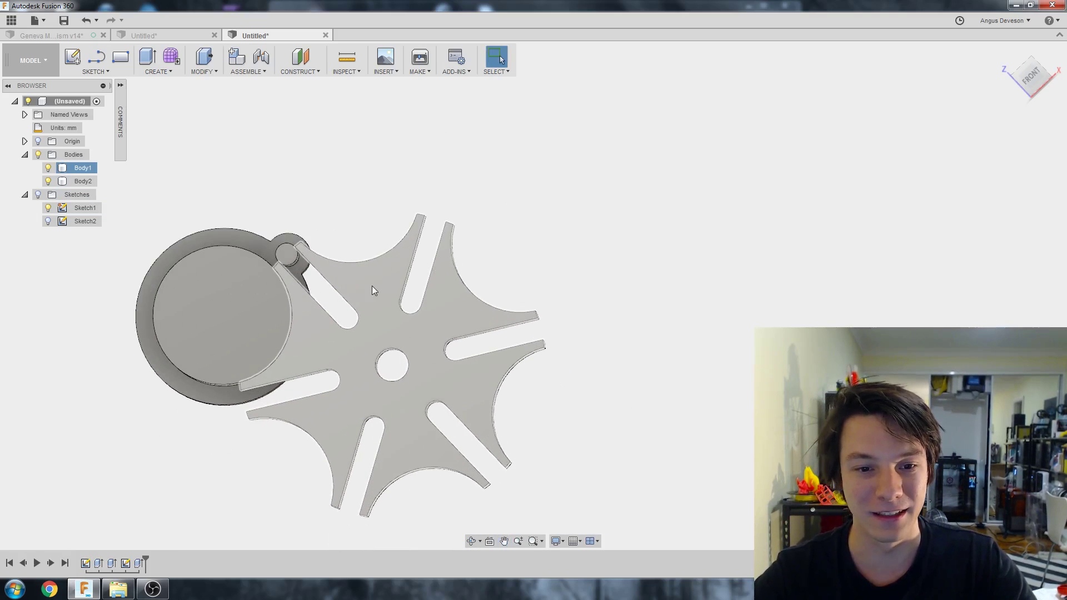
{"action": "left_click", "coordinate": [372, 285]}
{"action": "scroll", "coordinate": [403, 309], "scroll_direction": "down", "scroll_amount": 1}
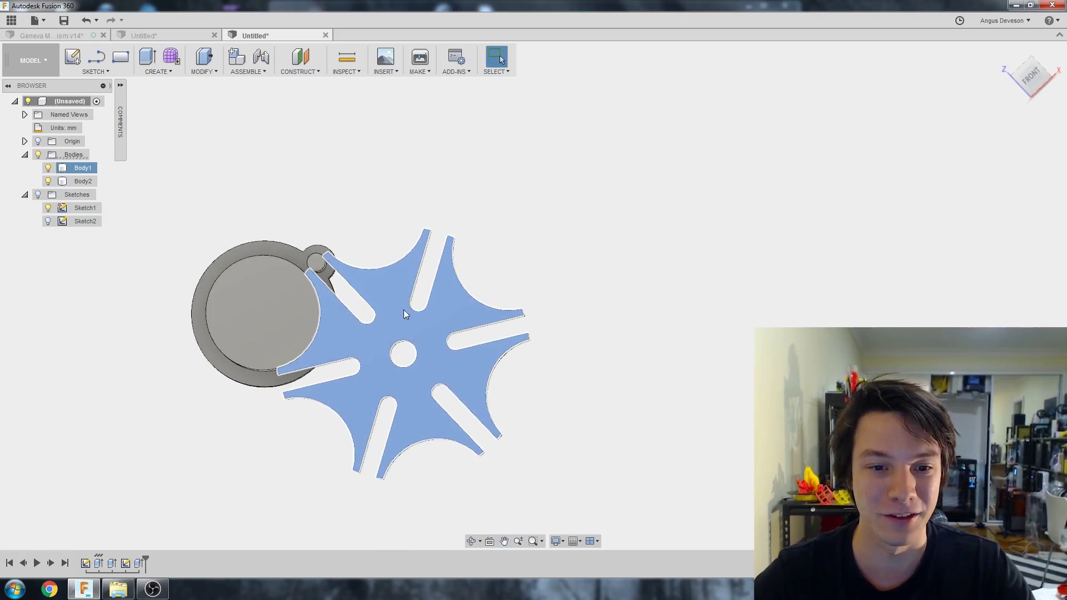
{"action": "scroll", "coordinate": [418, 299], "scroll_direction": "up", "scroll_amount": 1}
{"action": "left_click", "coordinate": [352, 302]}
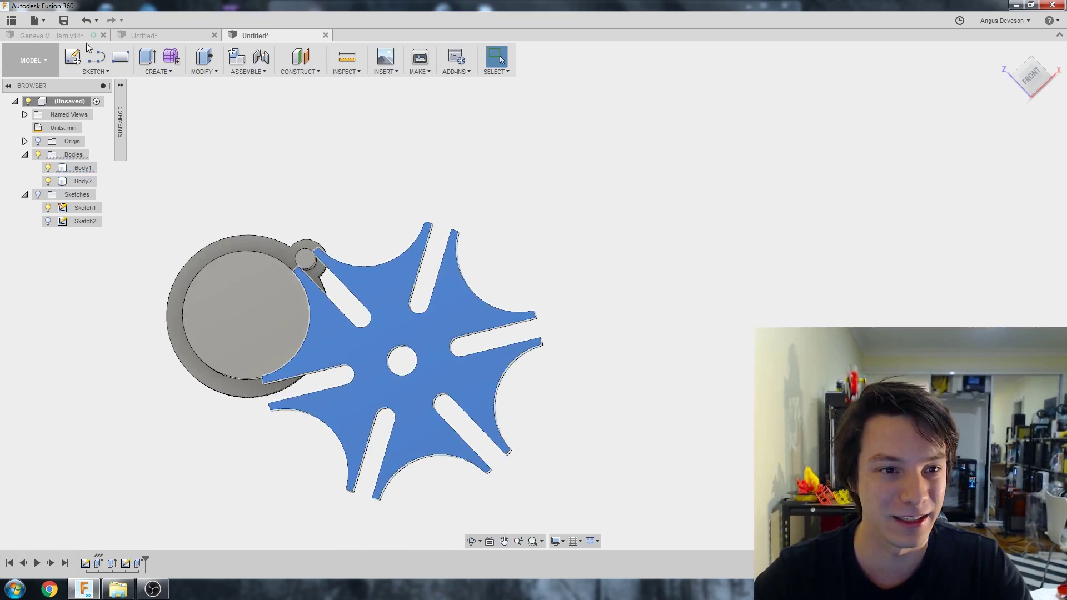
Step: Create a sketch on the wheel's front face and offset the wheel's whole outer outline by 0.3 mm
{"action": "left_click", "coordinate": [75, 51]}
{"action": "left_click", "coordinate": [423, 334]}
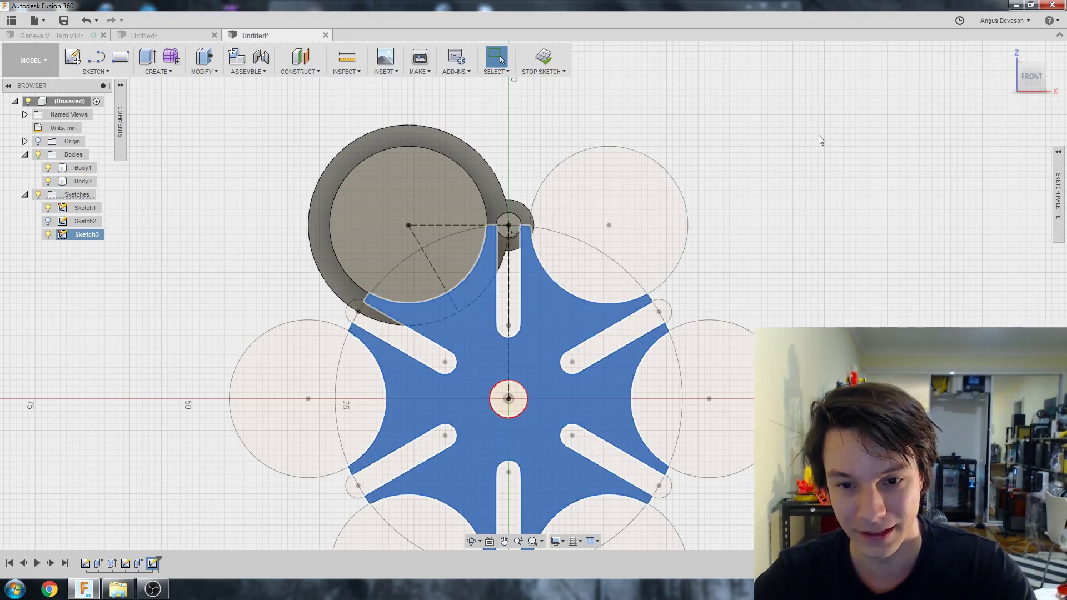
{"action": "key", "text": "o"}
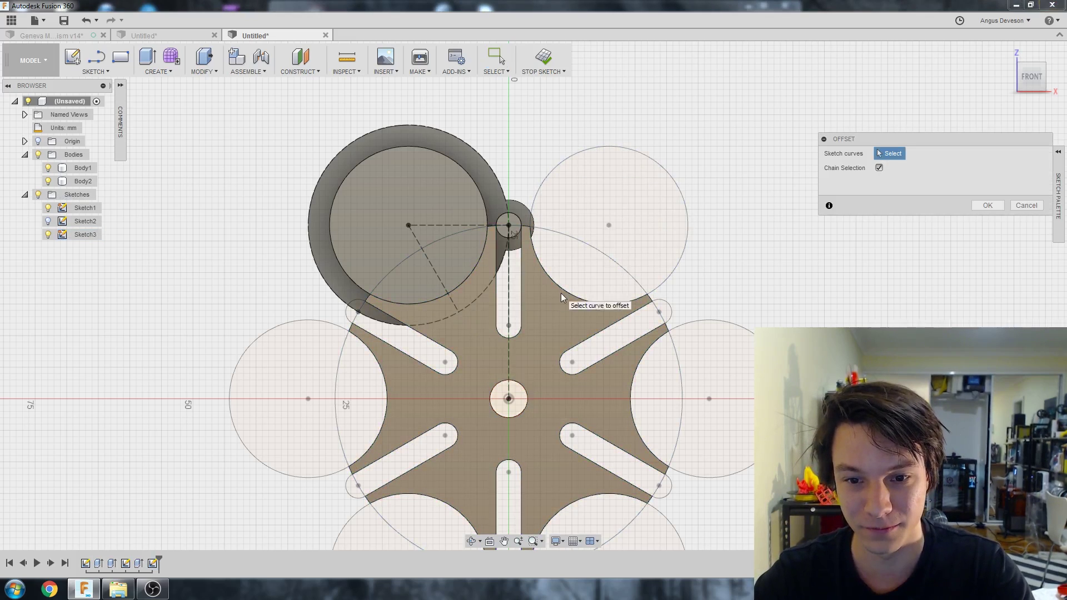
{"action": "left_click", "coordinate": [562, 293]}
{"action": "type", "text": "0.3"}
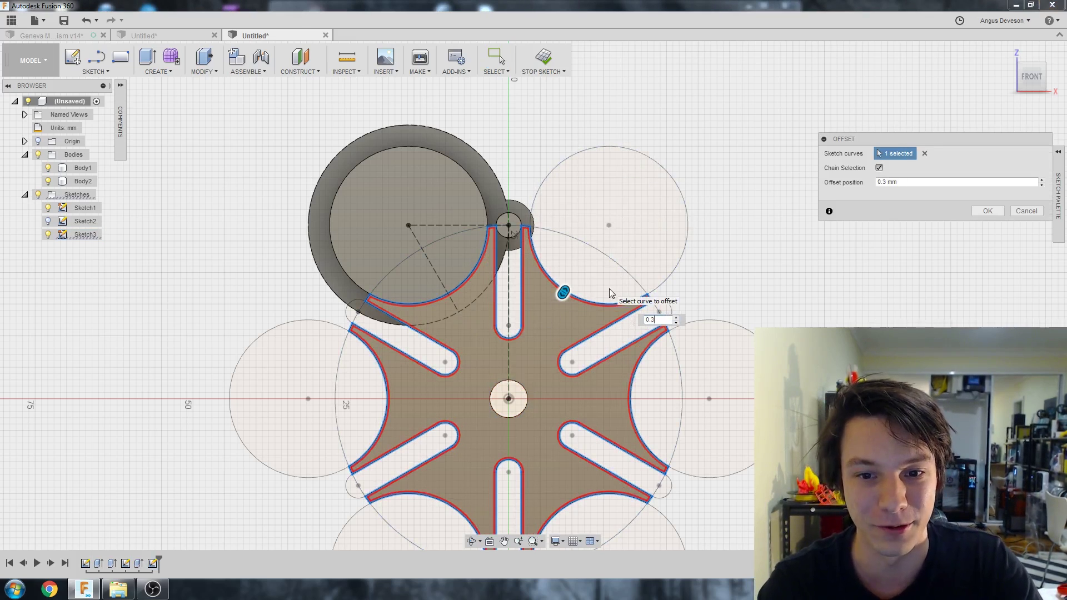
{"action": "key", "text": "Return"}
Step: Project the wheel's front face edges into the sketch to close off the border strip beside the offset outline
{"action": "scroll", "coordinate": [578, 275], "scroll_direction": "up", "scroll_amount": 4}
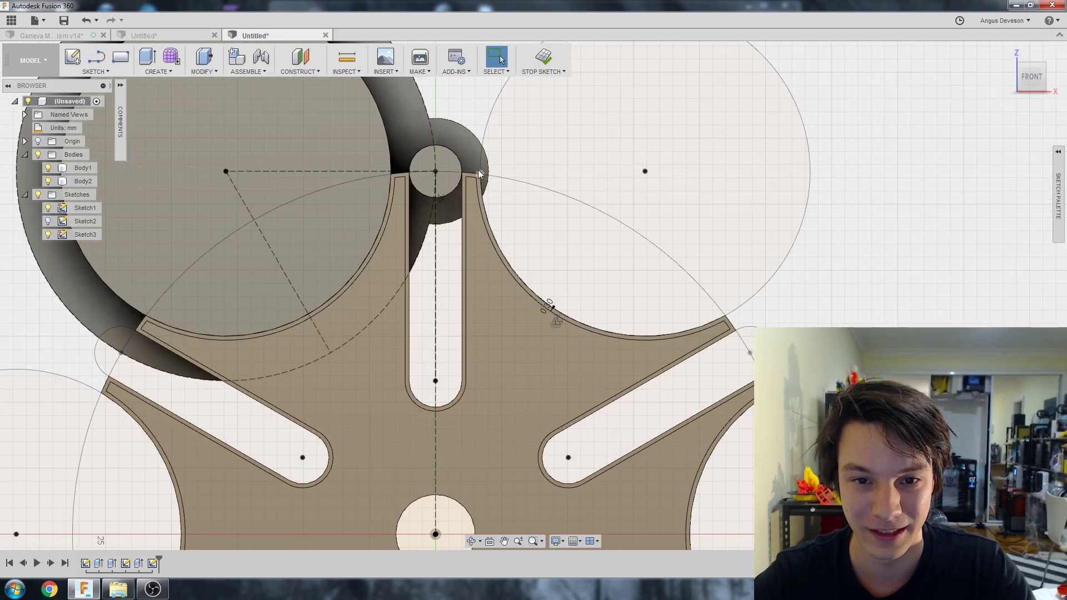
{"action": "scroll", "coordinate": [505, 219], "scroll_direction": "up", "scroll_amount": 2}
{"action": "key", "text": "p"}
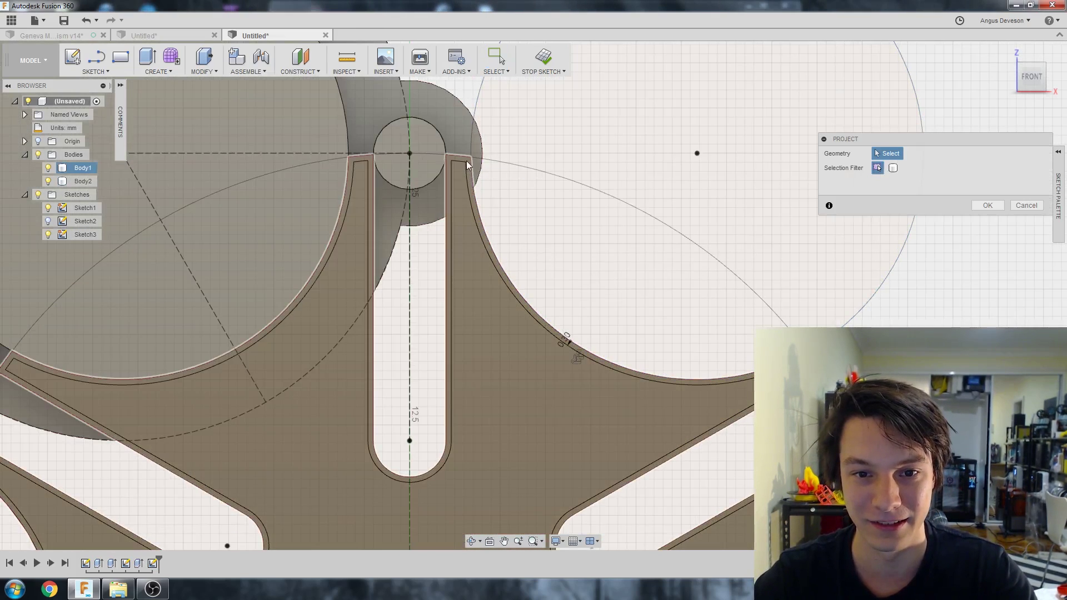
{"action": "left_click", "coordinate": [465, 166]}
{"action": "scroll", "coordinate": [677, 215], "scroll_direction": "down", "scroll_amount": 3}
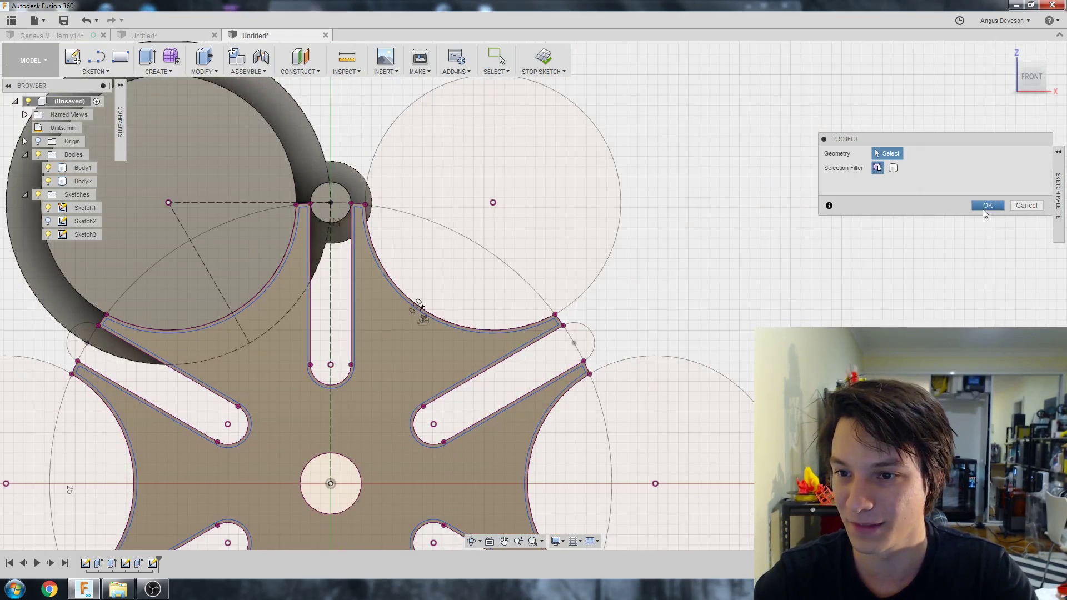
{"action": "left_click", "coordinate": [983, 209]}
Step: Hide all bodies and examine the border strip between the projected wheel outline and its offset
{"action": "middle_click_drag", "start_coordinate": [252, 270], "coordinate": [266, 249]}
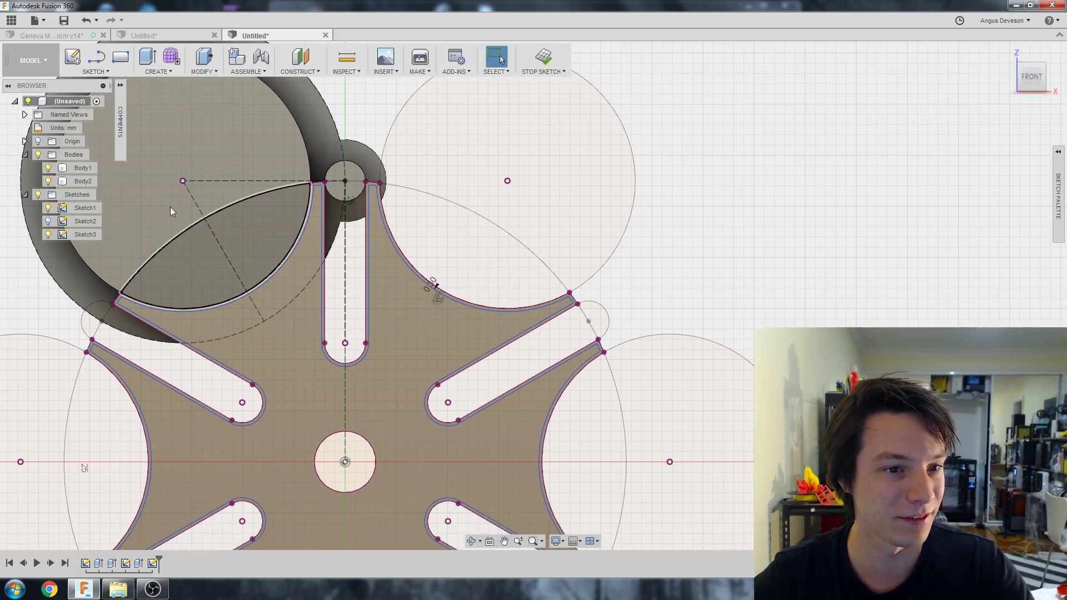
{"action": "left_click", "coordinate": [38, 155]}
{"action": "scroll", "coordinate": [433, 283], "scroll_direction": "down", "scroll_amount": 3}
{"action": "scroll", "coordinate": [445, 227], "scroll_direction": "up", "scroll_amount": 5}
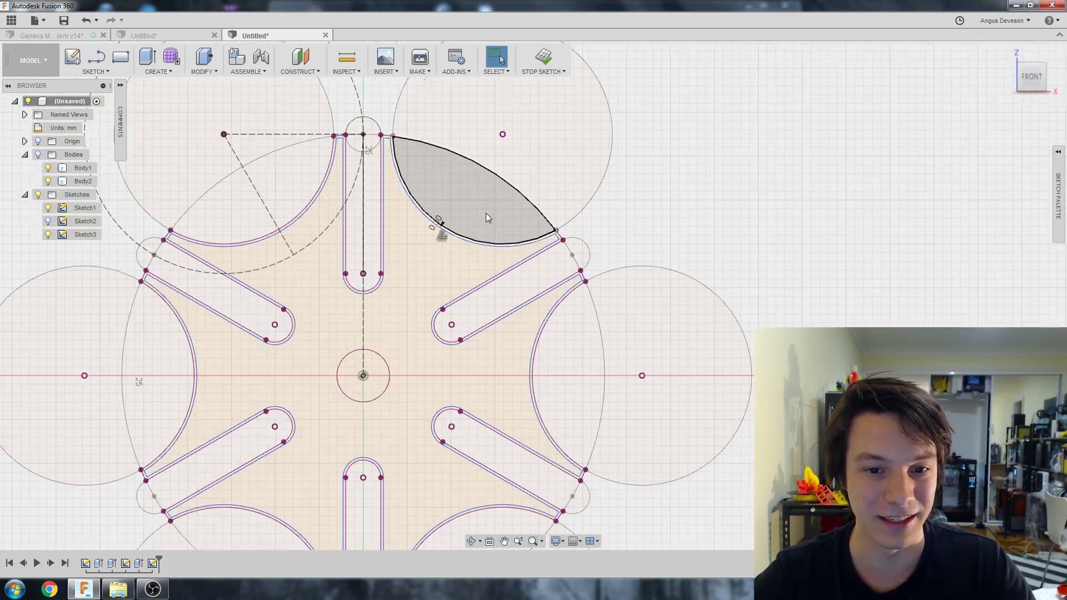
{"action": "scroll", "coordinate": [367, 194], "scroll_direction": "down", "scroll_amount": 4}
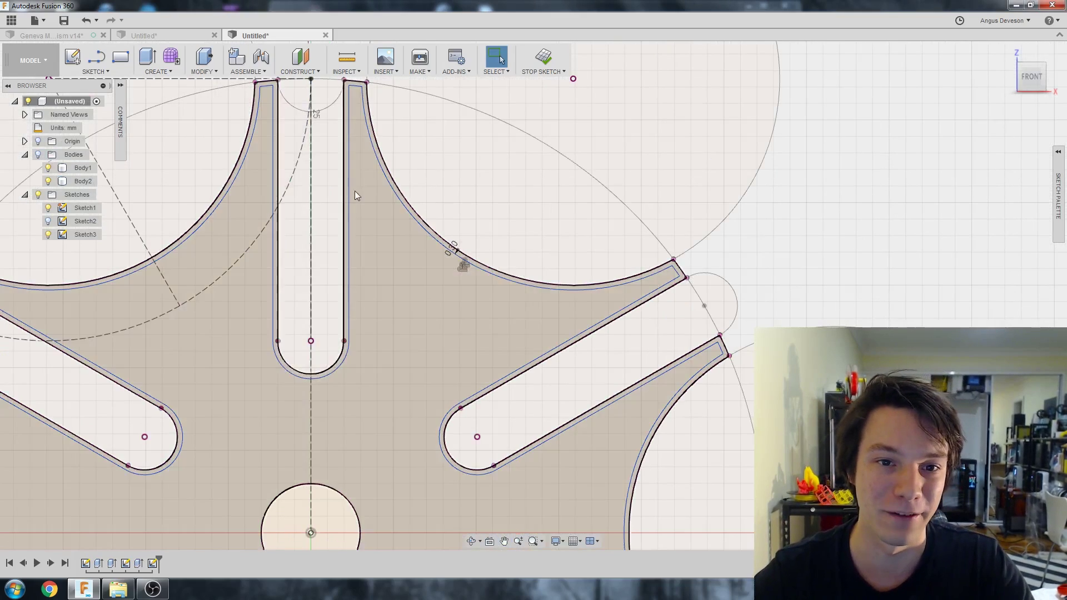
Step: Finish the sketch and show the bodies again with only the wheel, Body1, visible and Body2 hidden
{"action": "left_click", "coordinate": [544, 71]}
{"action": "left_click", "coordinate": [38, 194]}
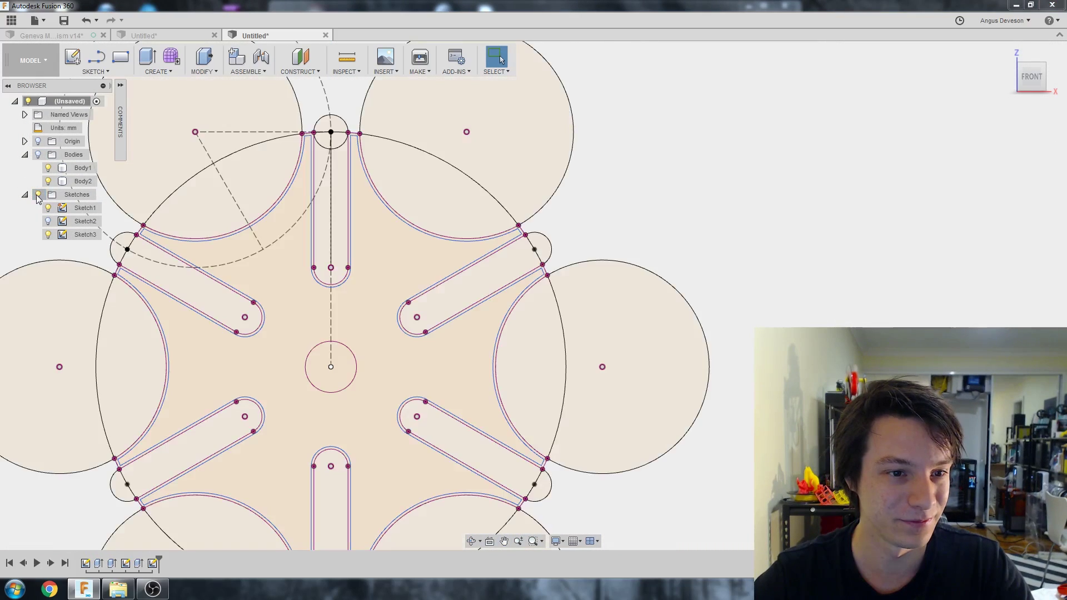
{"action": "left_click", "coordinate": [48, 168]}
{"action": "scroll", "coordinate": [199, 215], "scroll_direction": "down", "scroll_amount": 3}
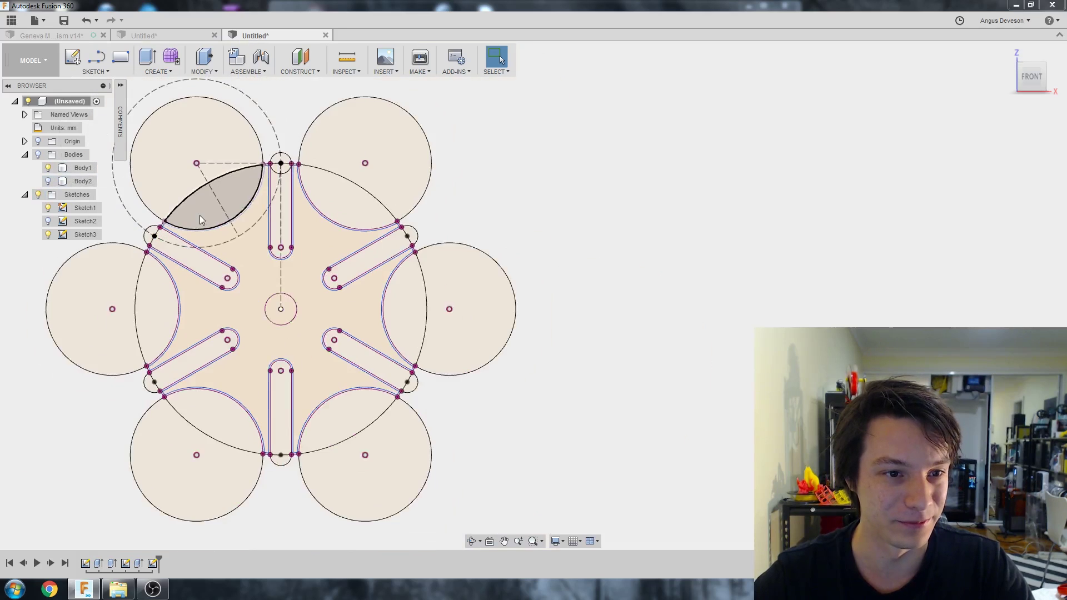
{"action": "left_click", "coordinate": [39, 154]}
{"action": "middle_click_drag", "start_coordinate": [250, 231], "coordinate": [352, 197]}
{"action": "scroll", "coordinate": [509, 183], "scroll_direction": "up", "scroll_amount": 1}
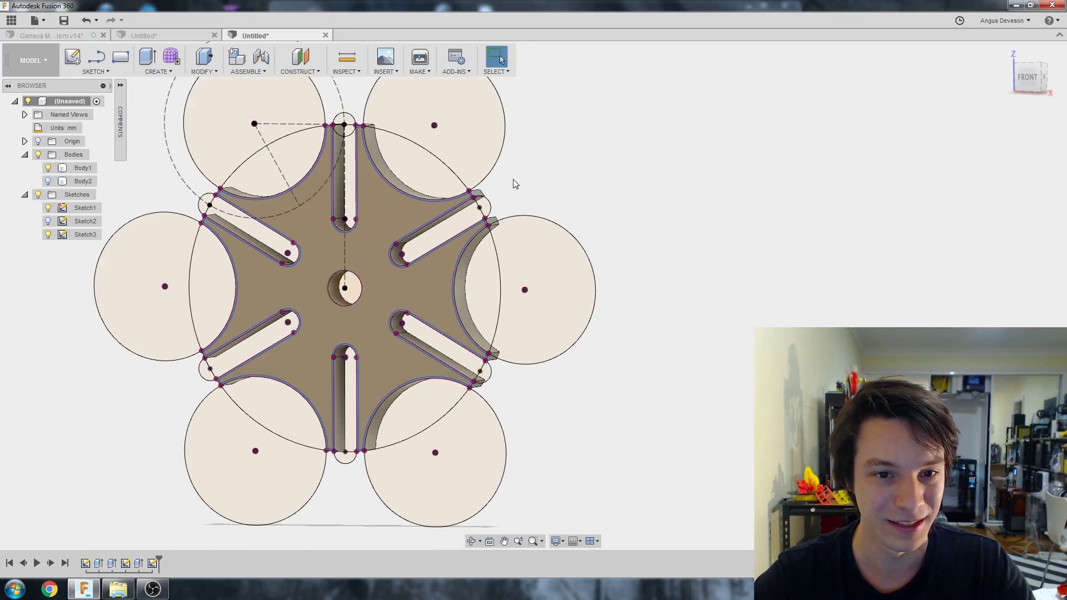
Step: Extrude the thin border strip around the wheel's outline as a -20 mm cut through the wheel body
{"action": "scroll", "coordinate": [415, 159], "scroll_direction": "up", "scroll_amount": 2}
{"action": "middle_click_drag", "start_coordinate": [324, 164], "coordinate": [396, 212]}
{"action": "scroll", "coordinate": [392, 213], "scroll_direction": "up", "scroll_amount": 1}
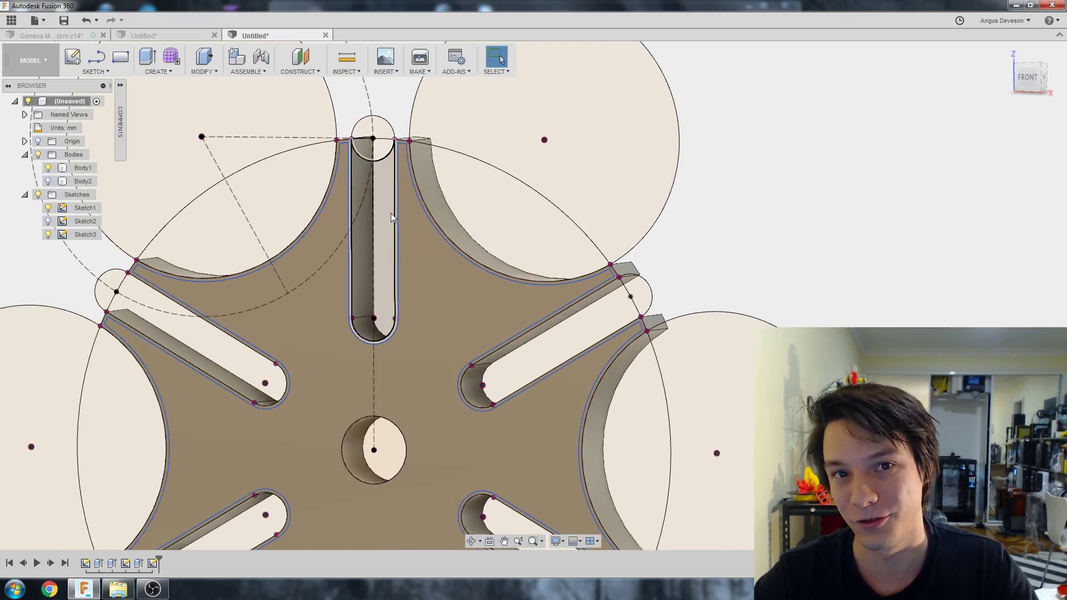
{"action": "key", "text": "e"}
{"action": "scroll", "coordinate": [434, 146], "scroll_direction": "up", "scroll_amount": 2}
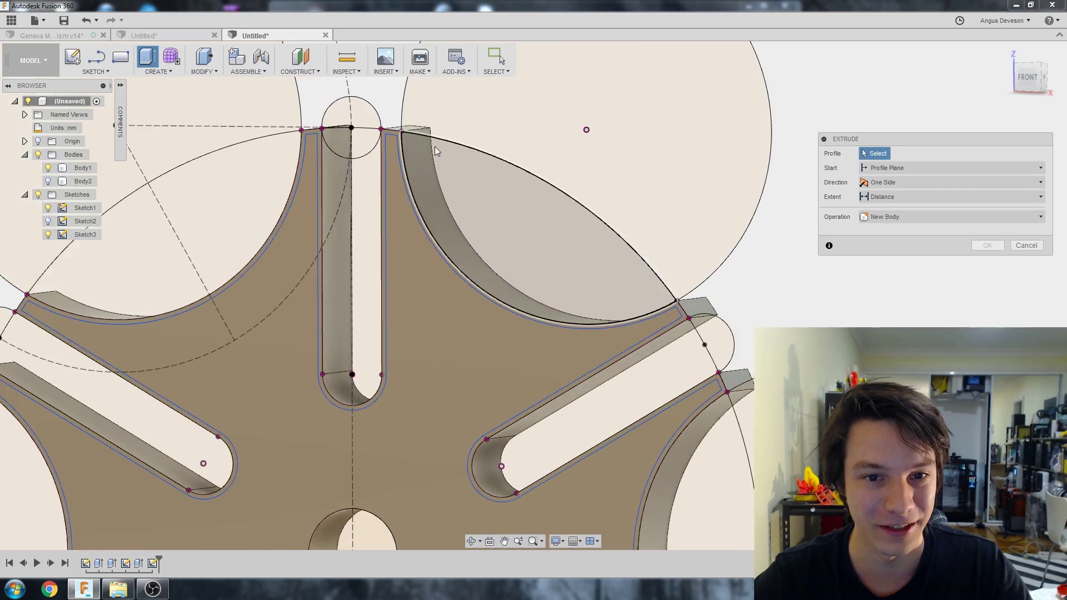
{"action": "left_click", "coordinate": [391, 135]}
{"action": "left_click", "coordinate": [391, 134]}
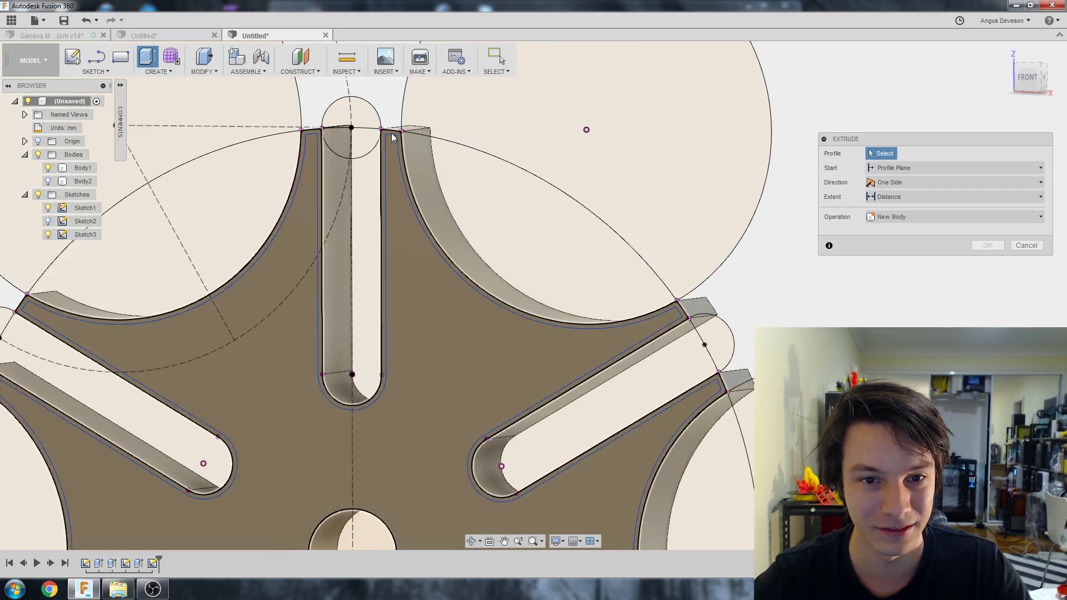
{"action": "left_click", "coordinate": [393, 138]}
{"action": "scroll", "coordinate": [393, 139], "scroll_direction": "down", "scroll_amount": 4}
{"action": "middle_click_drag", "start_coordinate": [393, 139], "coordinate": [255, 240], "text": "shift"}
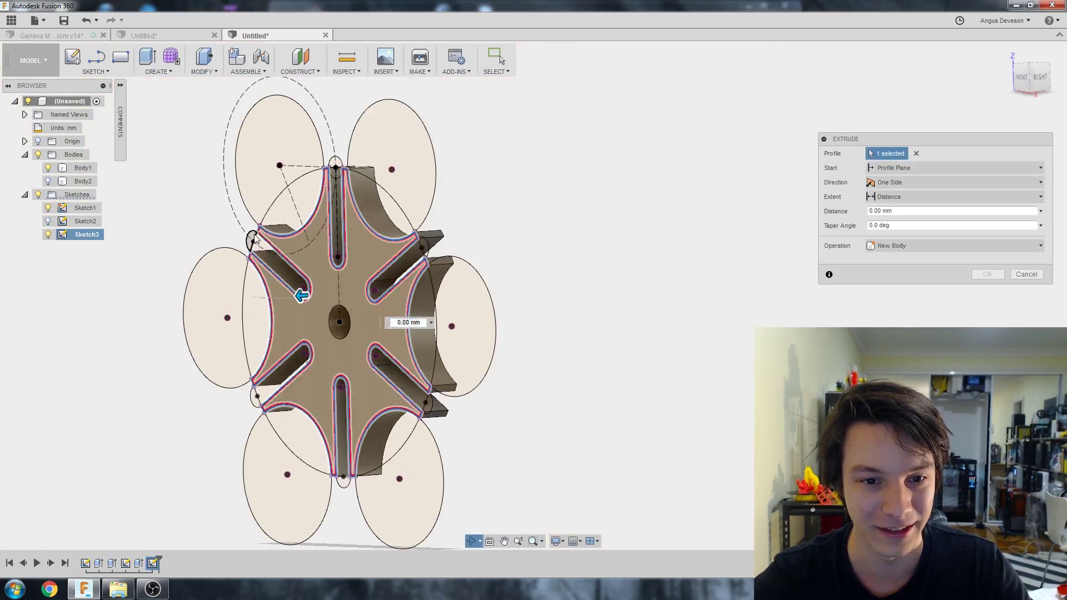
{"action": "left_click_drag", "start_coordinate": [302, 294], "coordinate": [407, 287]}
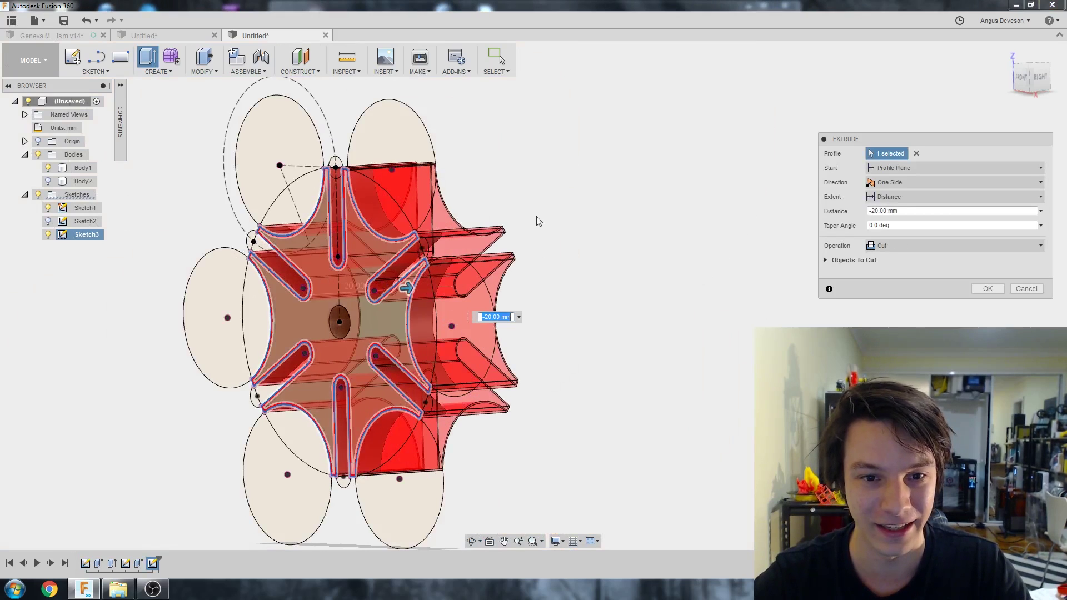
{"action": "middle_click_drag", "start_coordinate": [537, 217], "coordinate": [574, 217], "text": "shift"}
{"action": "middle_click_drag", "start_coordinate": [405, 206], "coordinate": [458, 203]}
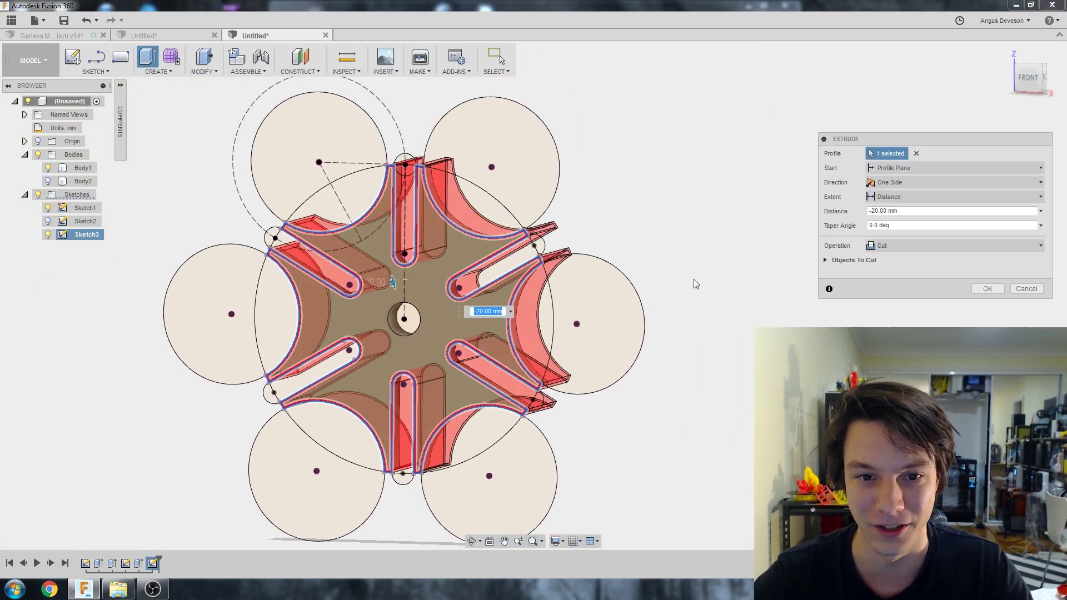
{"action": "left_click", "coordinate": [987, 288]}
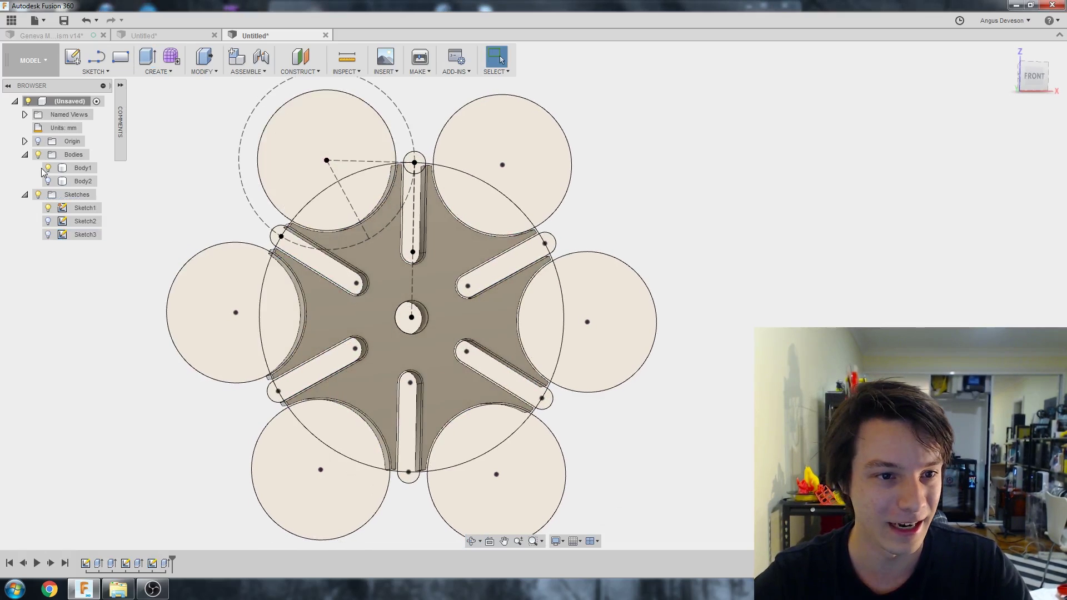
Step: Show the drive part, Body2, again and examine the clearance around the pin in its slot and the disc in its cutout
{"action": "left_click", "coordinate": [78, 181]}
{"action": "scroll", "coordinate": [432, 157], "scroll_direction": "up", "scroll_amount": 2}
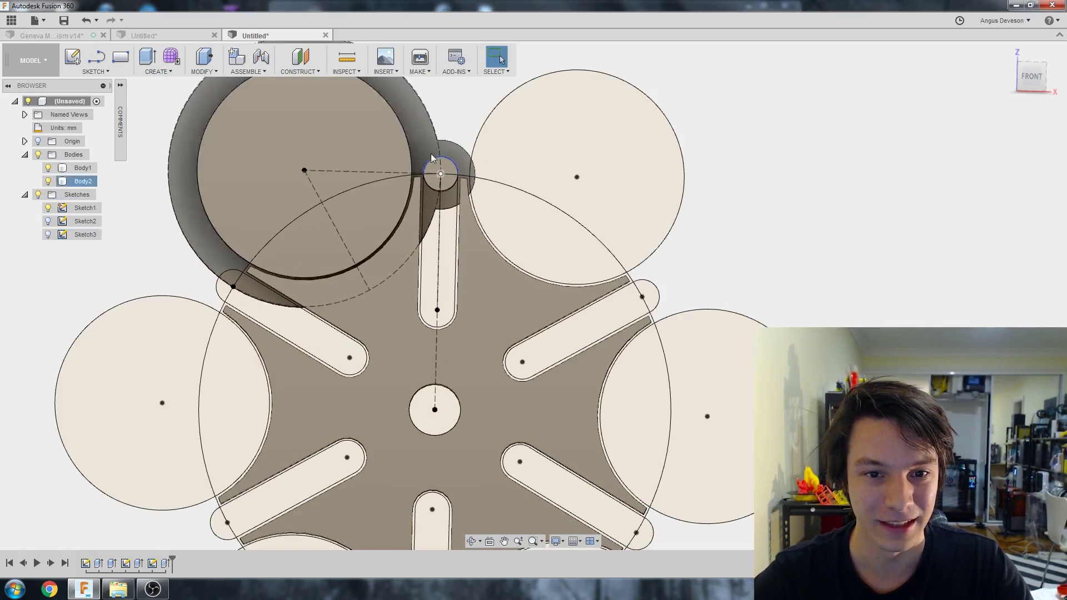
{"action": "scroll", "coordinate": [428, 169], "scroll_direction": "up", "scroll_amount": 4}
{"action": "middle_click_drag", "start_coordinate": [427, 172], "coordinate": [374, 174]}
{"action": "middle_click_drag", "start_coordinate": [235, 222], "coordinate": [300, 198]}
{"action": "scroll", "coordinate": [332, 217], "scroll_direction": "down", "scroll_amount": 3}
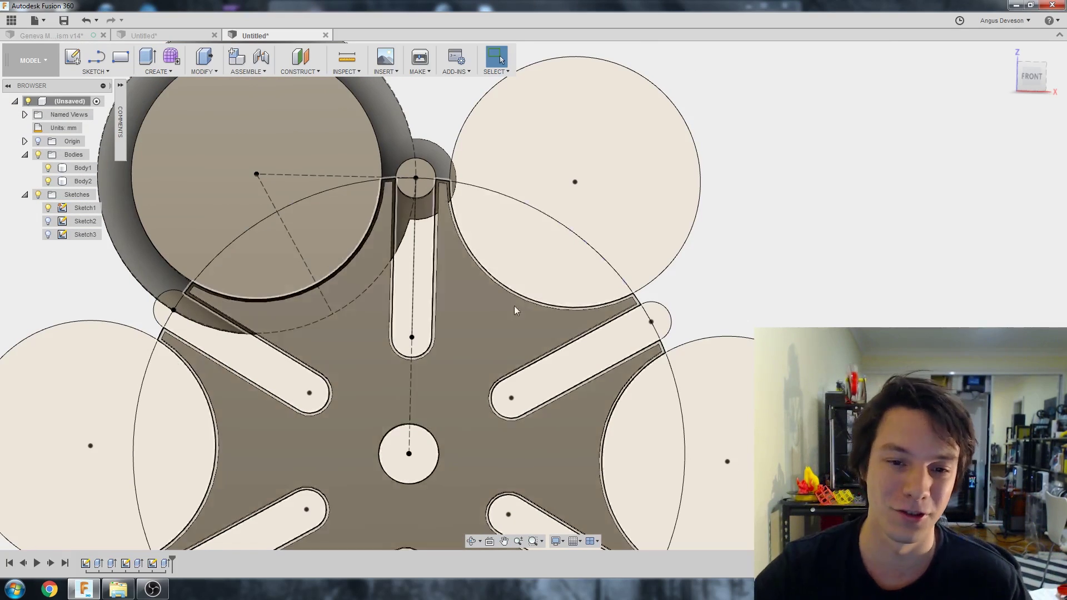
{"action": "scroll", "coordinate": [438, 264], "scroll_direction": "down", "scroll_amount": 5}
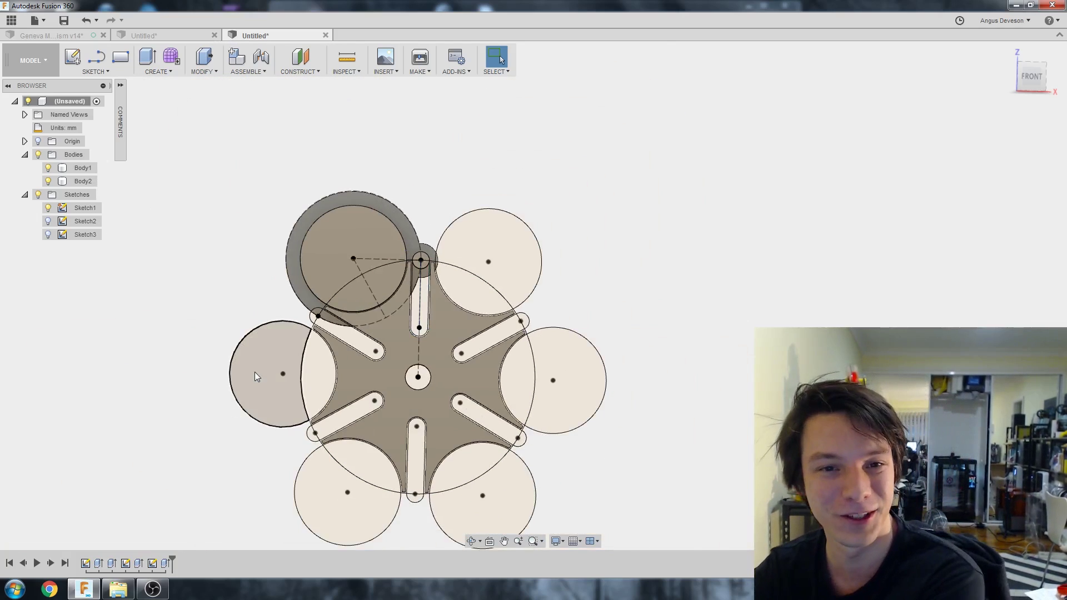
Step: Switch to the finished Geneva mechanism v14 document
{"action": "left_click", "coordinate": [45, 35]}
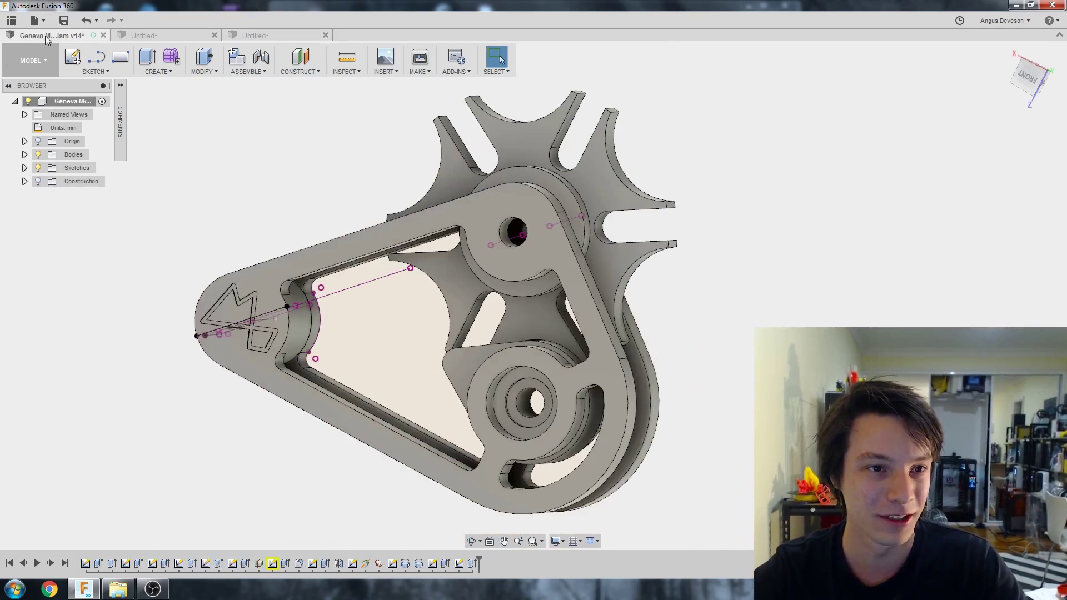